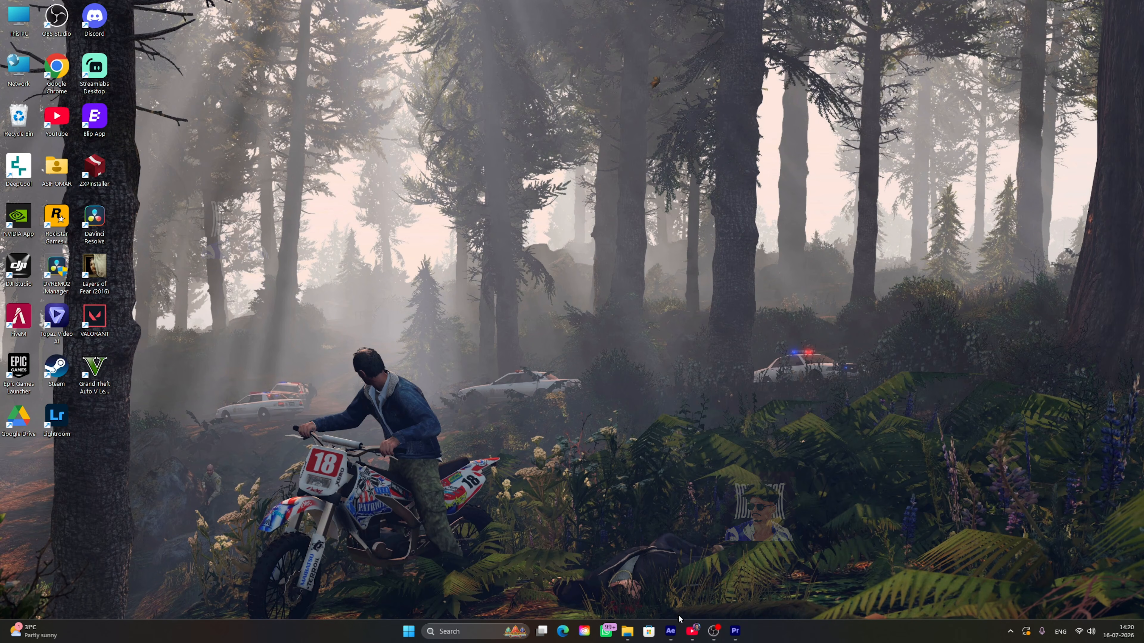
Switch to After Effects and play through the two clips in the freeze composition.
left_click(671, 631)
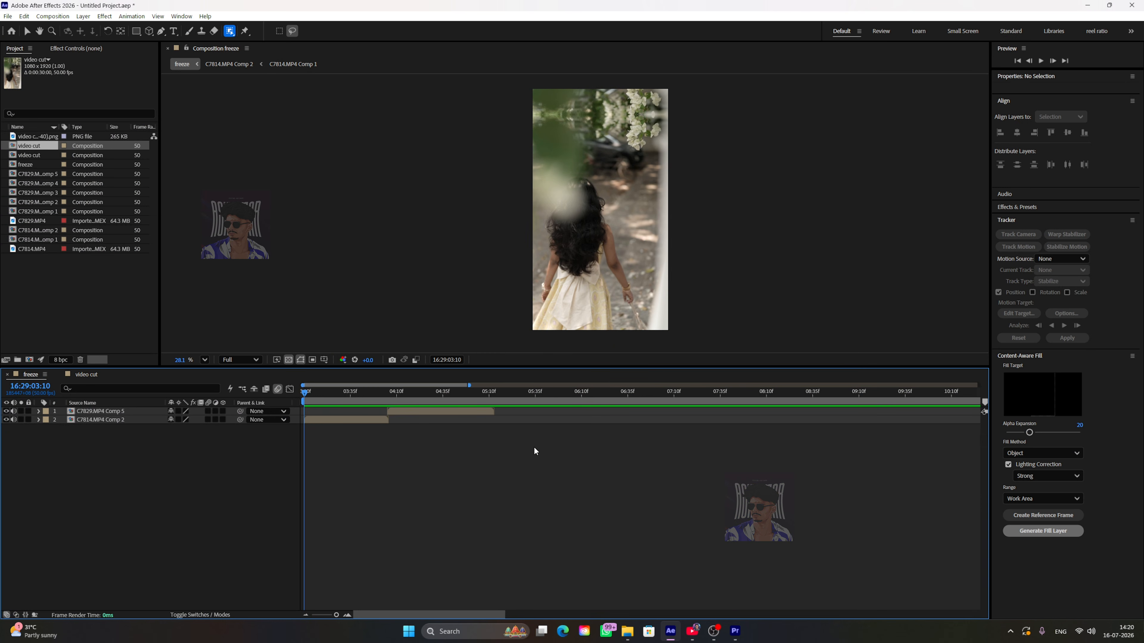
left_click(358, 419)
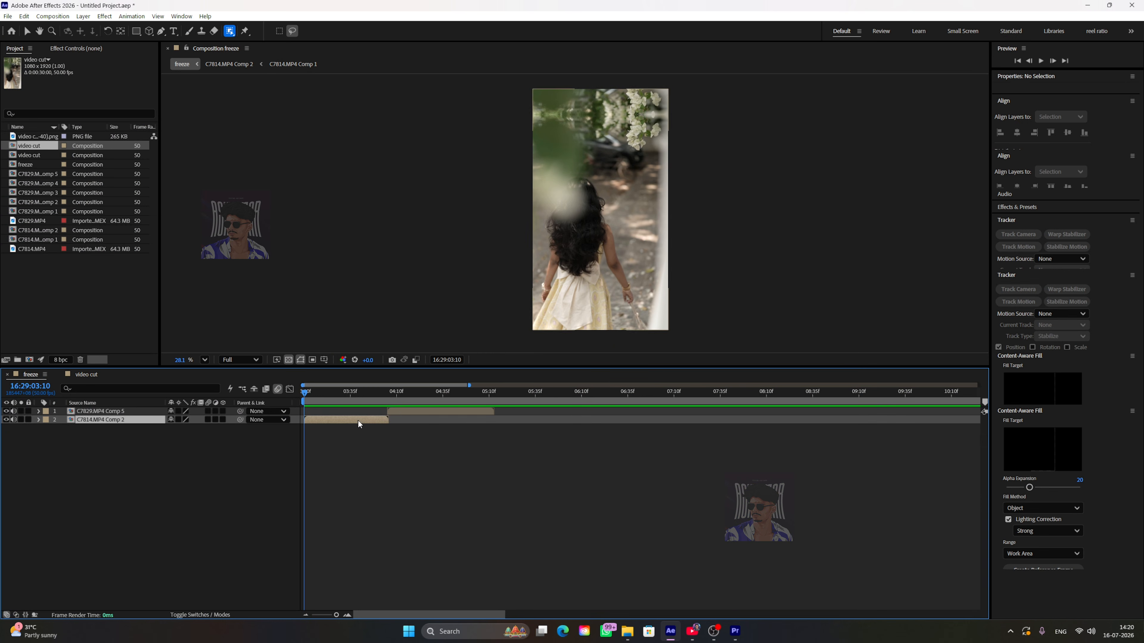
left_click(400, 411)
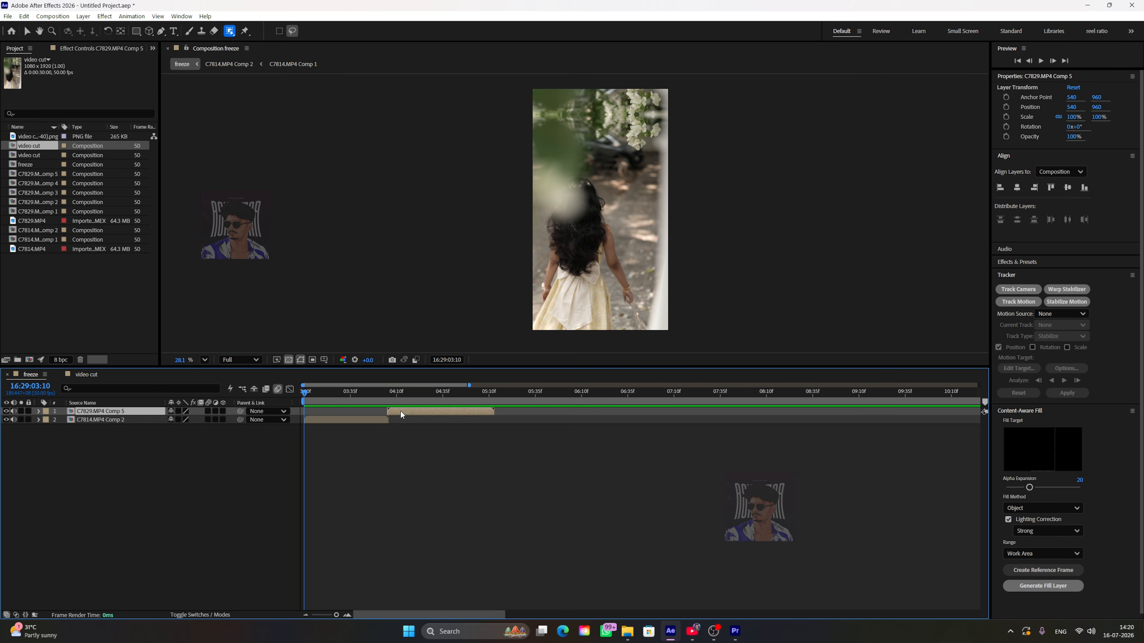
left_click(372, 441)
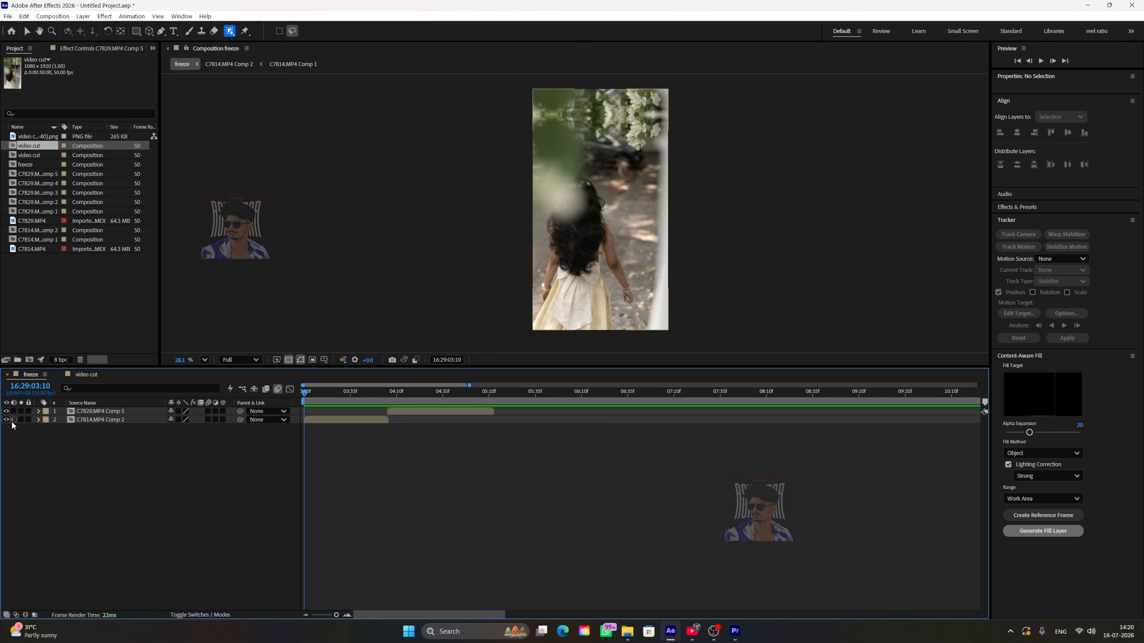
key("space")
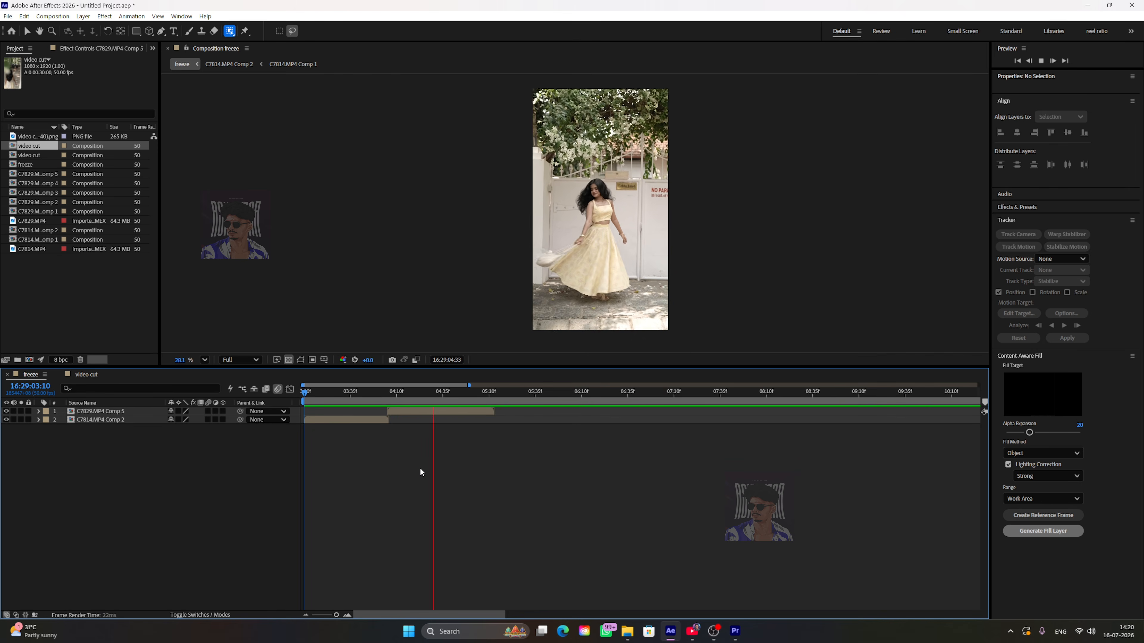
key("space")
Scrub across the cut between the two clips and replay the transition from the start of the first clip.
mouse_move(347, 391)
left_mouse_down()
mouse_move(335, 392)
mouse_move(394, 396)
mouse_move(342, 397)
mouse_move(351, 392)
left_mouse_up()
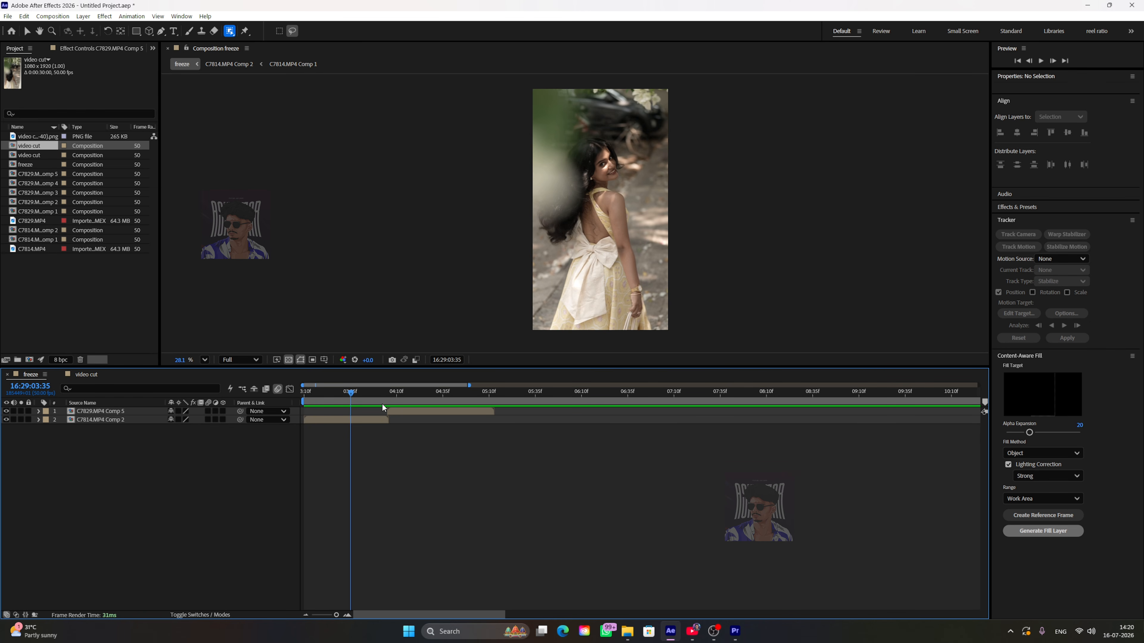
left_click_drag(391, 391, 382, 391)
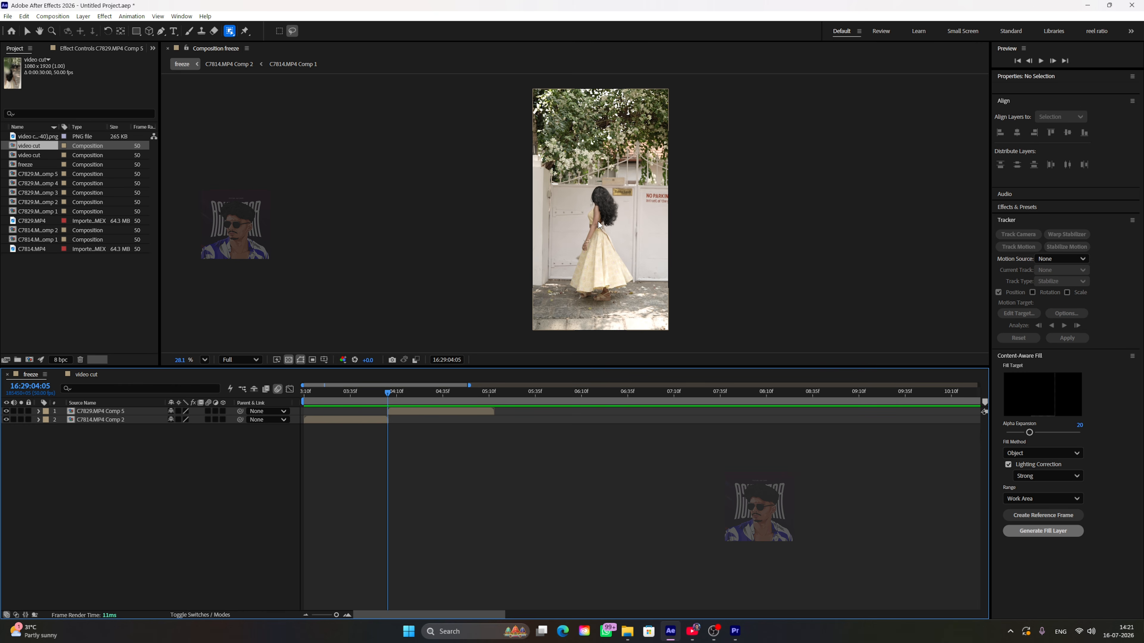
left_click(377, 394)
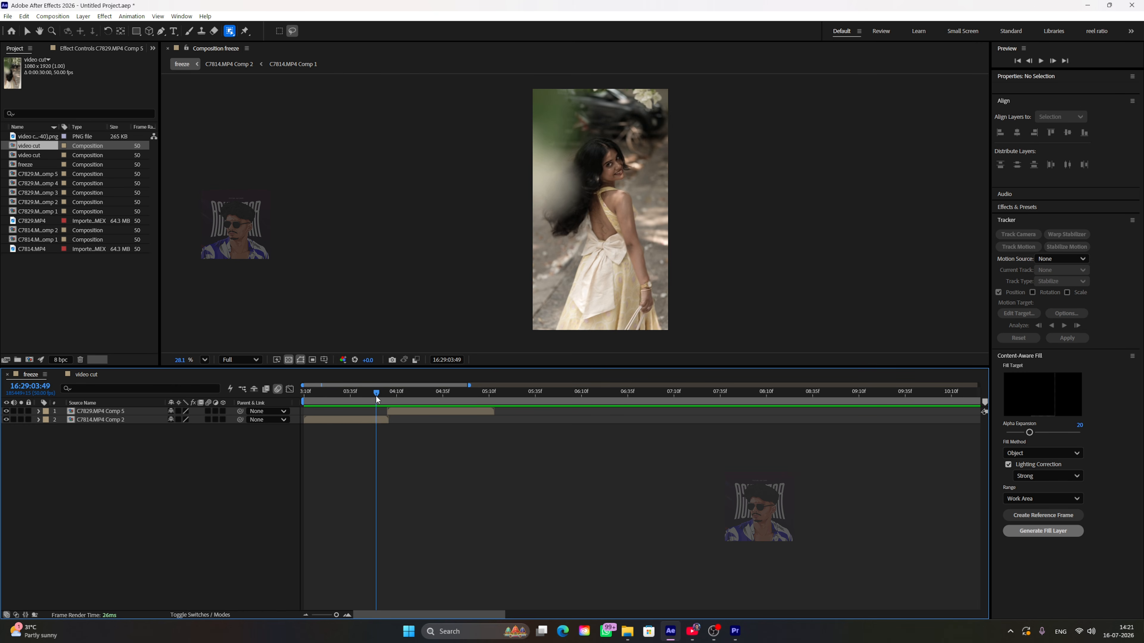
left_click_drag(375, 397, 409, 394)
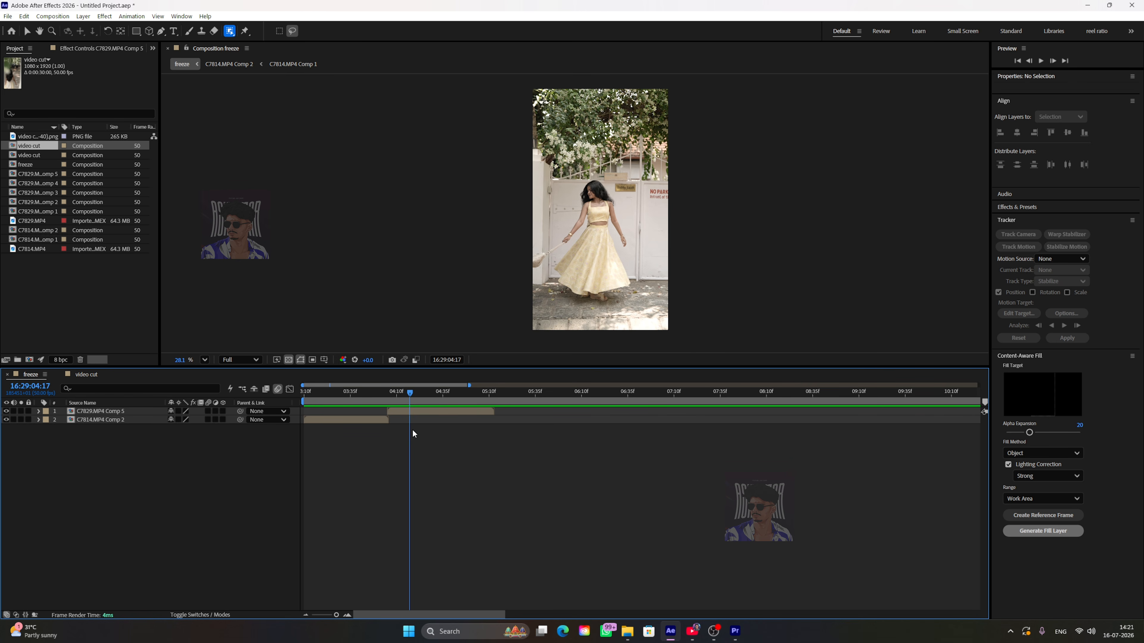
left_click_drag(380, 401, 298, 405)
key("space")
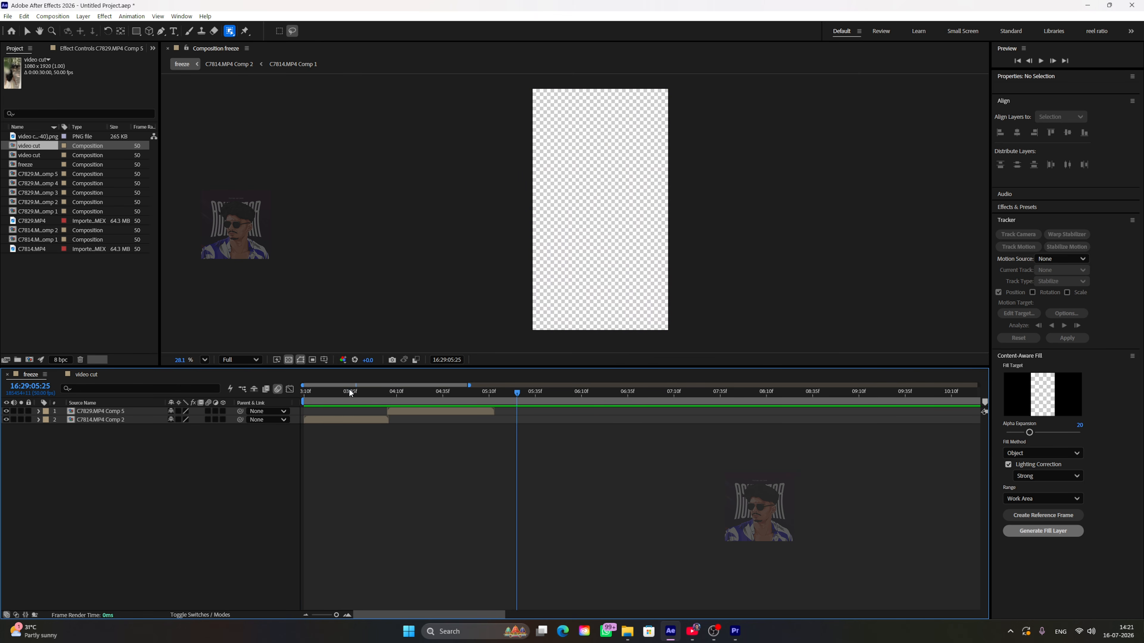
key("space")
left_click(364, 391)
key("space")
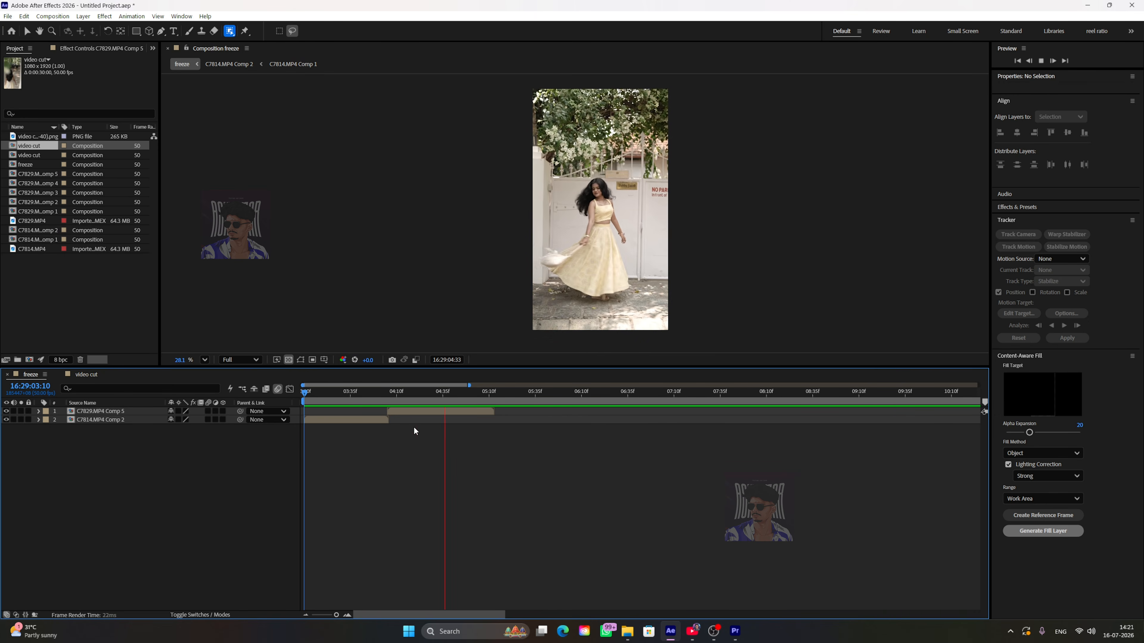
key("space")
left_click_drag(421, 396, 291, 396)
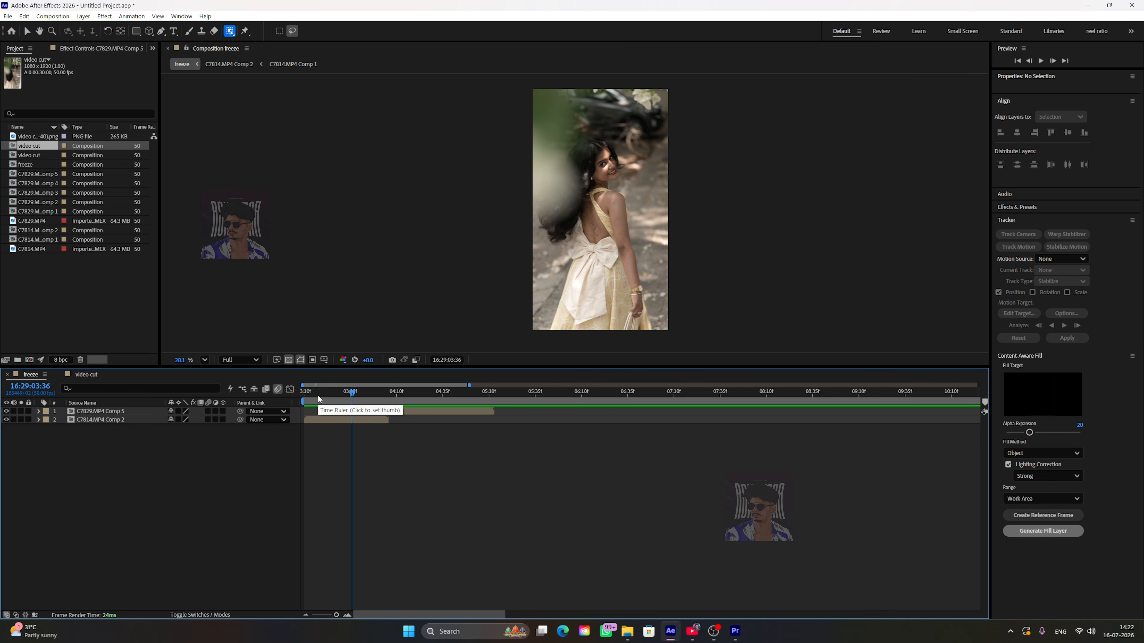
Park the playhead on the second clip's first frame at 16:29:04:05 and queue that frame for saving as a file.
left_click_drag(381, 394, 397, 393)
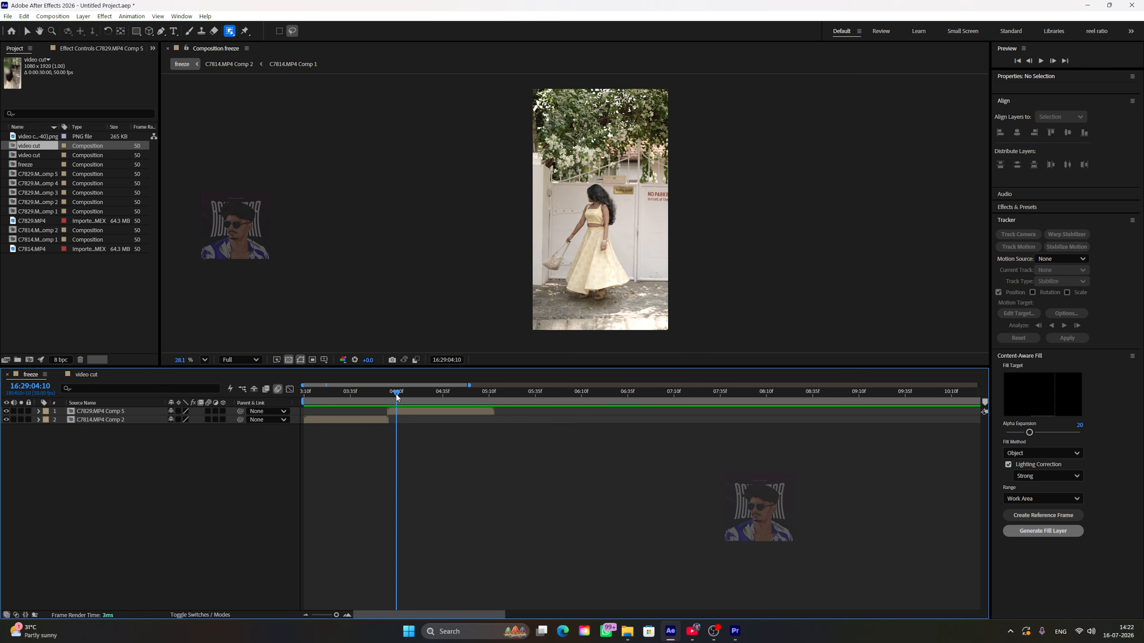
left_click_drag(396, 394, 395, 393)
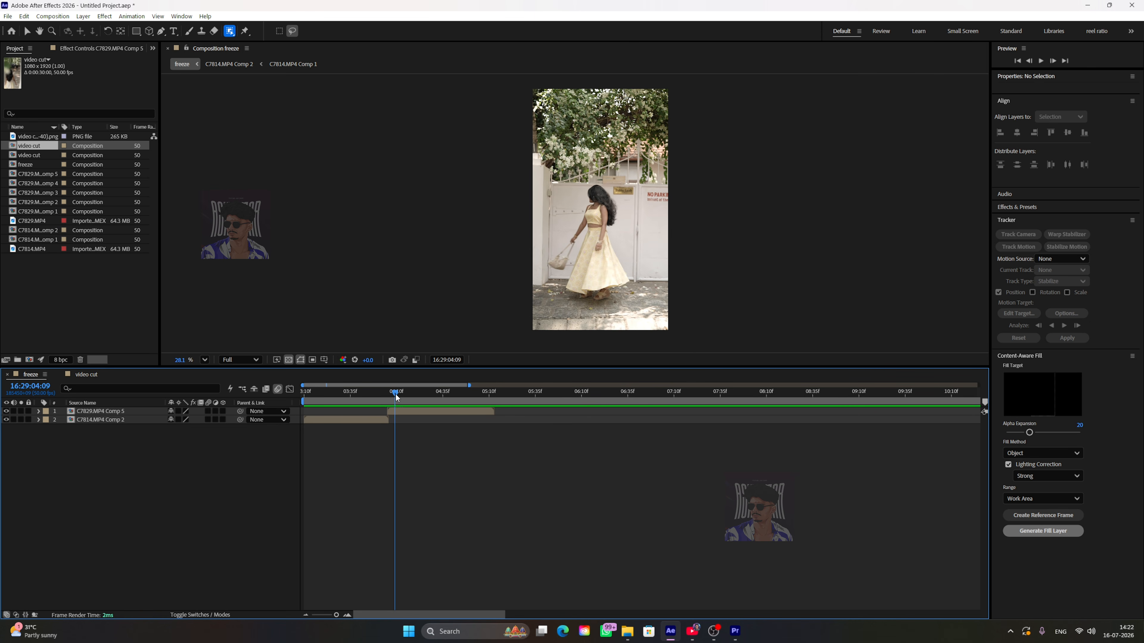
mouse_move(394, 393)
left_mouse_down()
mouse_move(365, 395)
mouse_move(410, 395)
mouse_move(396, 397)
left_mouse_up()
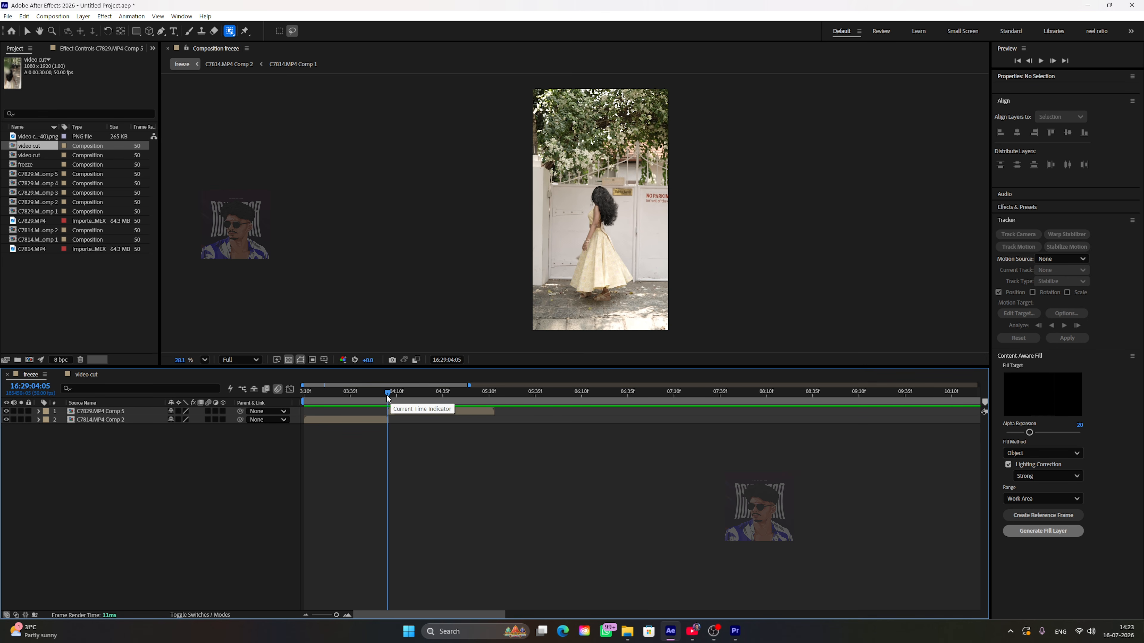
left_click(57, 18)
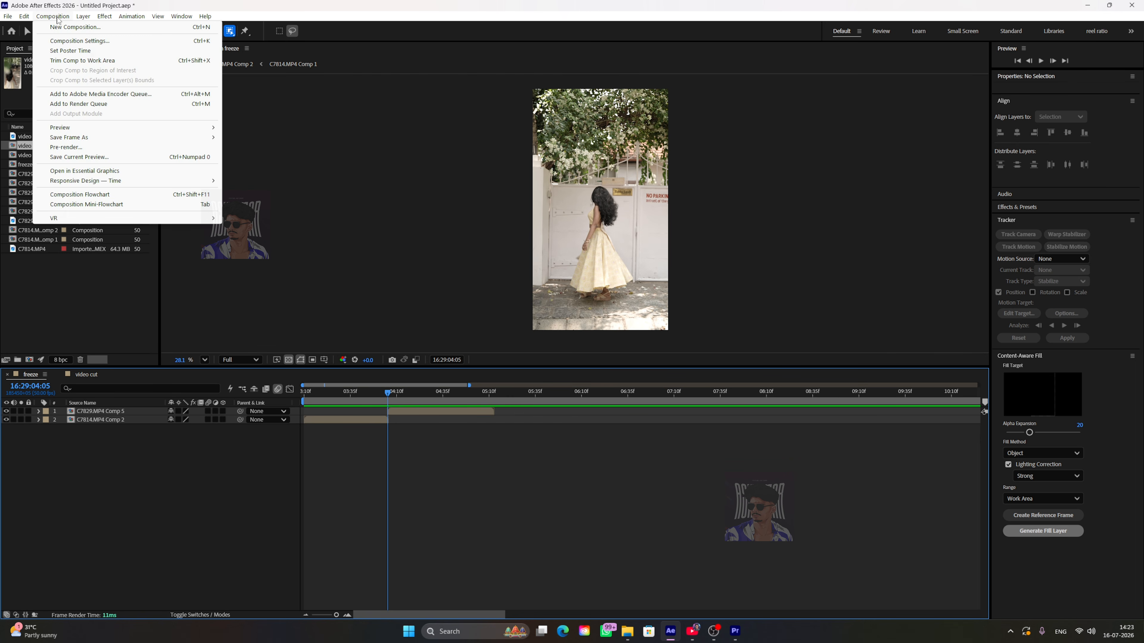
mouse_move(84, 141)
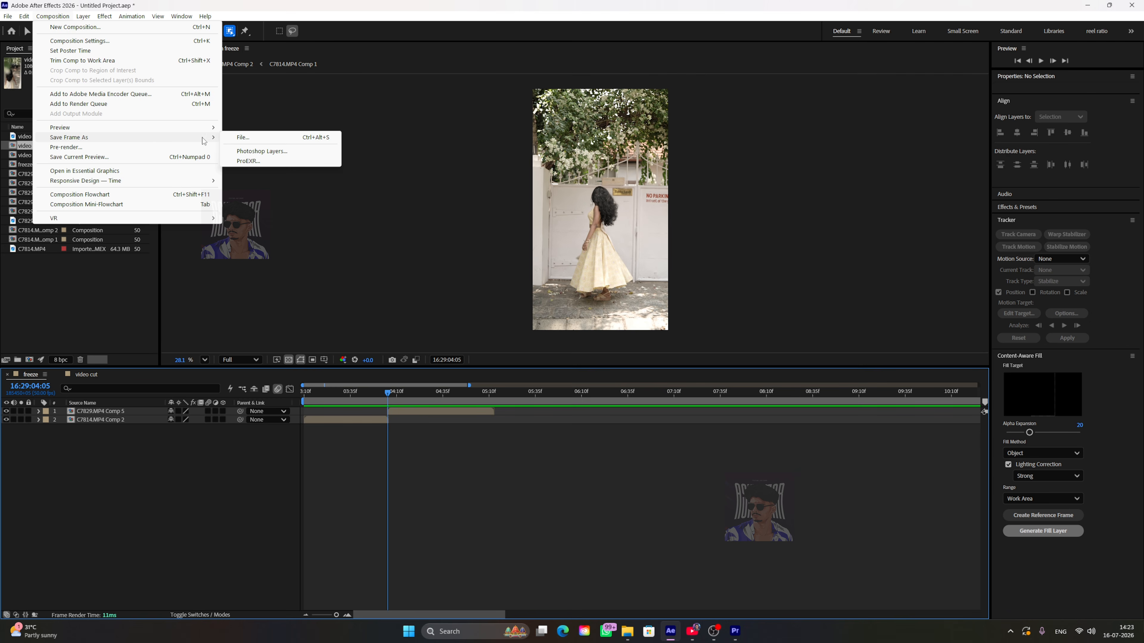
left_click(246, 137)
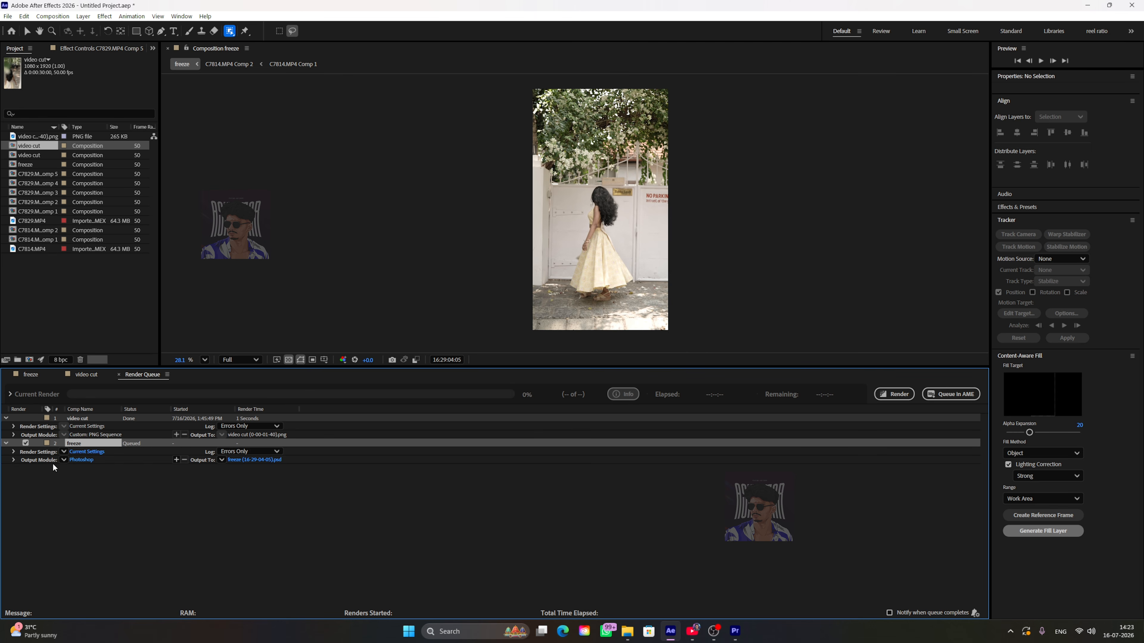
Set the output module format of the queued freeze frame to PNG Sequence.
left_click(82, 460)
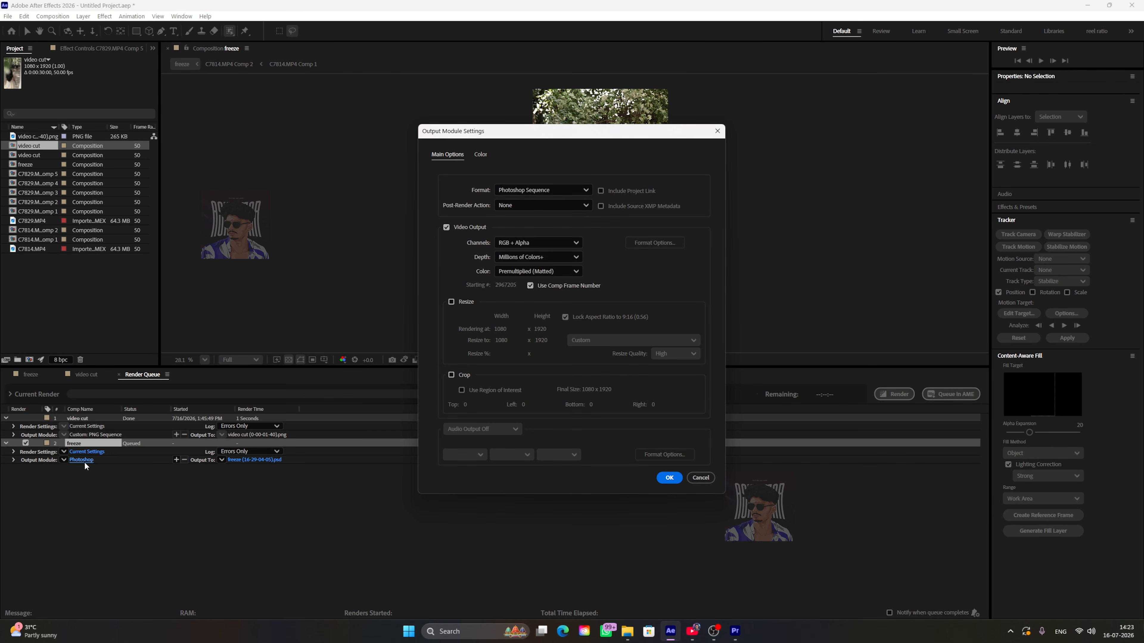
left_click(511, 190)
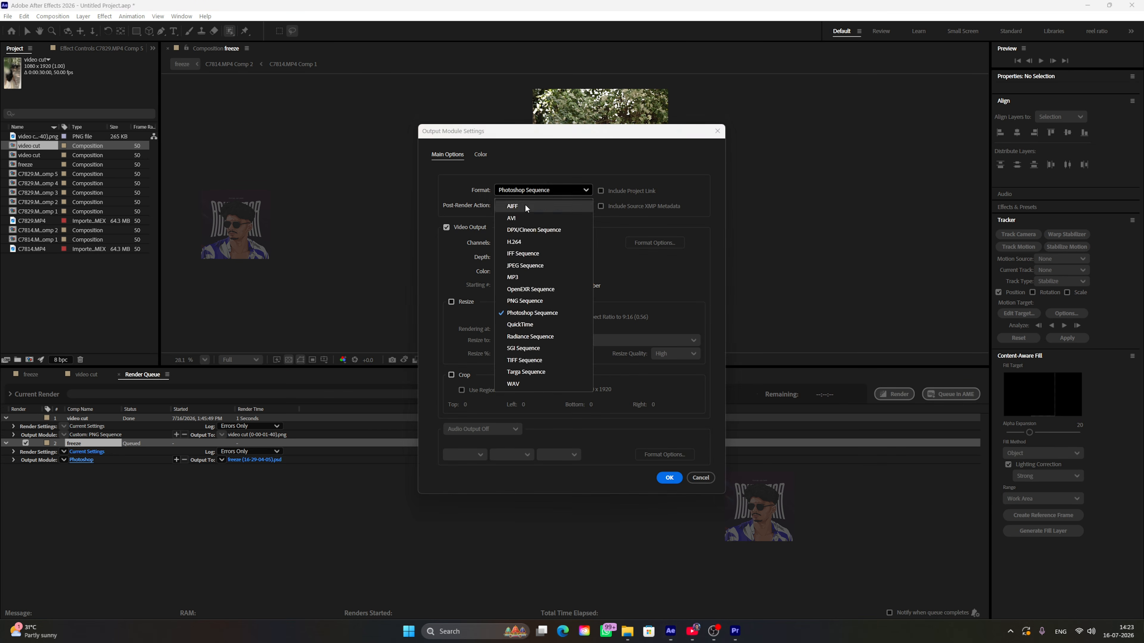
left_click(522, 301)
left_click(669, 478)
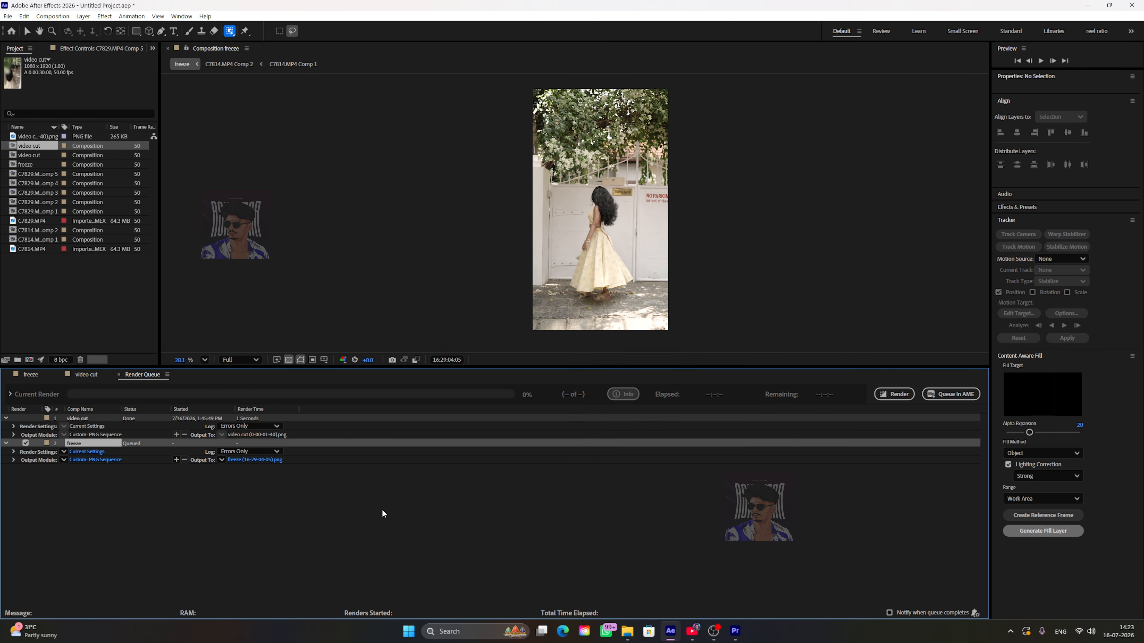
Delete the old still in the output folder on drive E: and set the frame's output file to video cut (0-00-01-40).png.
left_click(251, 460)
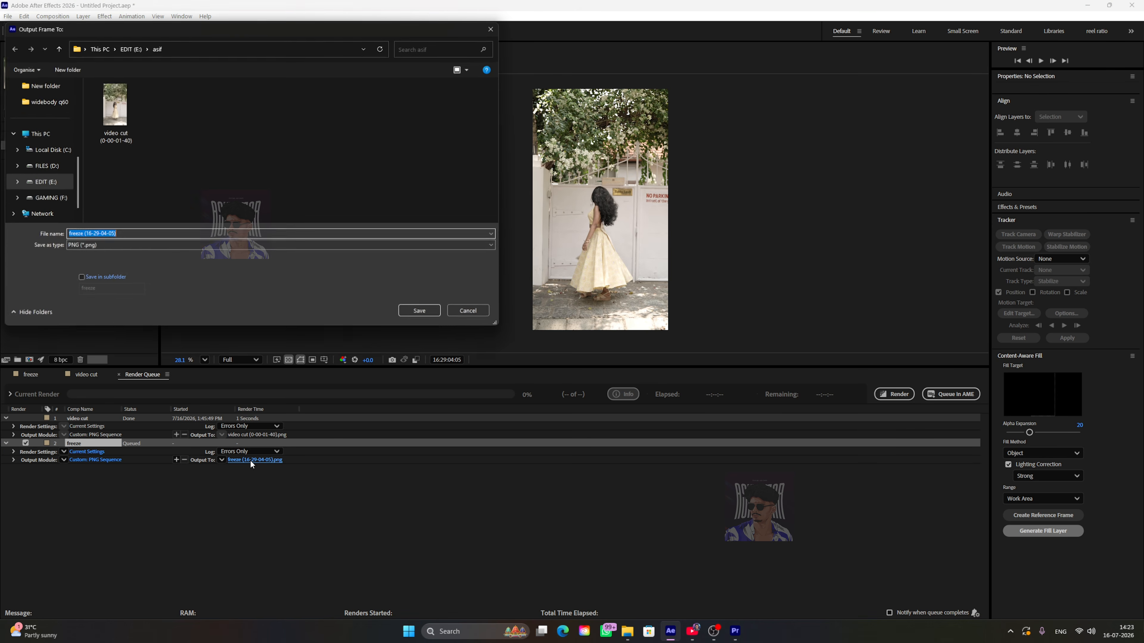
left_click(44, 183)
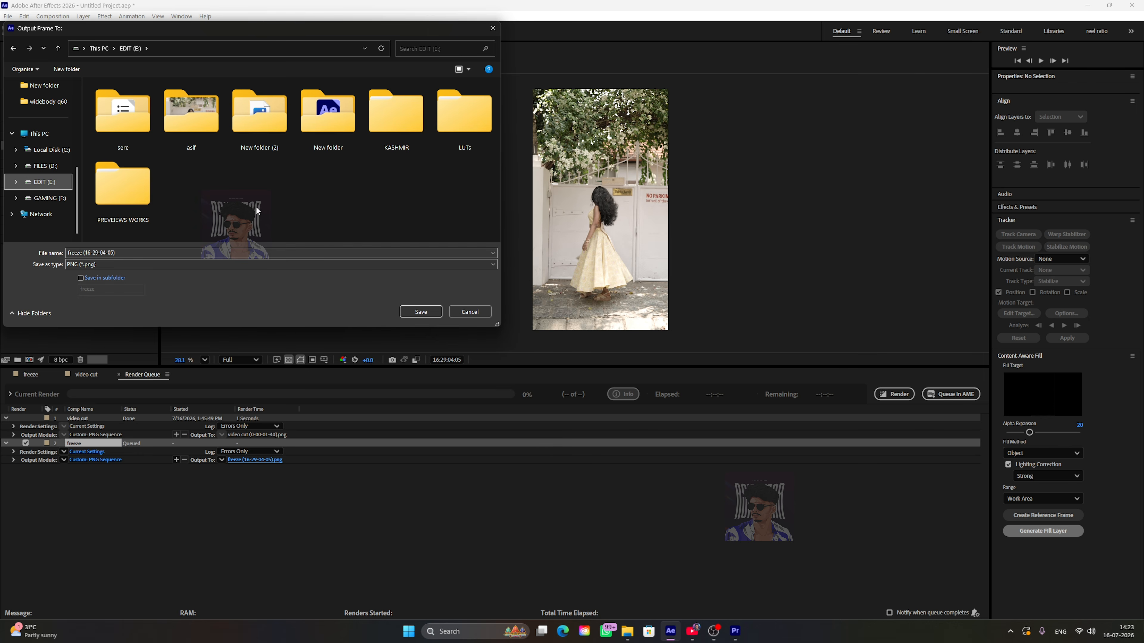
double_click(189, 136)
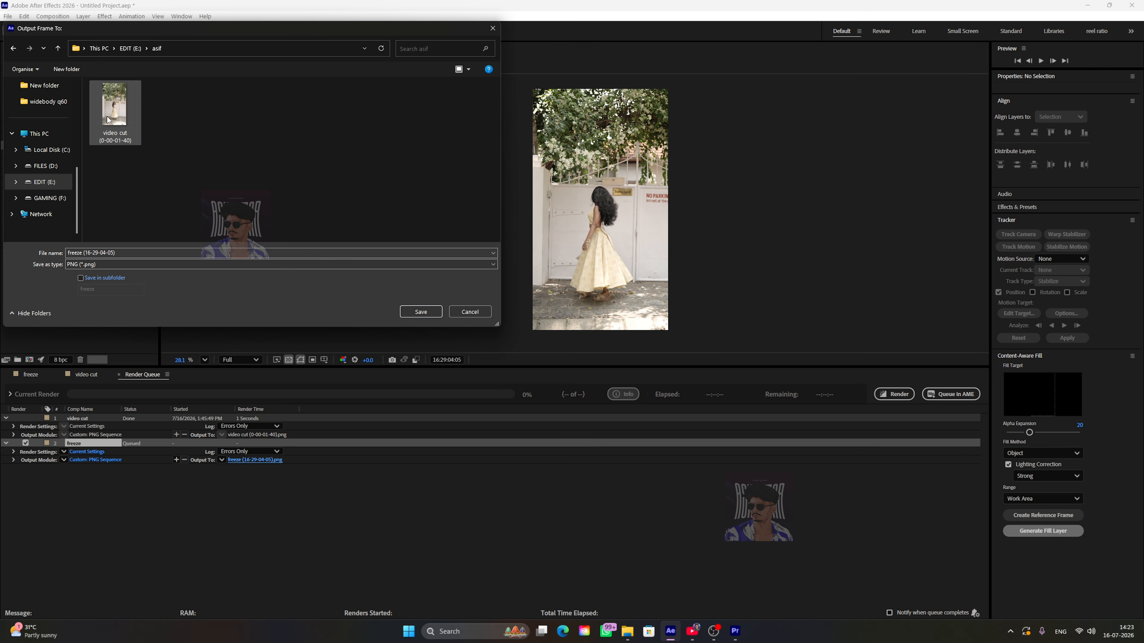
left_click(107, 116)
key("Delete")
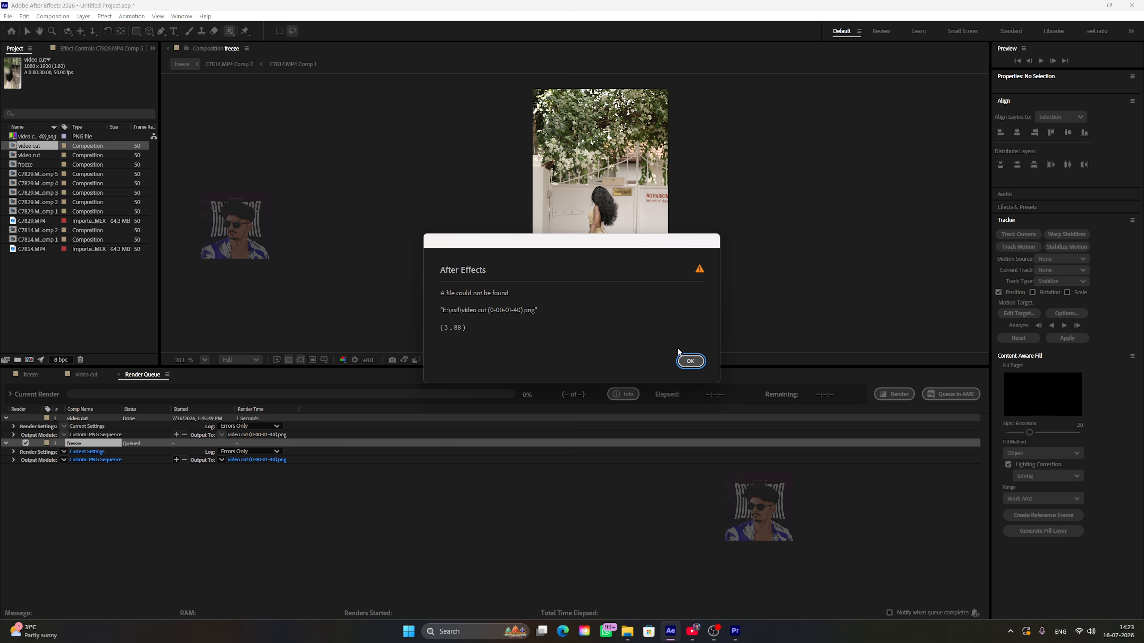
left_click(691, 360)
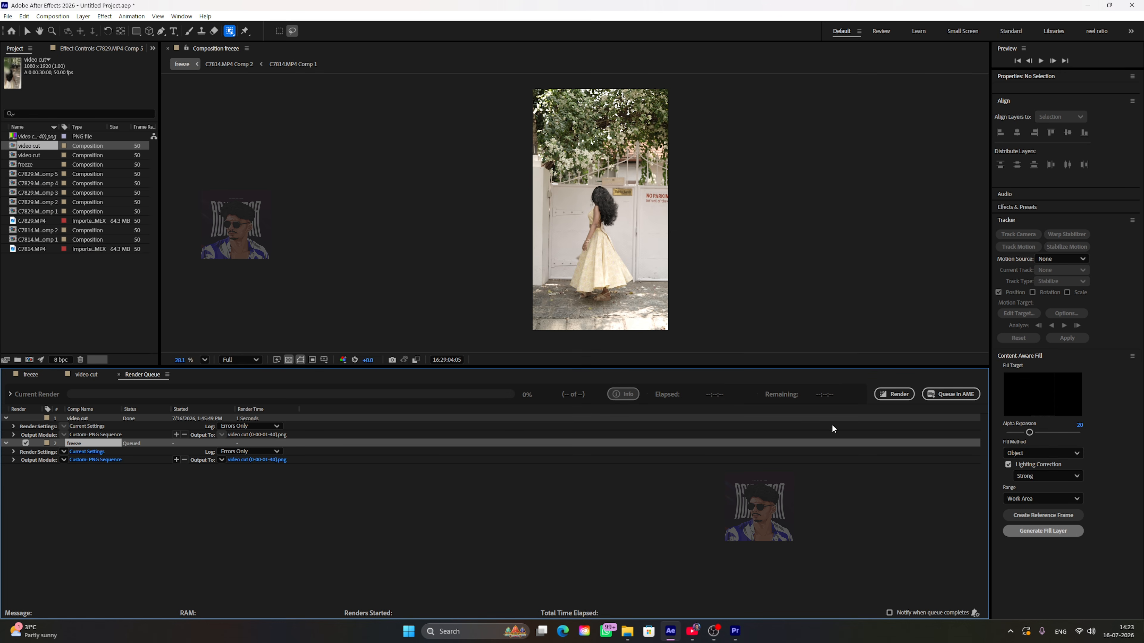
Render the queued frame, close the render queue and return to the freeze composition.
left_click(898, 396)
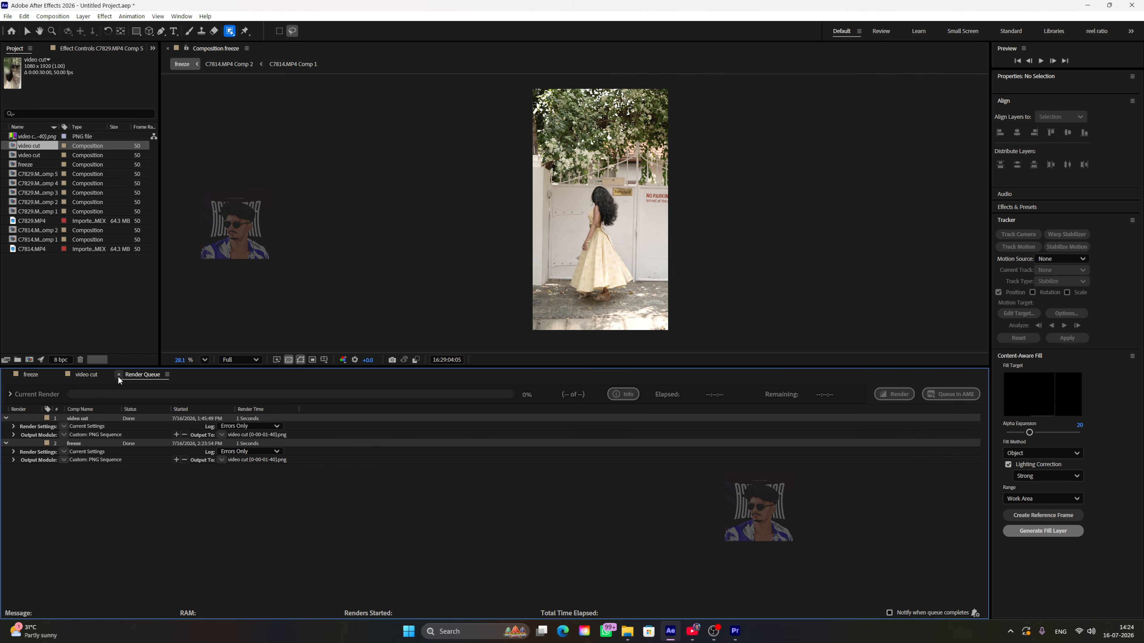
left_click(118, 374)
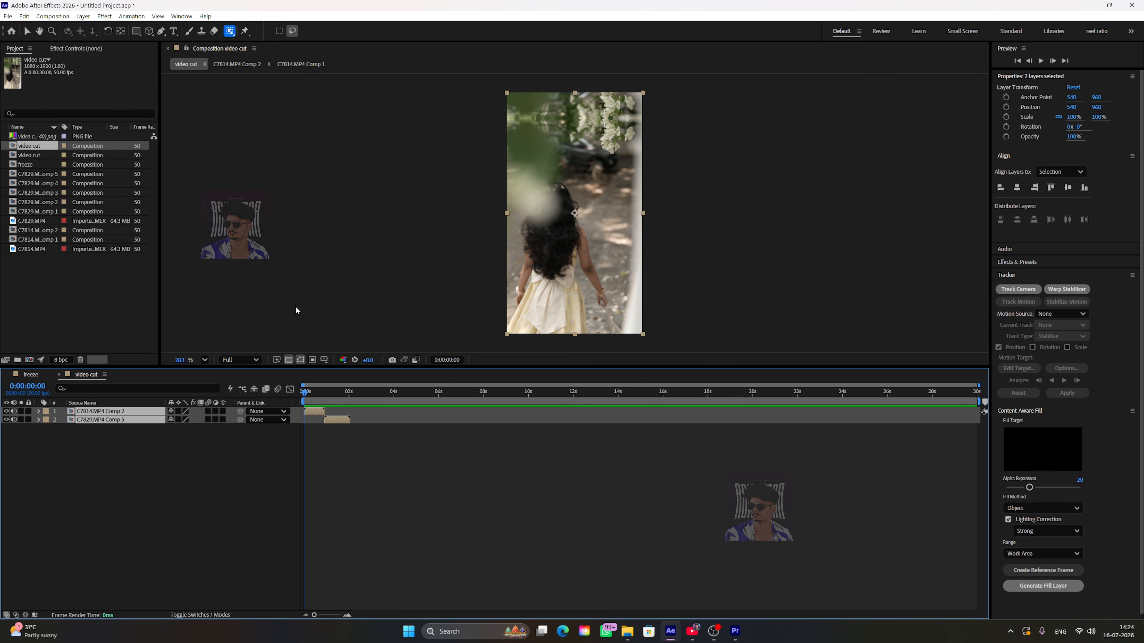
left_click(34, 375)
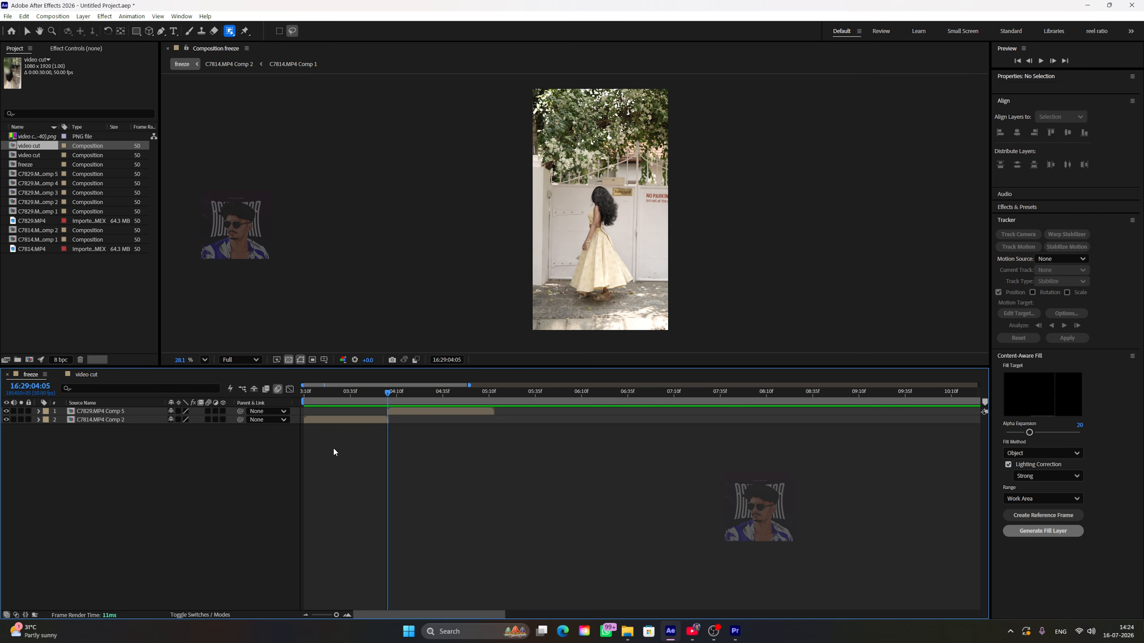
Import the rendered video cut (0-00-01-40).png and place it as the top layer, starting shortly before the cut.
double_click(35, 271)
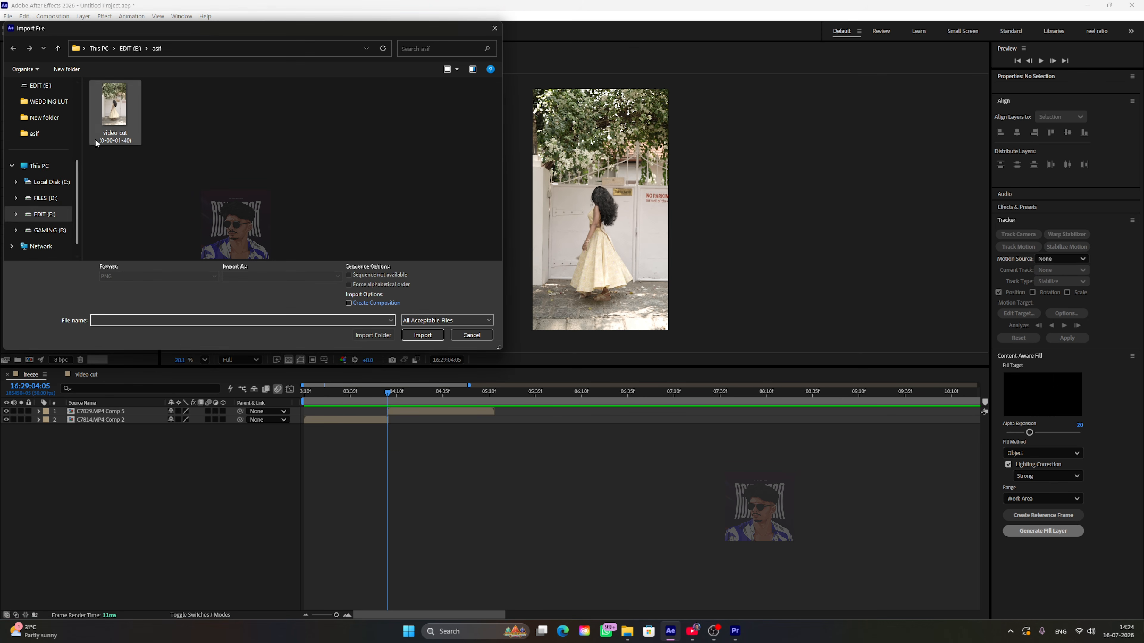
left_click(404, 341)
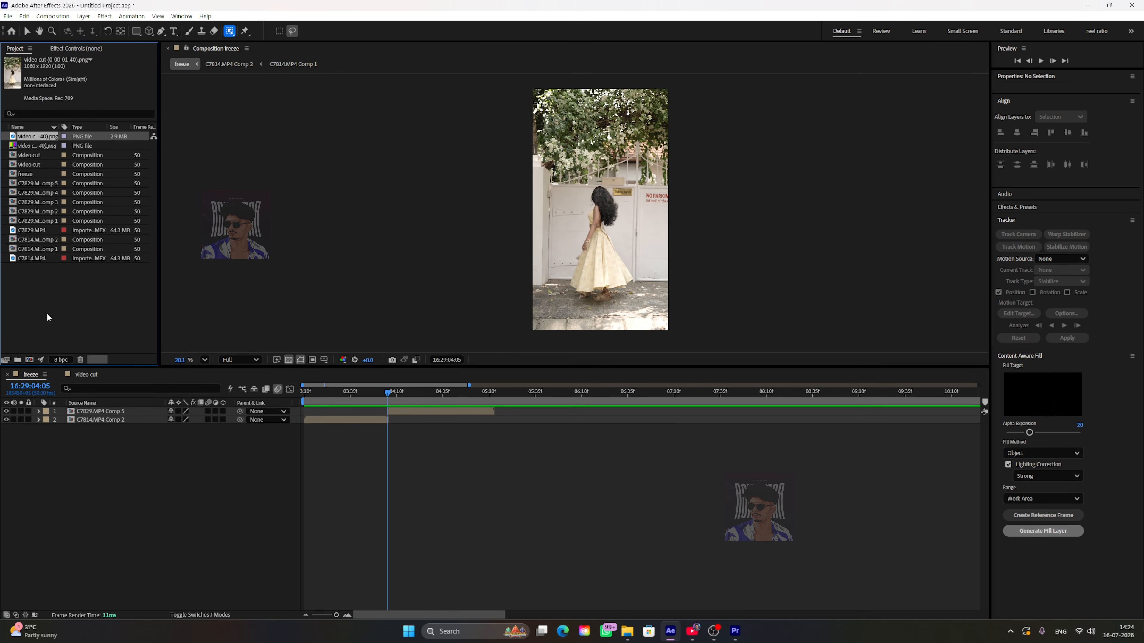
left_click_drag(36, 139, 367, 412)
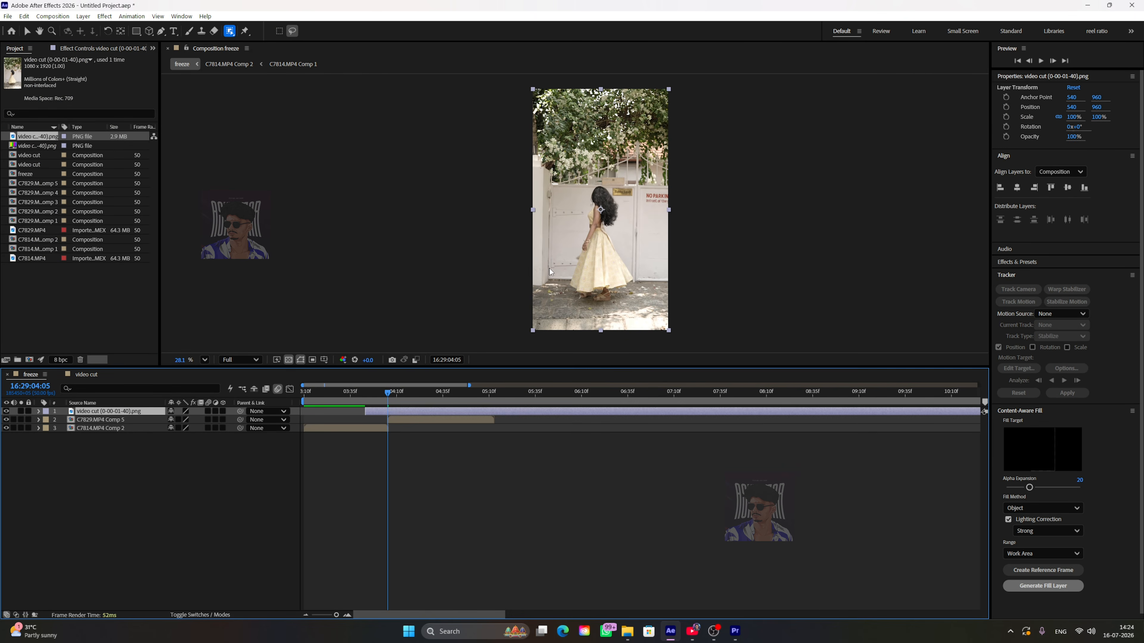
Trim the end of the still image layer to the cut at 16:29:04:05.
mouse_move(402, 399)
left_mouse_down()
mouse_move(525, 398)
mouse_move(392, 402)
mouse_move(625, 401)
mouse_move(397, 407)
left_mouse_up()
left_click(412, 422)
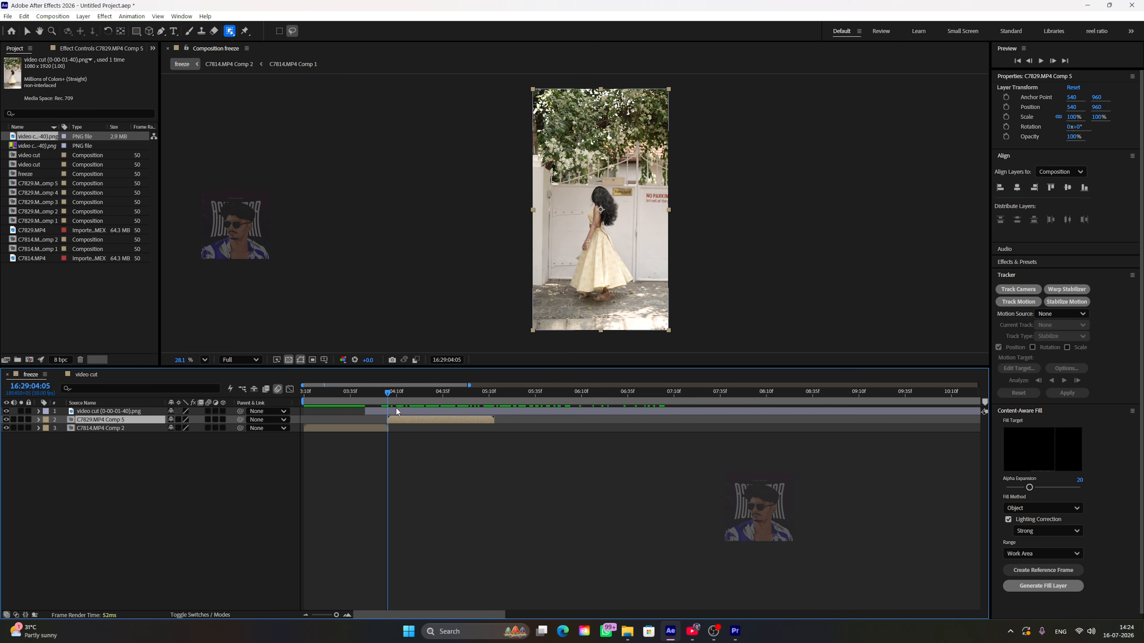
left_click(397, 412)
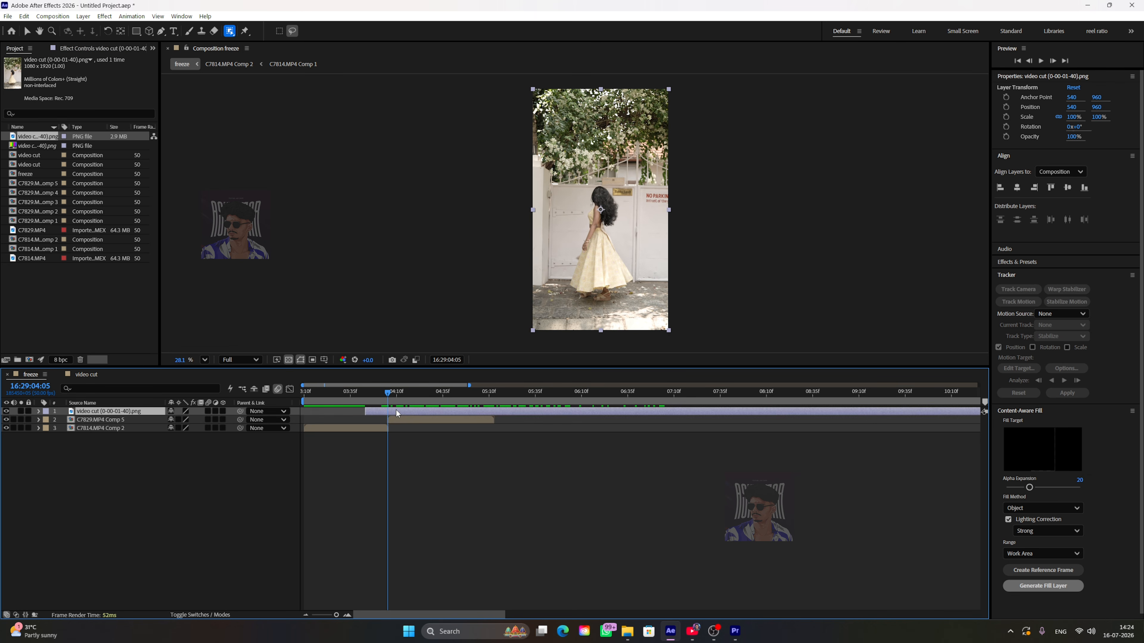
key("alt+bracketright")
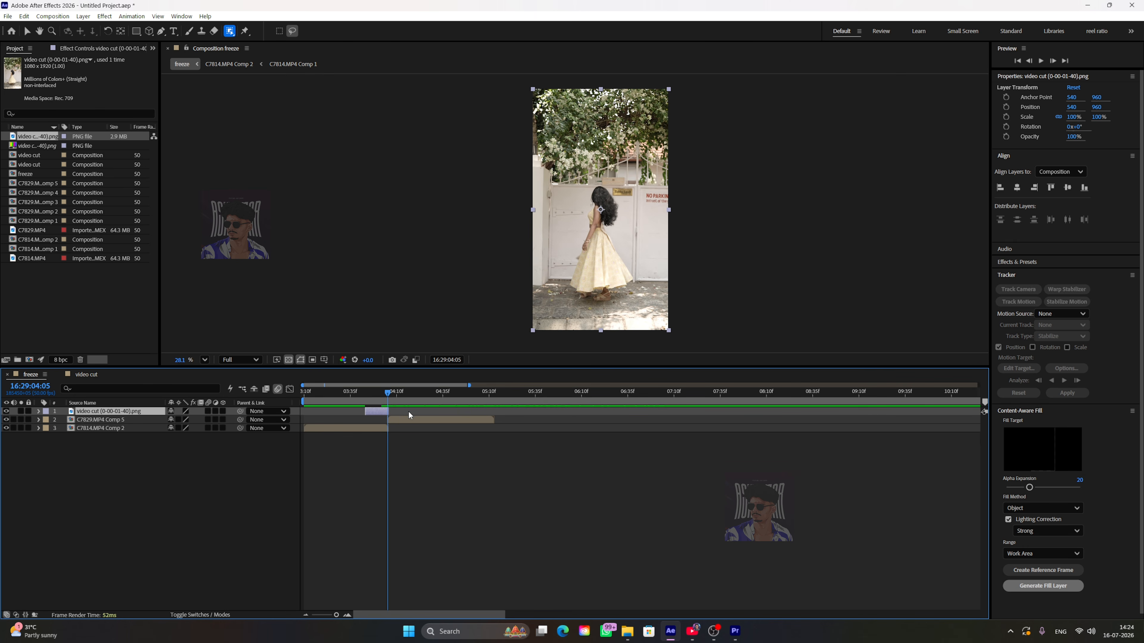
Try to select the woman in the composition view with the Object Matte tool at 16:29:03:48, and undo it.
left_click_drag(386, 395, 373, 397)
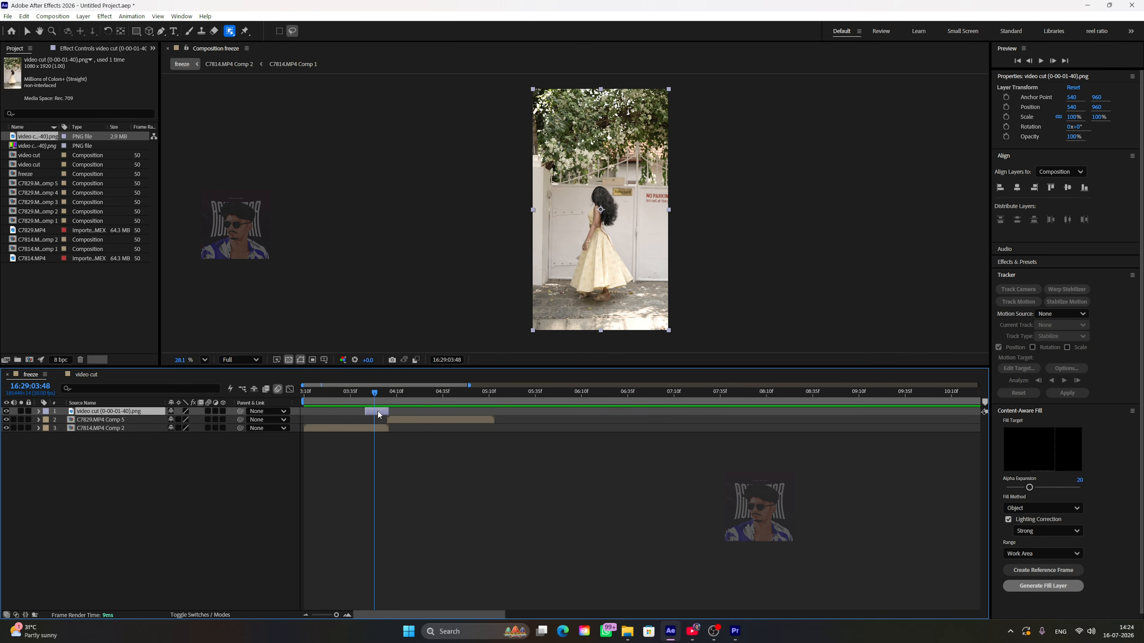
left_click(612, 260)
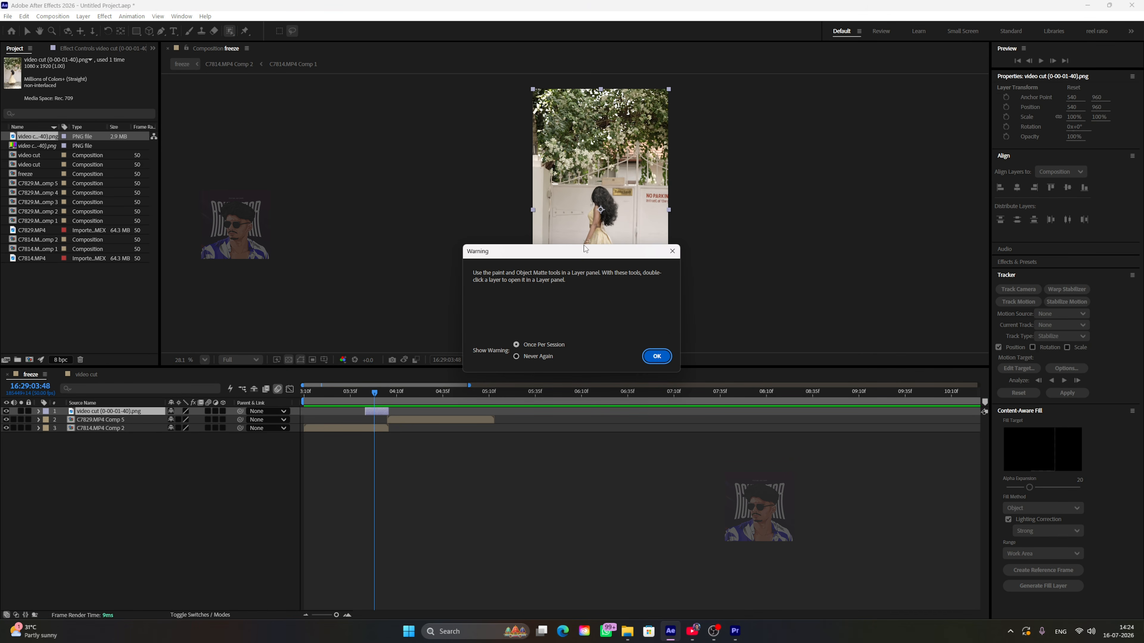
left_click(652, 360)
mouse_move(614, 234)
left_mouse_down()
mouse_move(631, 240)
mouse_move(622, 238)
left_mouse_up()
key("ctrl+z")
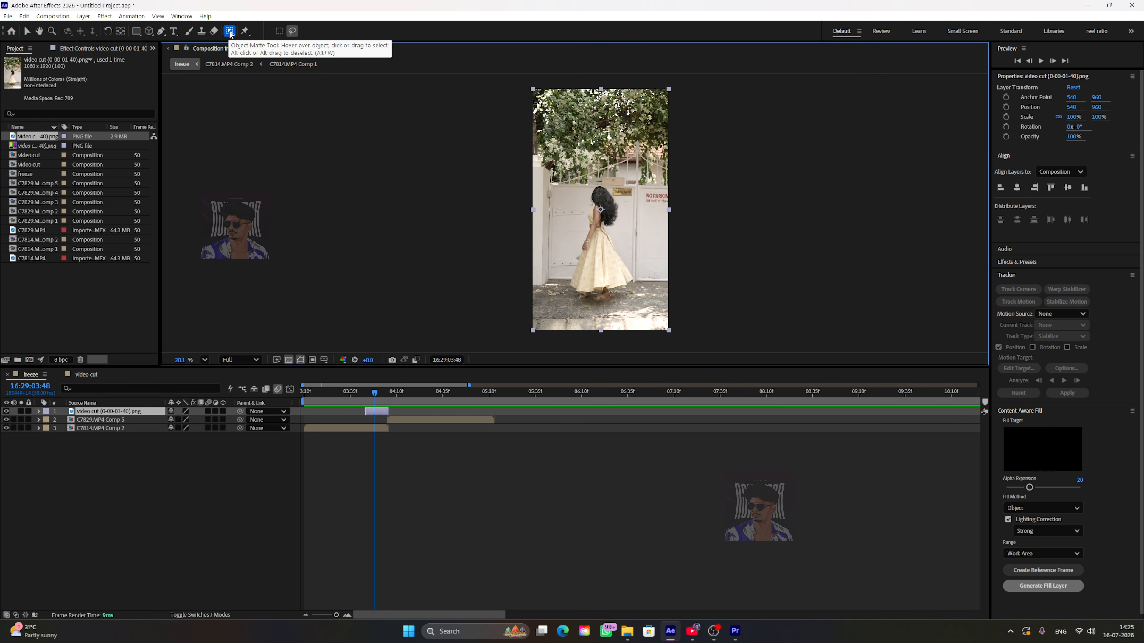
Open the still image layer in a widened Layer view and isolate the woman with the Object Matte tool.
double_click(609, 234)
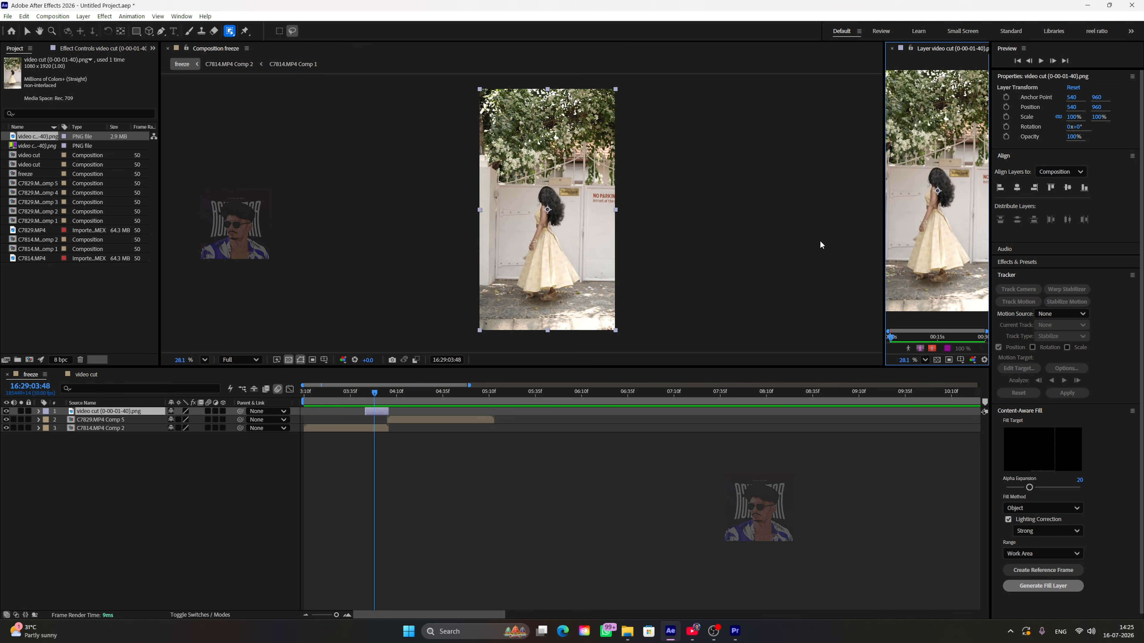
left_click_drag(884, 213, 622, 234)
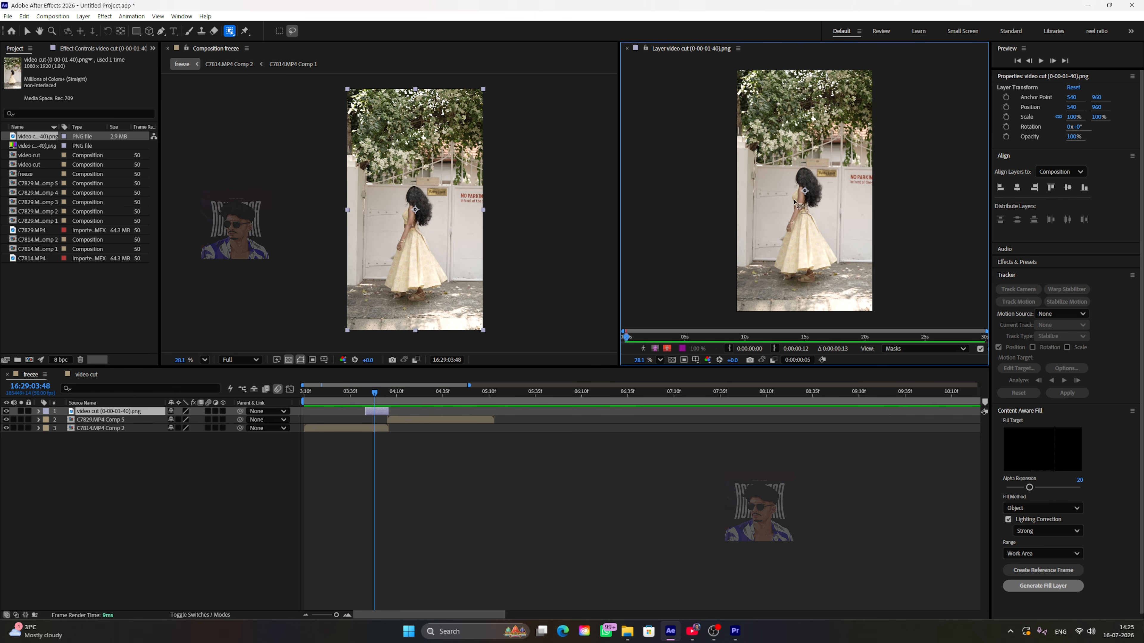
scroll(803, 187, "up", 2)
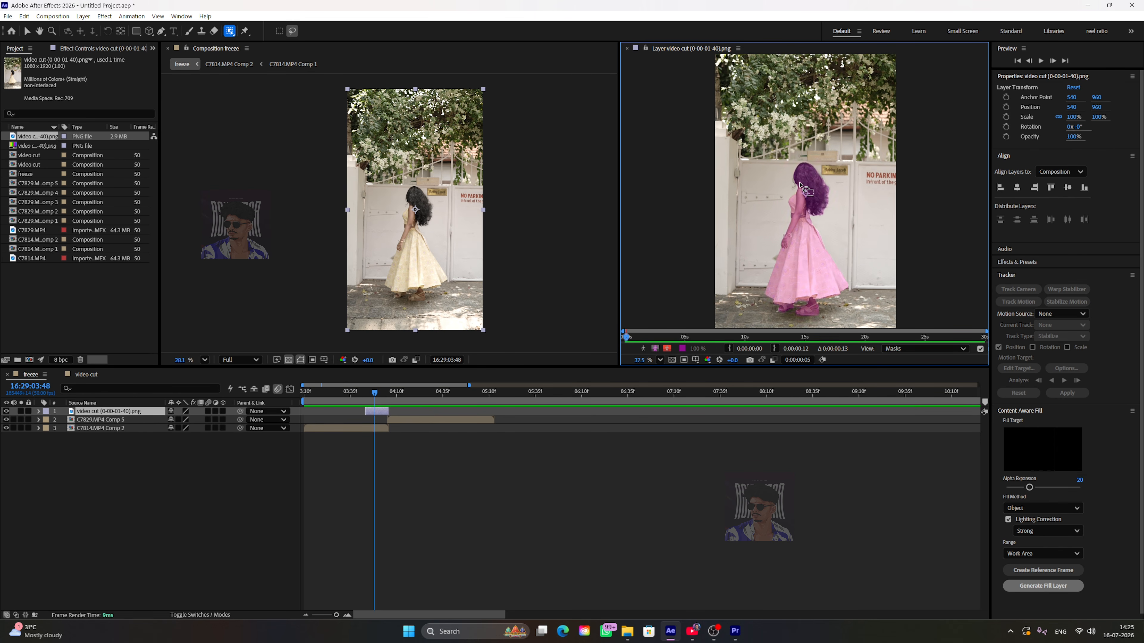
key("h")
left_click_drag(908, 217, 904, 176)
key("alt+w")
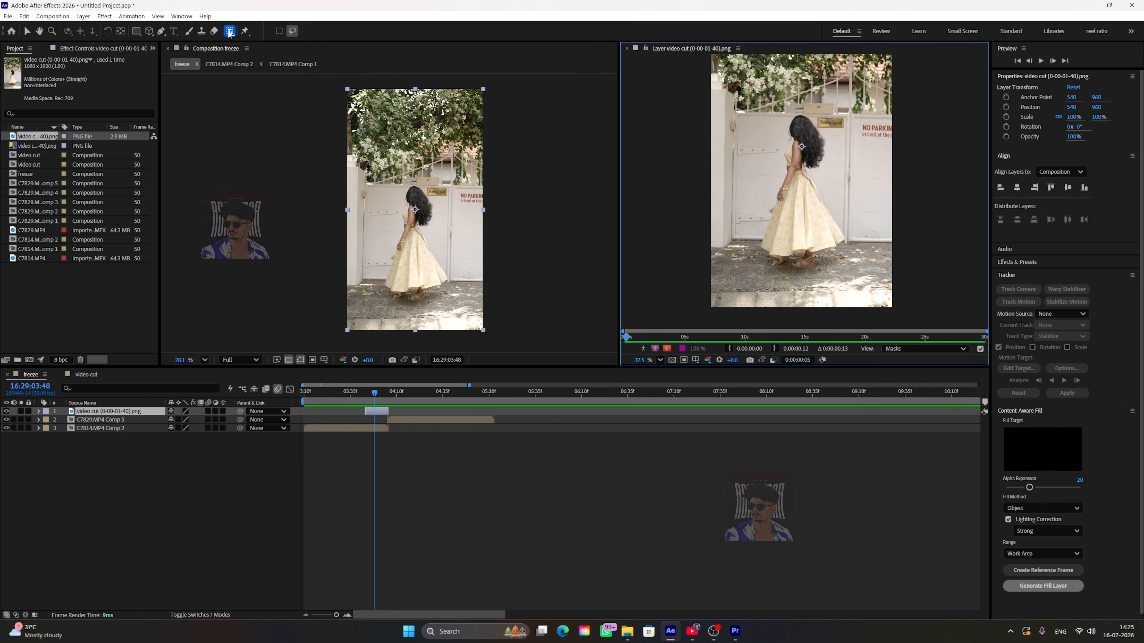
left_click(292, 31)
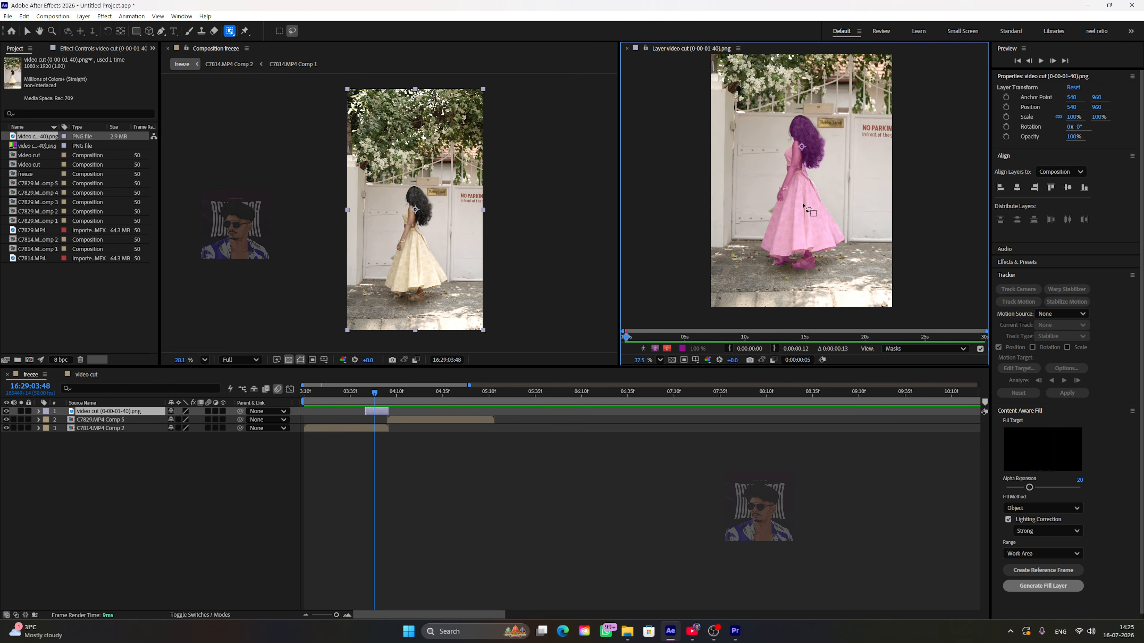
left_click(799, 195)
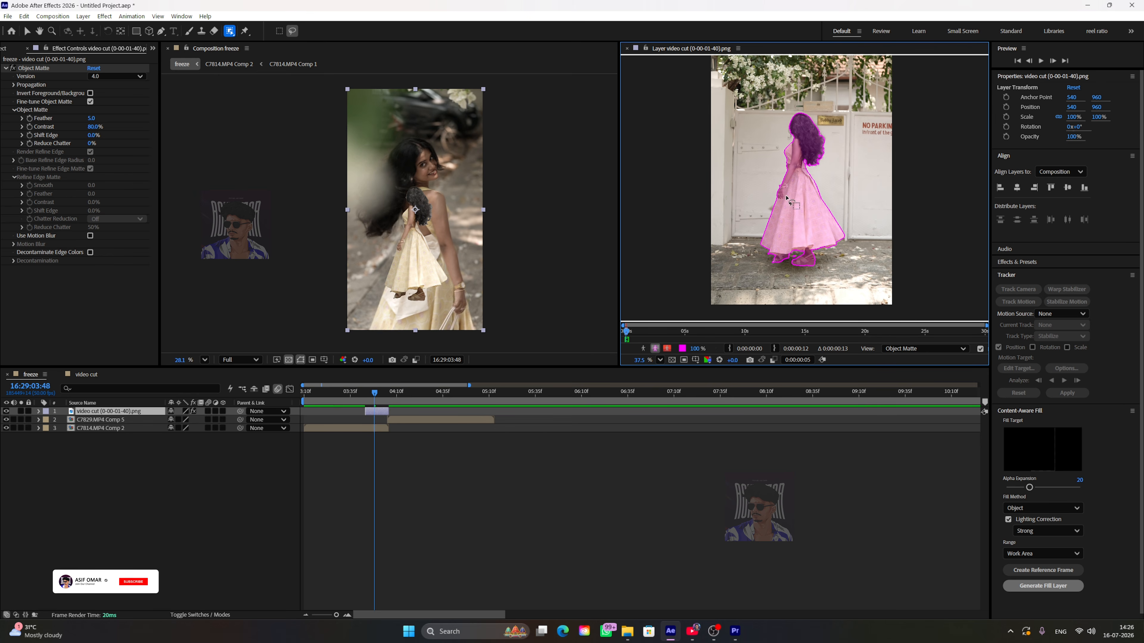
Try adding the gate behind the woman to the matte with a rectangular selection and removing it again.
left_click(283, 36)
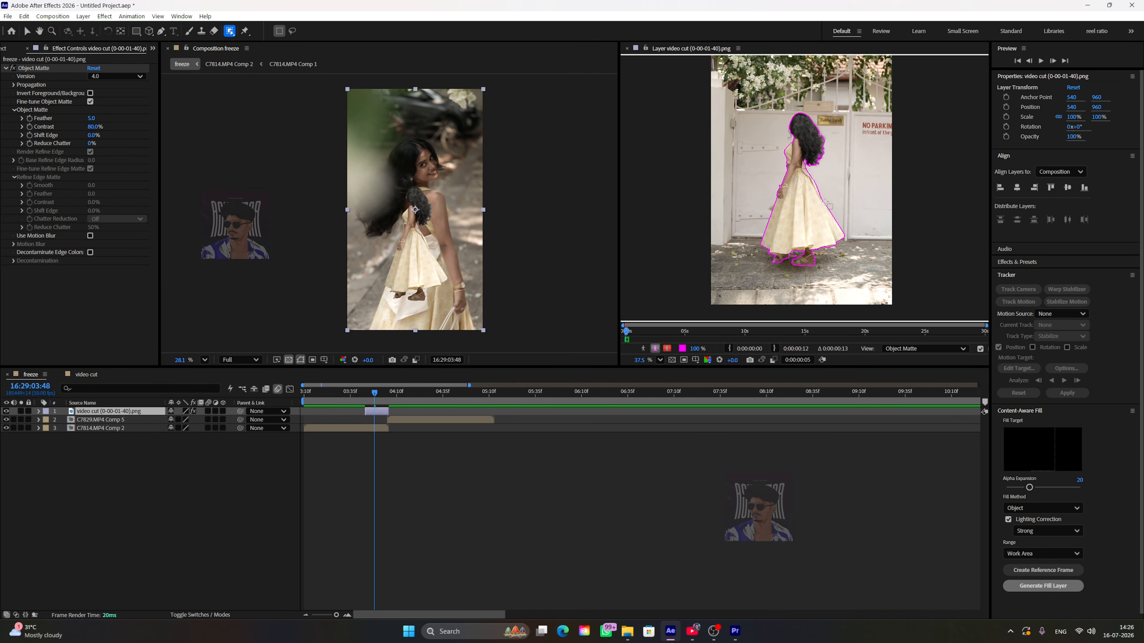
left_click_drag(730, 113, 905, 247)
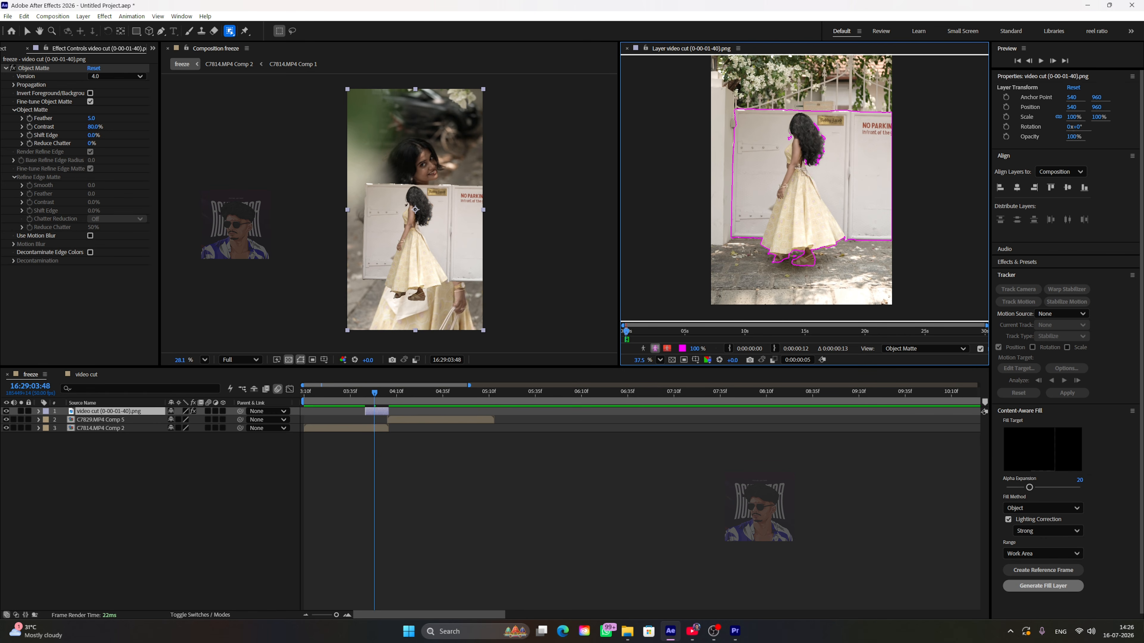
left_click(774, 158, "alt")
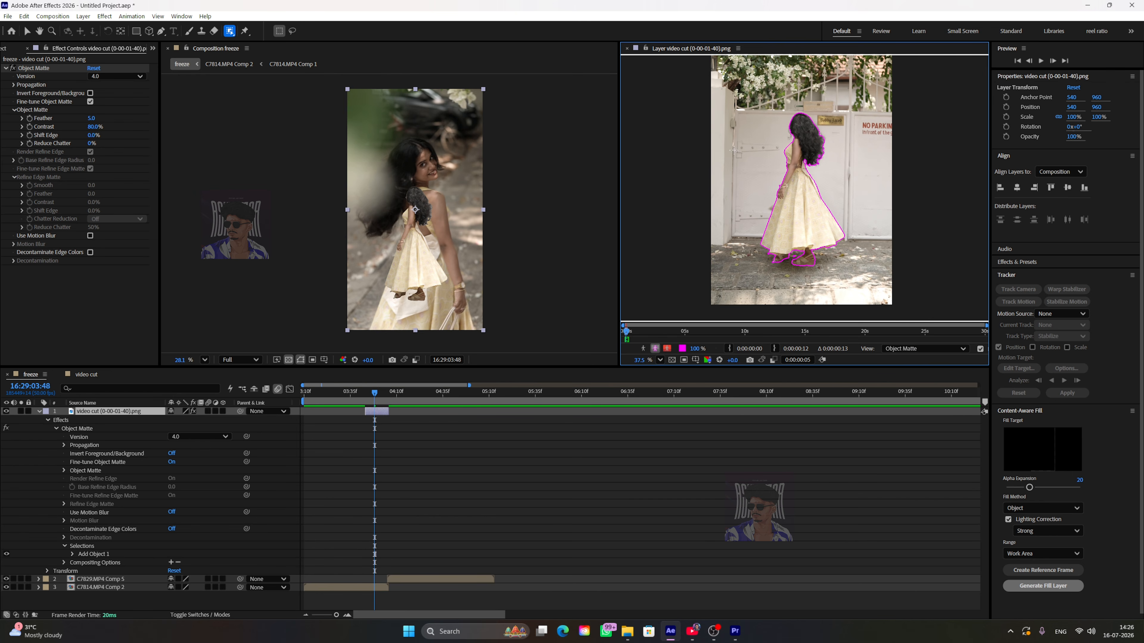
Try adding the ground beside the woman's feet to the matte with the lasso and subtracting parts of it.
left_click(292, 30)
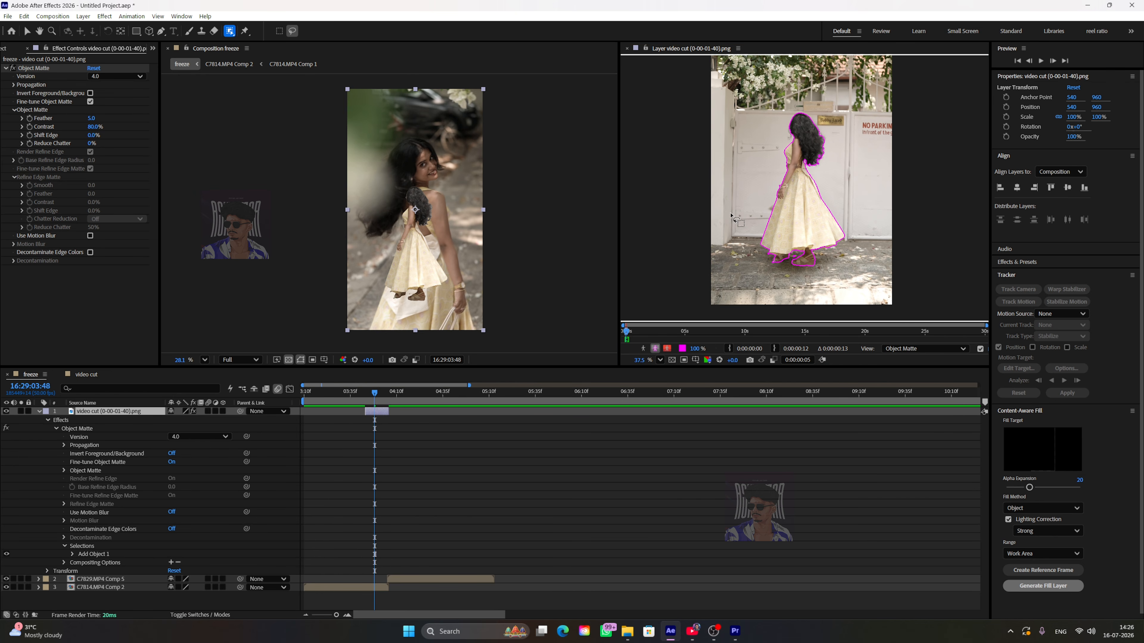
mouse_move(767, 240)
left_mouse_down()
mouse_move(715, 252)
mouse_move(740, 269)
mouse_move(769, 266)
left_mouse_up()
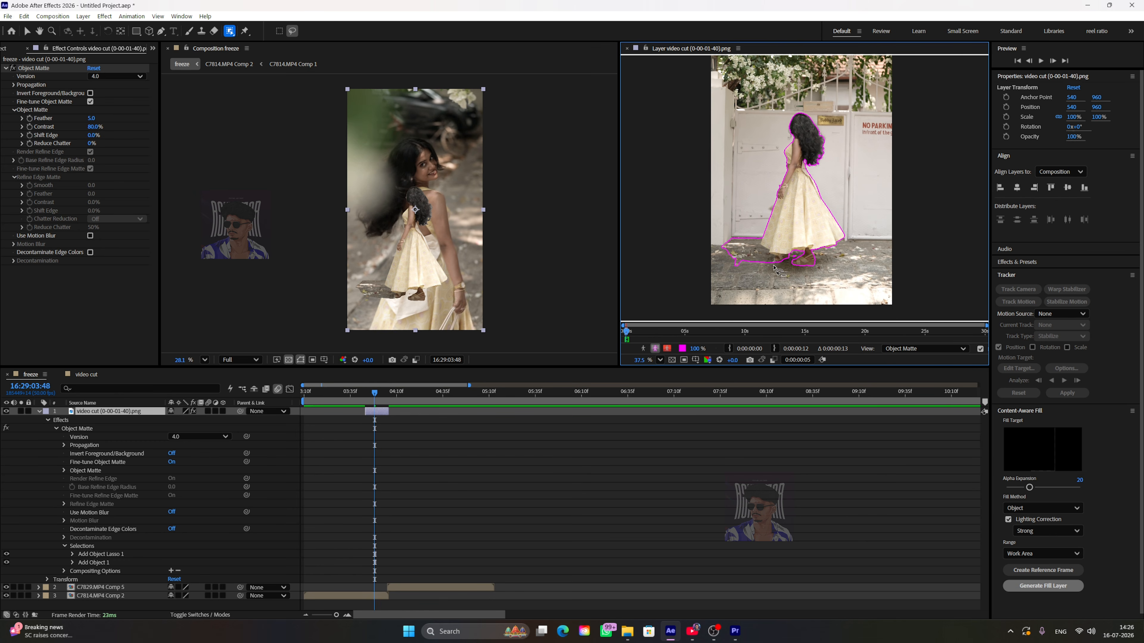
mouse_move(776, 267)
left_mouse_down()
mouse_move(746, 230)
mouse_move(726, 232)
mouse_move(717, 255)
mouse_move(747, 269)
mouse_move(780, 263)
mouse_move(752, 272)
mouse_move(731, 259)
mouse_move(738, 247)
mouse_move(756, 260)
mouse_move(720, 248)
left_mouse_up()
scroll(732, 260, "up", 2)
scroll(733, 263, "up", 6)
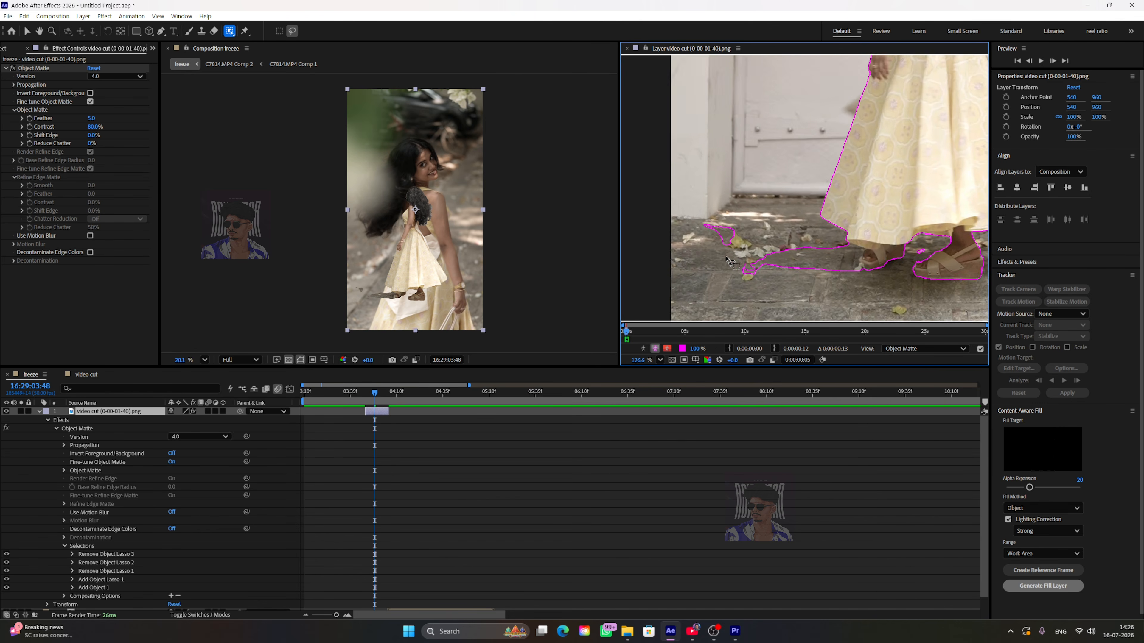
mouse_move(676, 183)
left_mouse_down()
mouse_move(786, 225)
mouse_move(700, 251)
mouse_move(692, 196)
left_mouse_up()
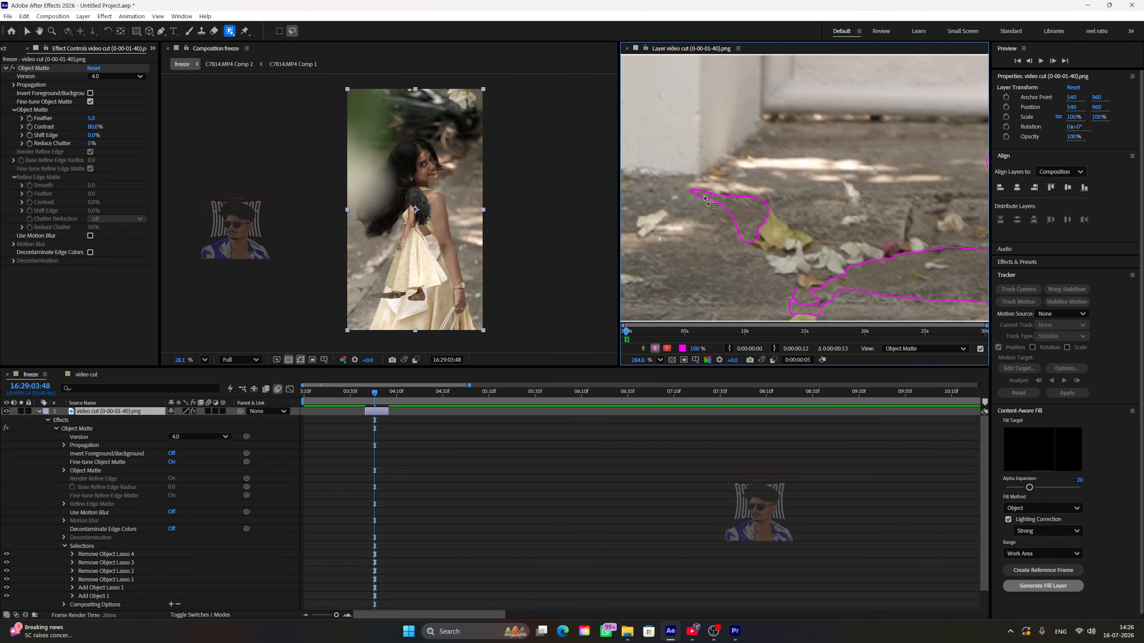
mouse_move(698, 166)
left_mouse_down()
mouse_move(813, 226)
mouse_move(681, 234)
mouse_move(725, 158)
mouse_move(782, 209)
mouse_move(729, 241)
mouse_move(716, 178)
left_mouse_up()
scroll(725, 214, "down", 2)
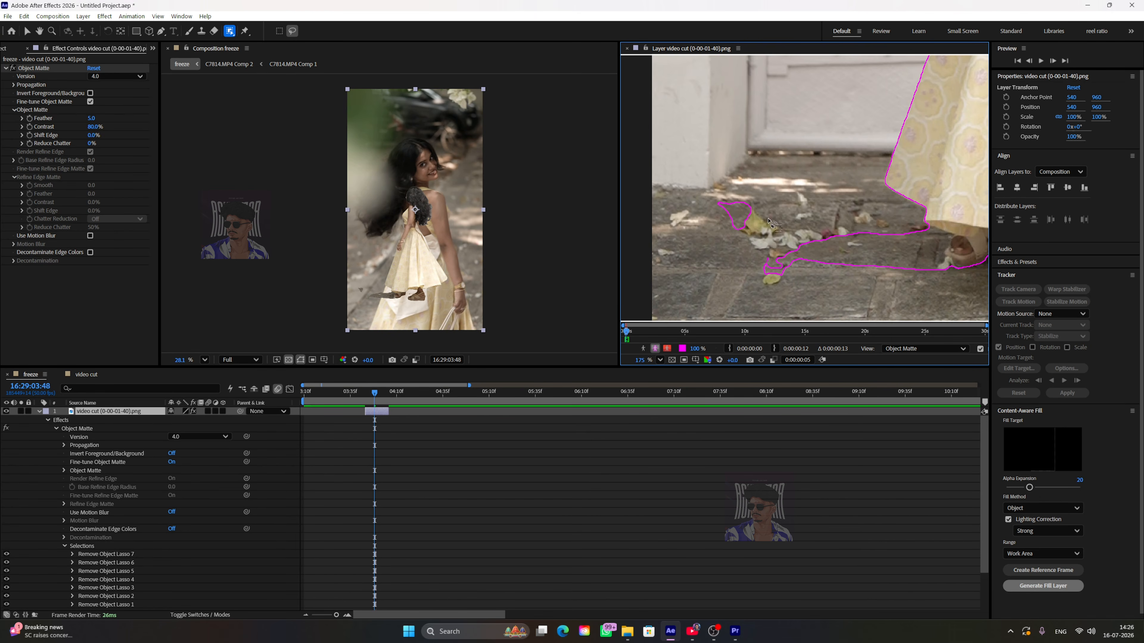
mouse_move(800, 214)
left_mouse_down()
mouse_move(881, 259)
mouse_move(774, 262)
mouse_move(804, 225)
left_mouse_up()
scroll(812, 228, "down", 2)
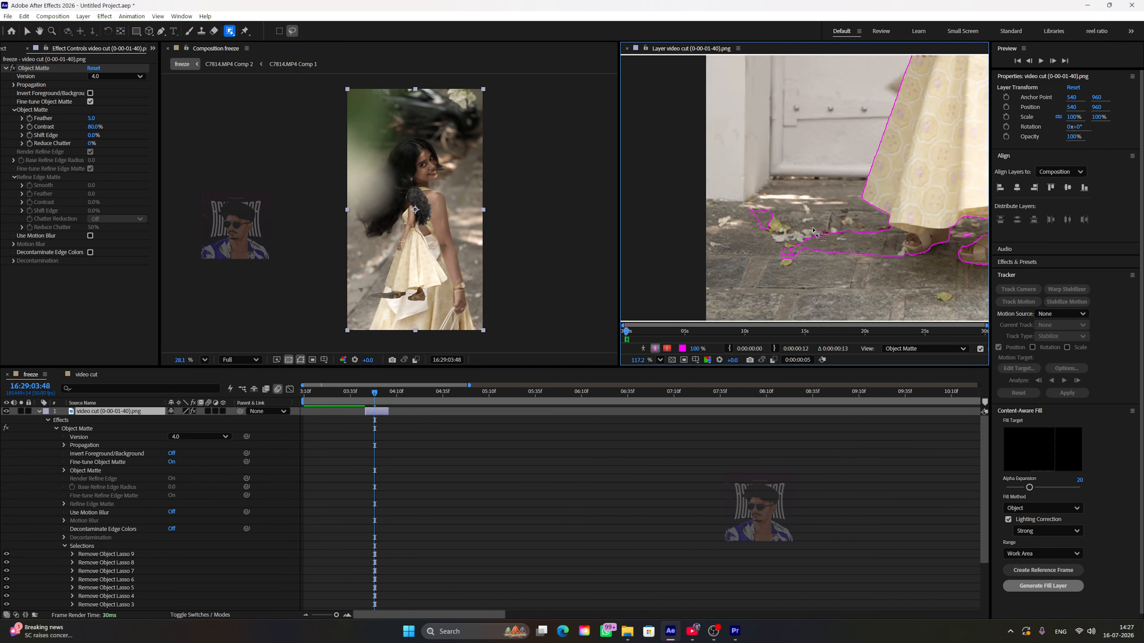
scroll(813, 229, "down", 3)
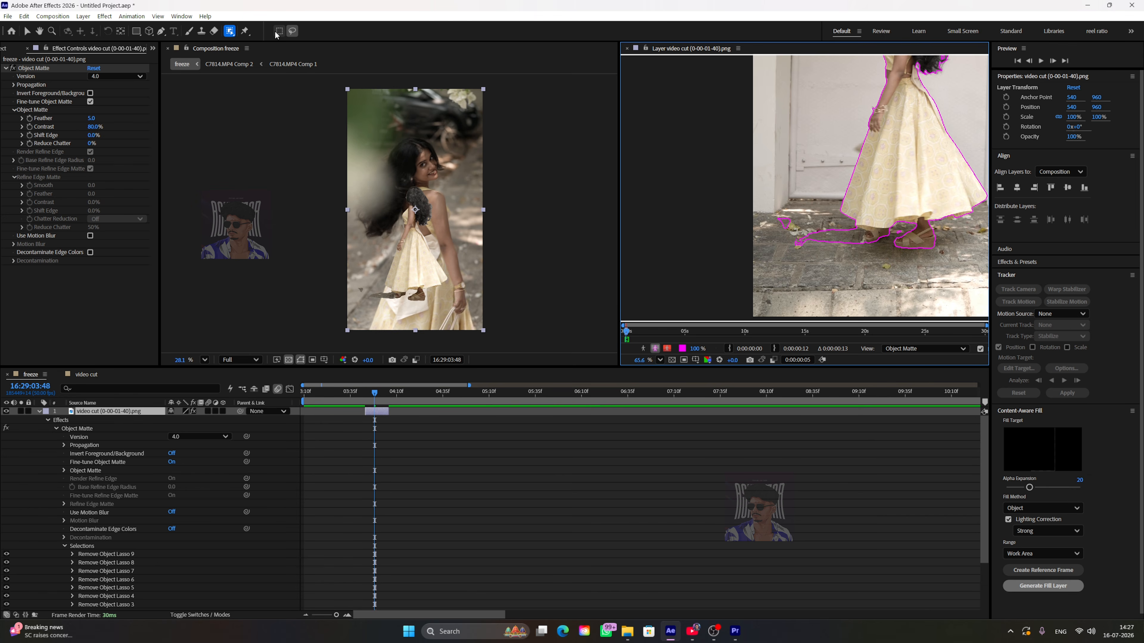
scroll(746, 153, "down", 3)
mouse_move(771, 180)
left_mouse_down()
mouse_move(811, 200)
mouse_move(800, 214)
mouse_move(783, 183)
left_mouse_up()
Undo all lasso additions and removals so only the original object selection of the woman is left.
key("ctrl+z")
key("ctrl+z")
key("ctrl+z")
key("ctrl+z")
key("ctrl+z")
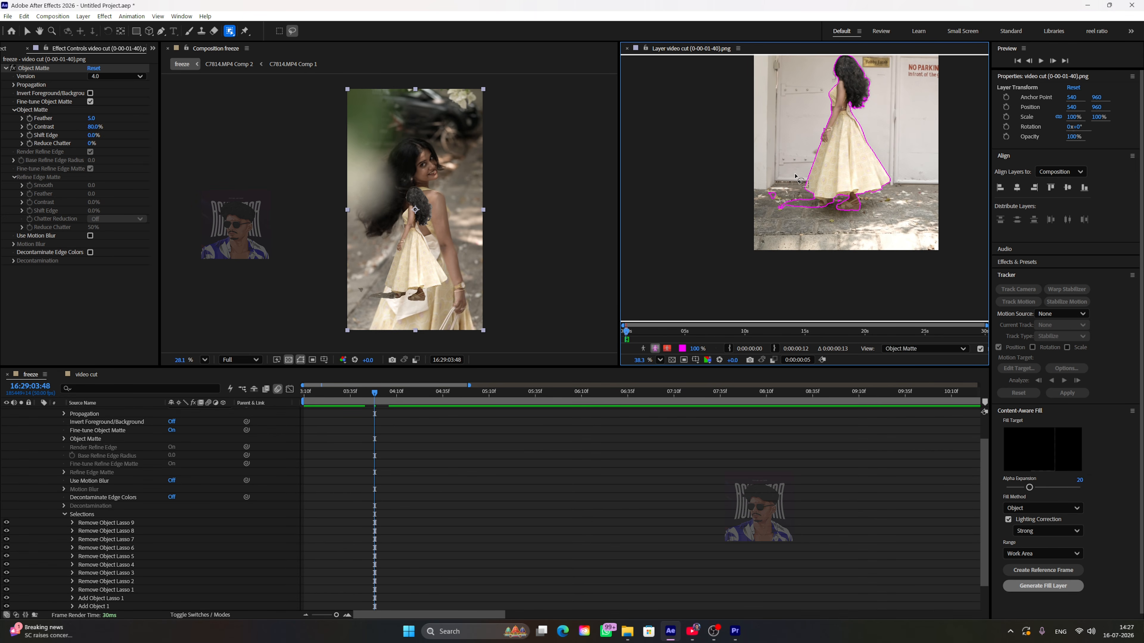
key("ctrl+z")
key("ctrl+z")
key("ctrl+z")
key("ctrl+z")
key("ctrl+z")
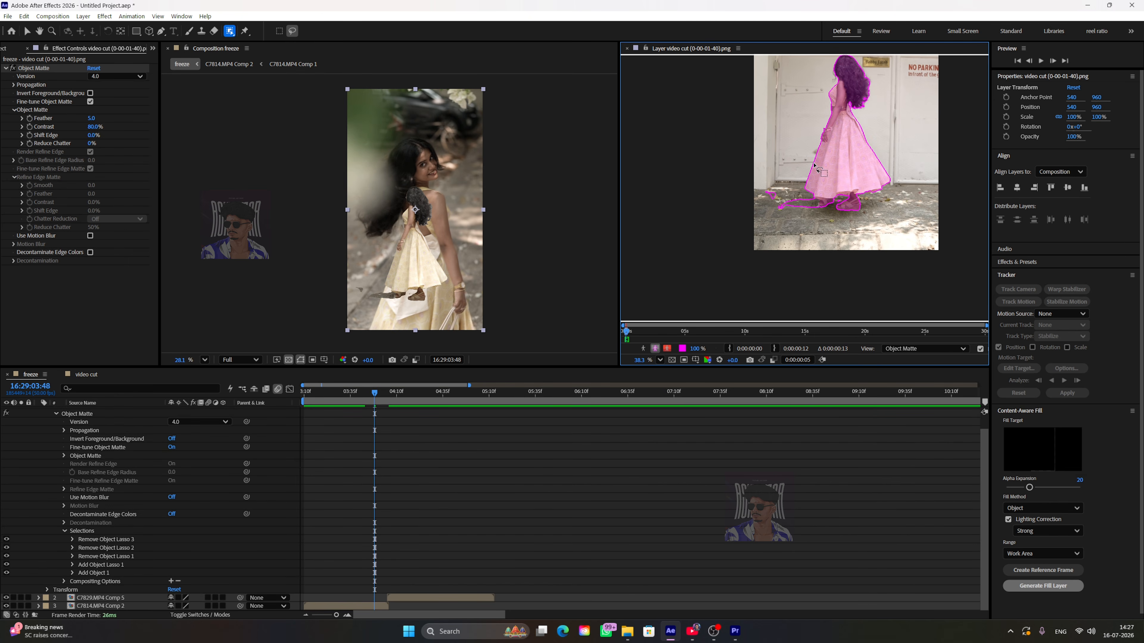
key("ctrl+z")
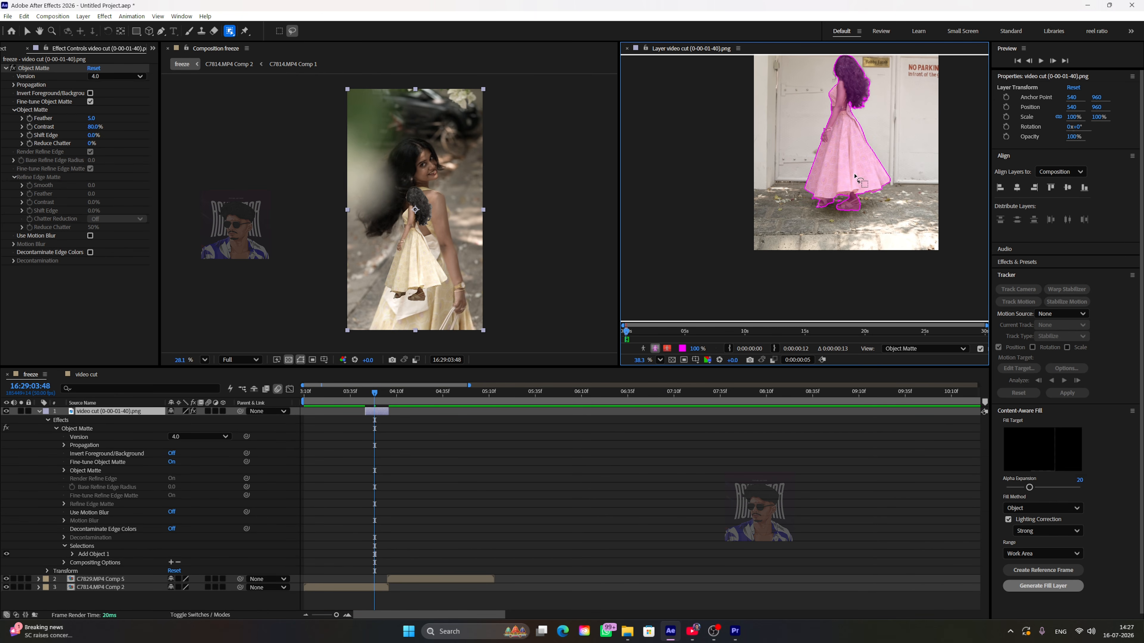
Close the still's Layer view and check the woman's cutout in the composition at 16:29:04:00.
scroll(873, 179, "down", 4)
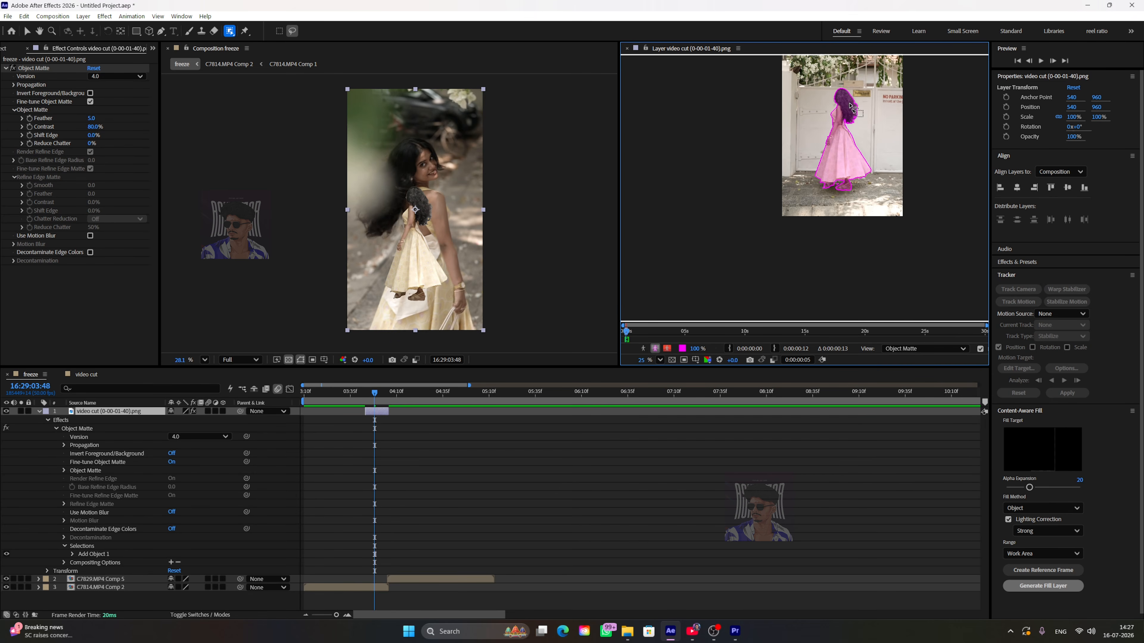
left_click(626, 48)
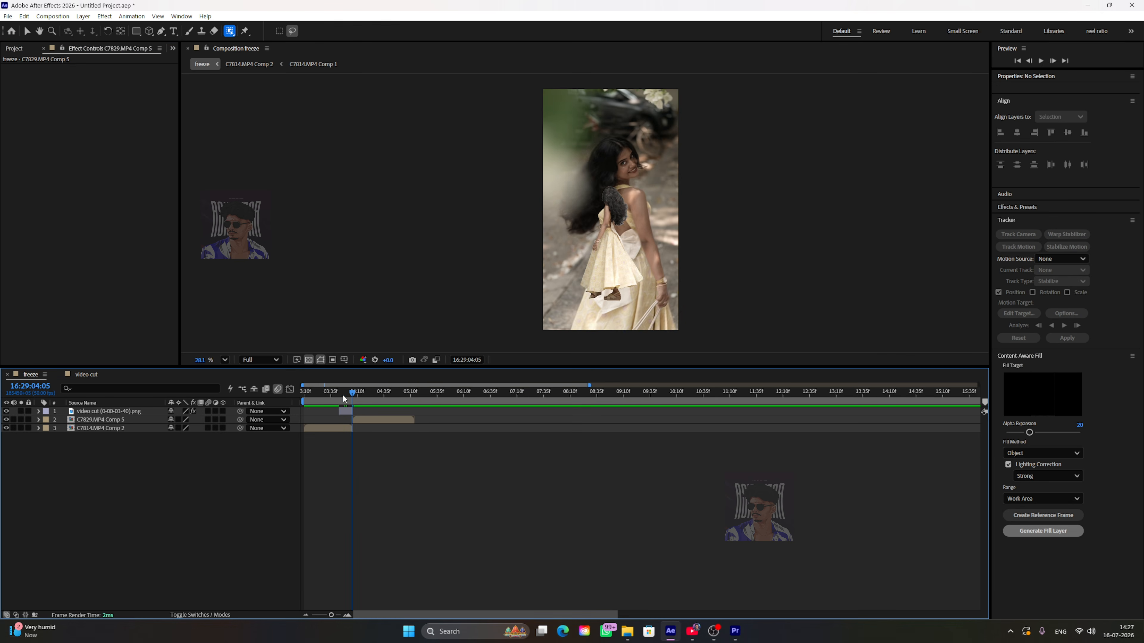
mouse_move(342, 394)
left_mouse_down()
mouse_move(360, 394)
mouse_move(346, 395)
left_mouse_up()
left_click(341, 411)
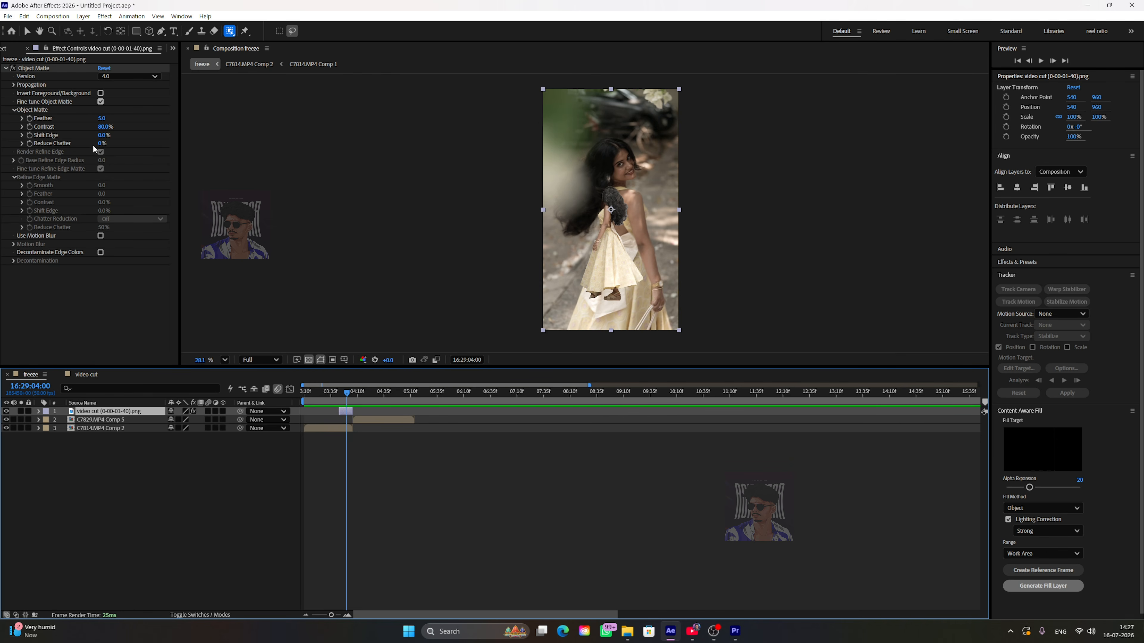
left_click(357, 477)
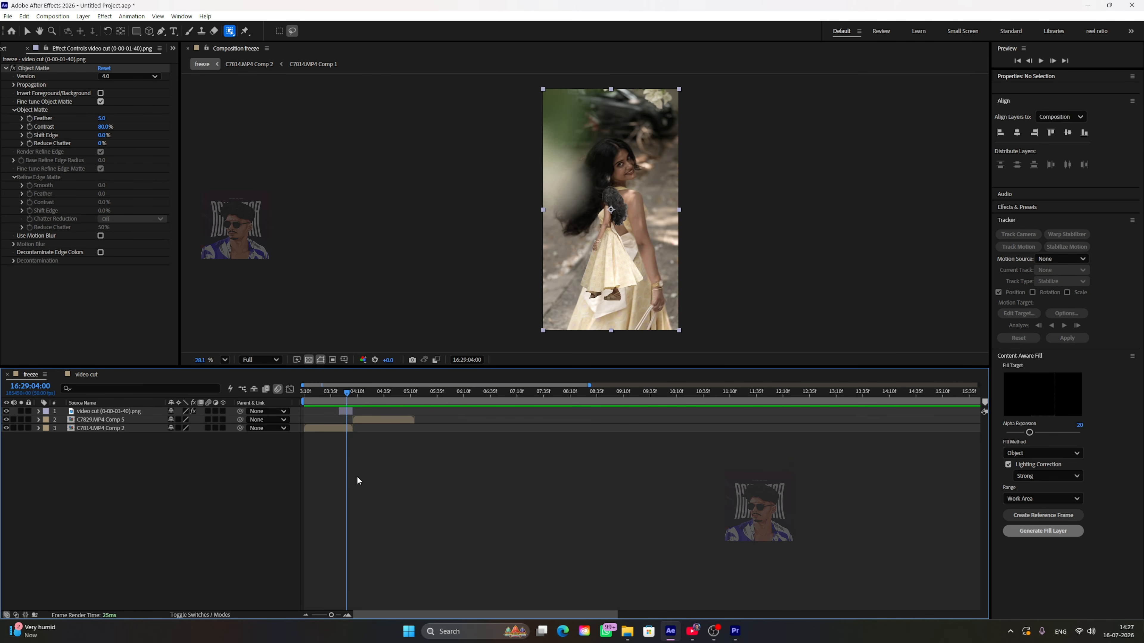
Add Scale and Position keyframes to the still image layer at the cut, 16:29:04:06.
scroll(355, 477, "up", 2)
left_click_drag(325, 393, 498, 403)
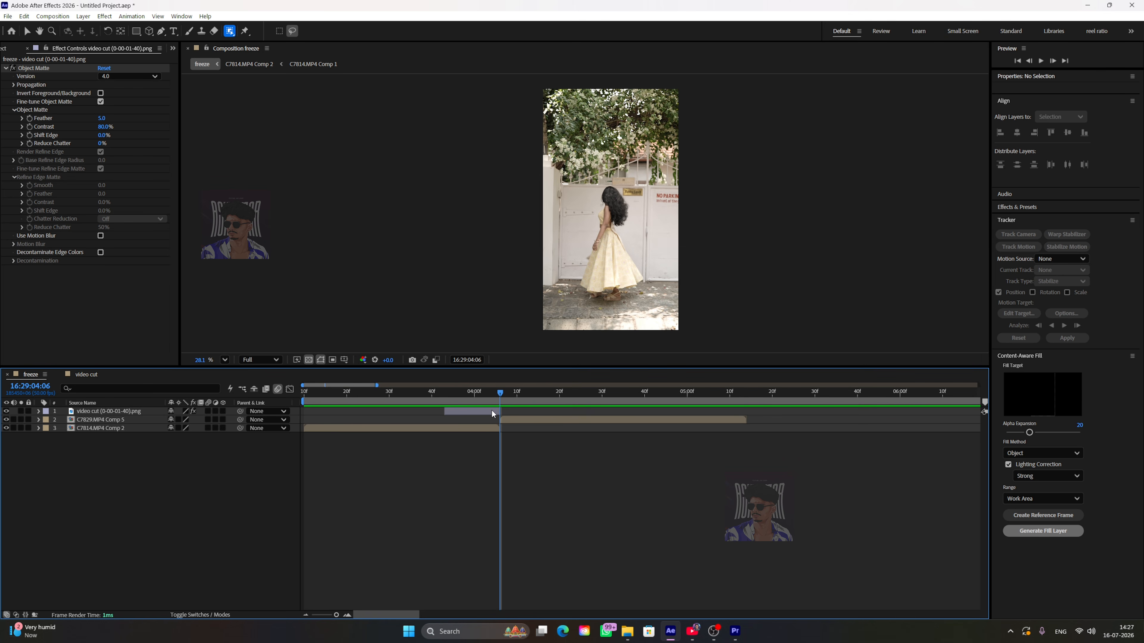
left_click(492, 413)
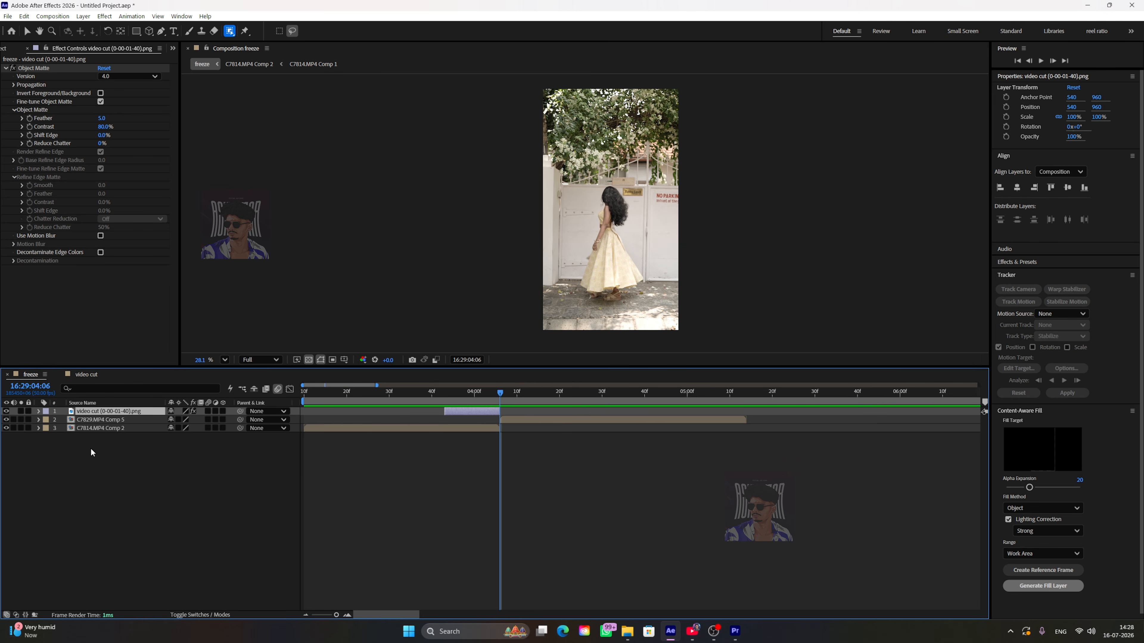
key("s")
left_click(63, 420)
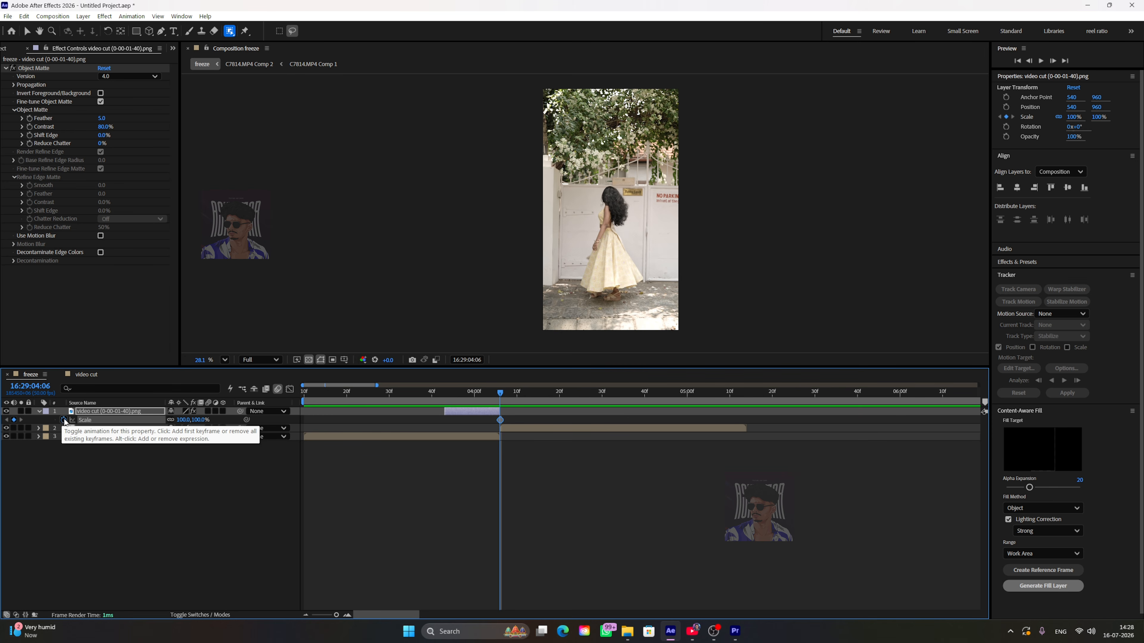
key("p")
left_click(64, 420)
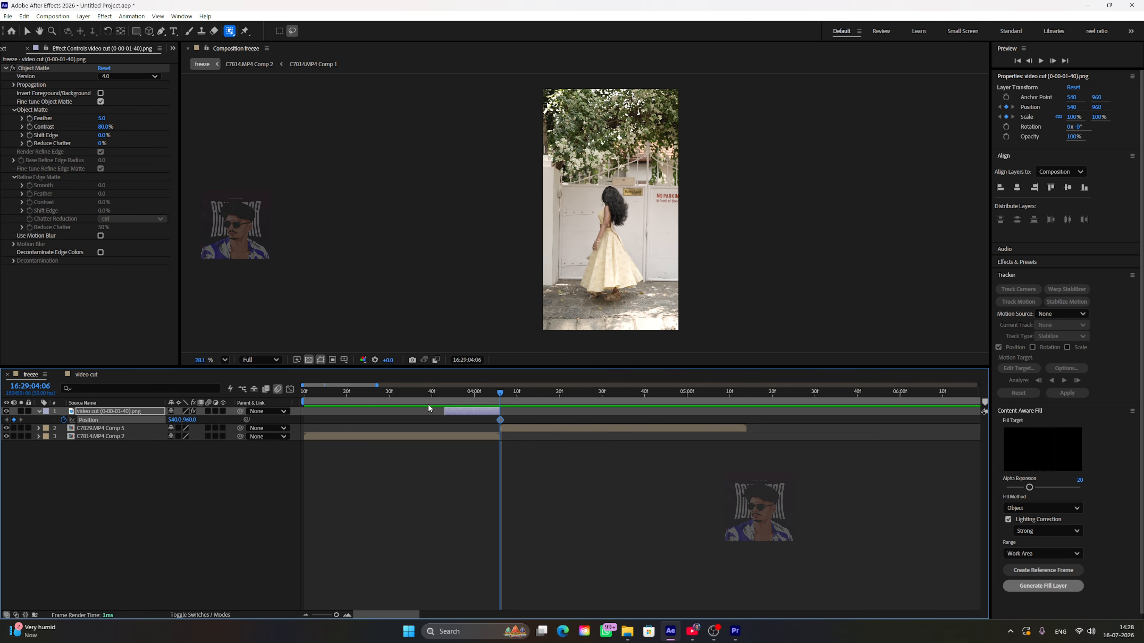
At the still layer's start, 16:29:03:43, keyframe its position at 1536, 1002 and its scale at 283%.
left_click_drag(486, 395, 445, 393)
left_click_drag(192, 420, 561, 400)
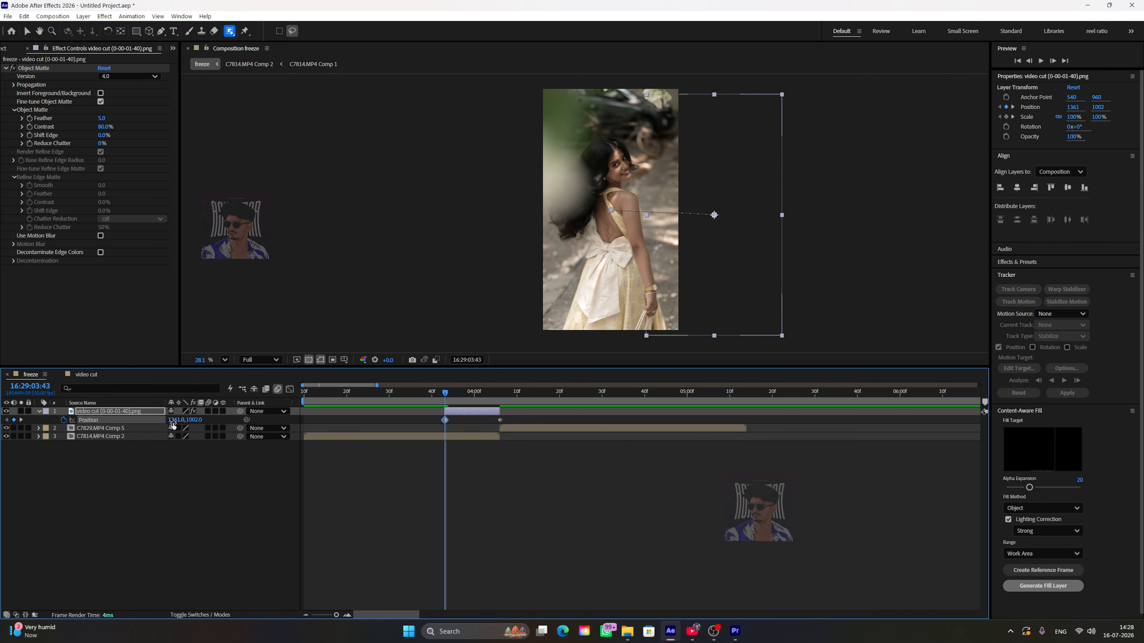
key("s")
left_click_drag(196, 421, 253, 420)
key("p")
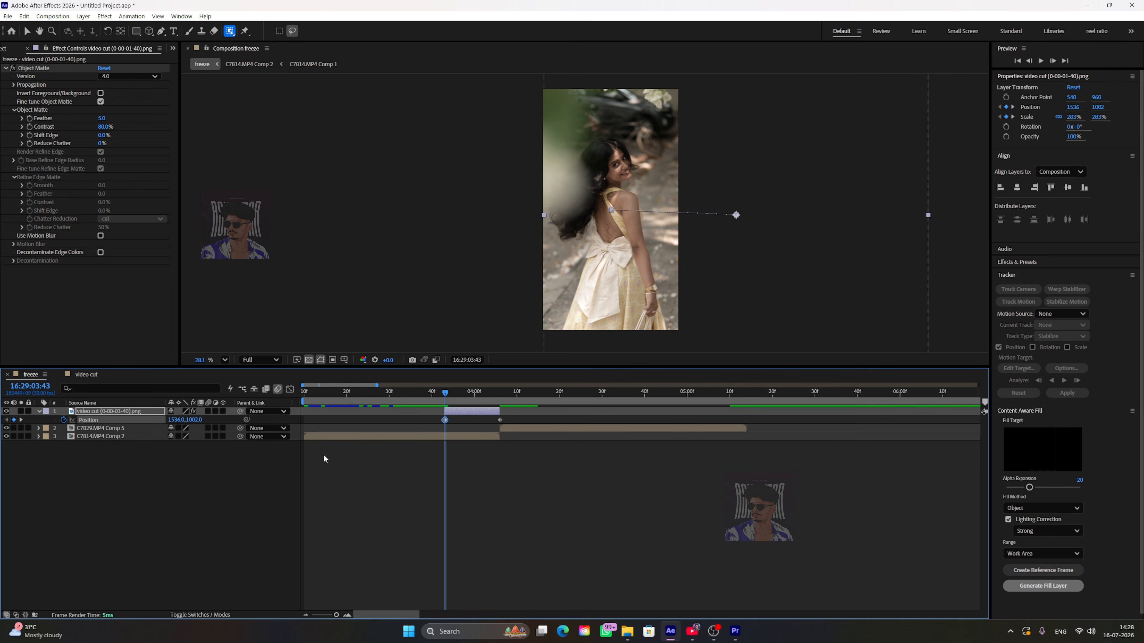
Play back the transition from shortly before the cutout enters to check its animation.
left_click(421, 391)
left_click(473, 460)
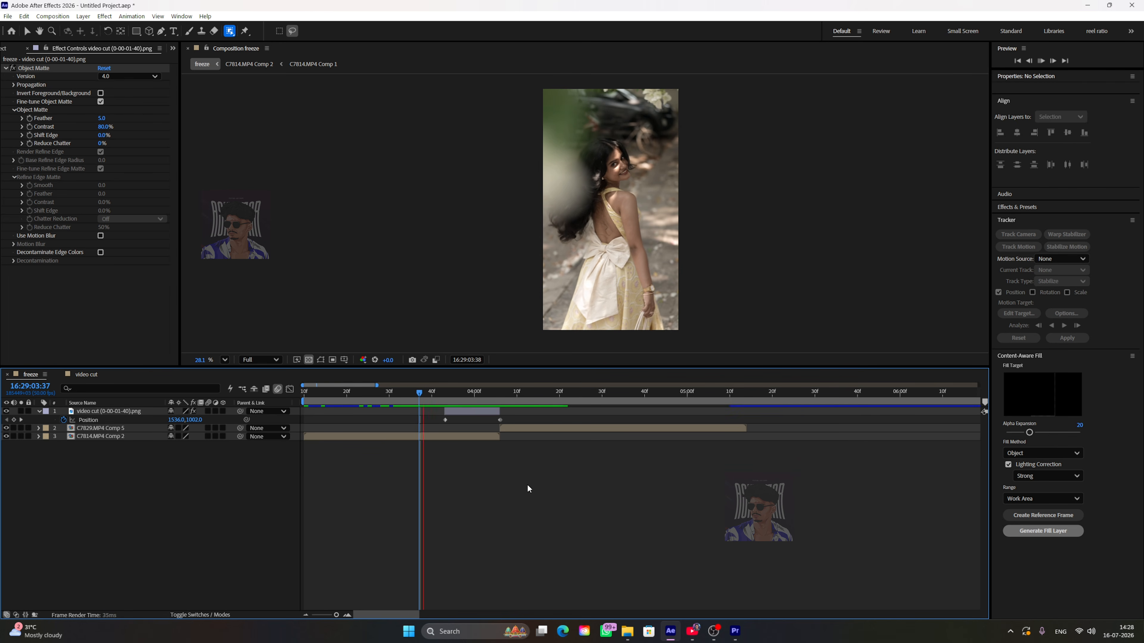
key("space")
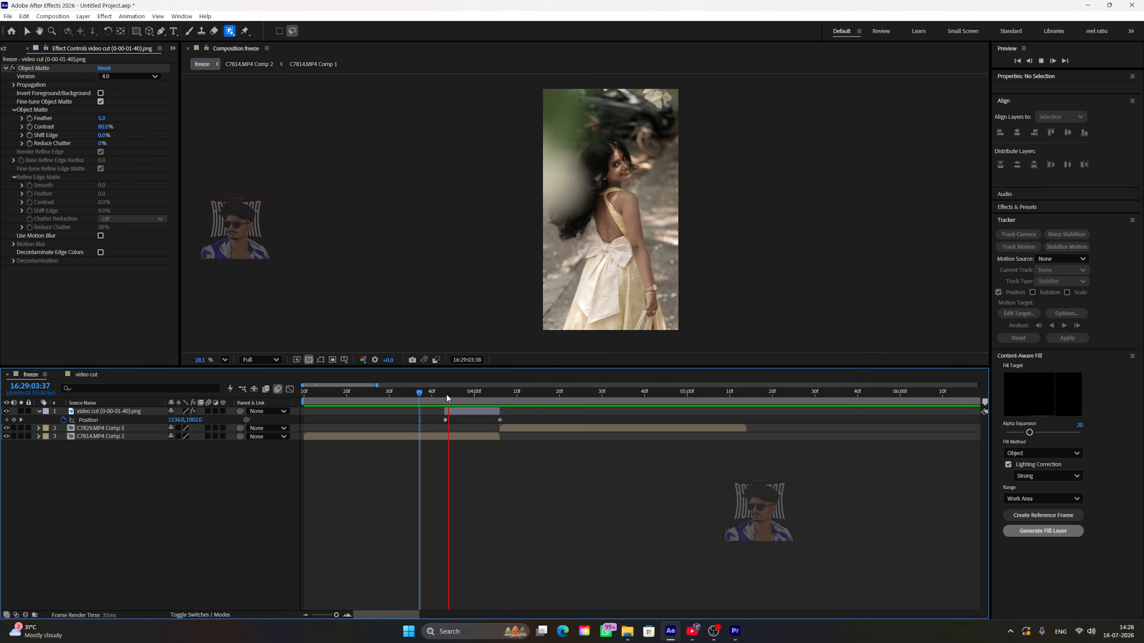
left_click_drag(450, 391, 373, 397)
key("space")
key("space")
key("space")
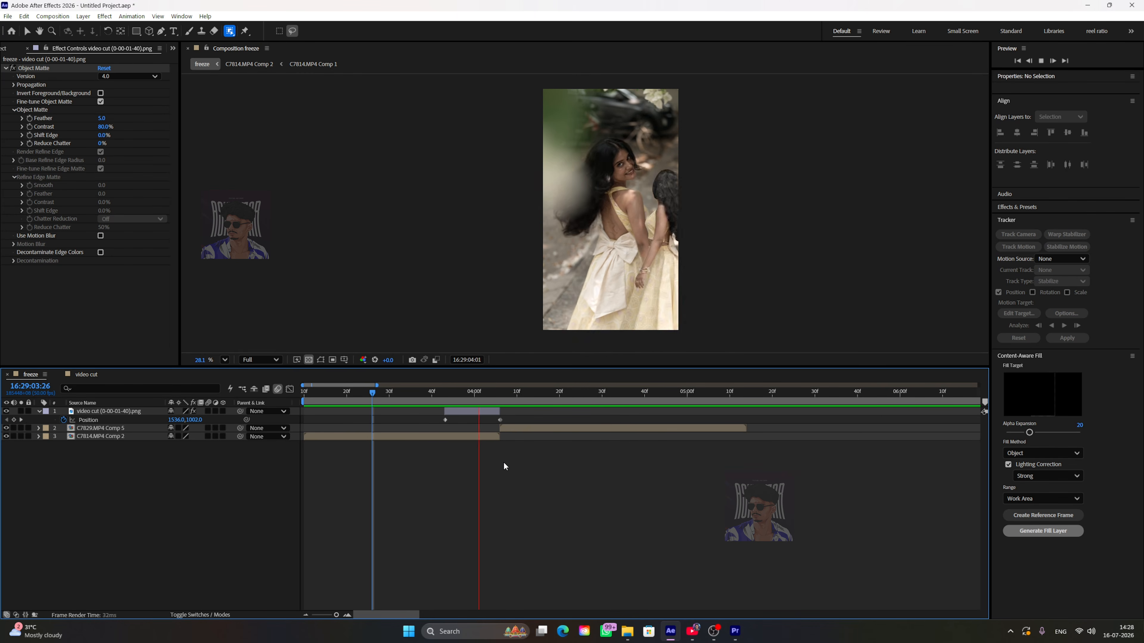
Enable motion blur on the still image layer, video cut (0-00-01-40).png.
left_click_drag(450, 396, 483, 394)
key("space")
key("space")
key("space")
key("space")
left_click(480, 411)
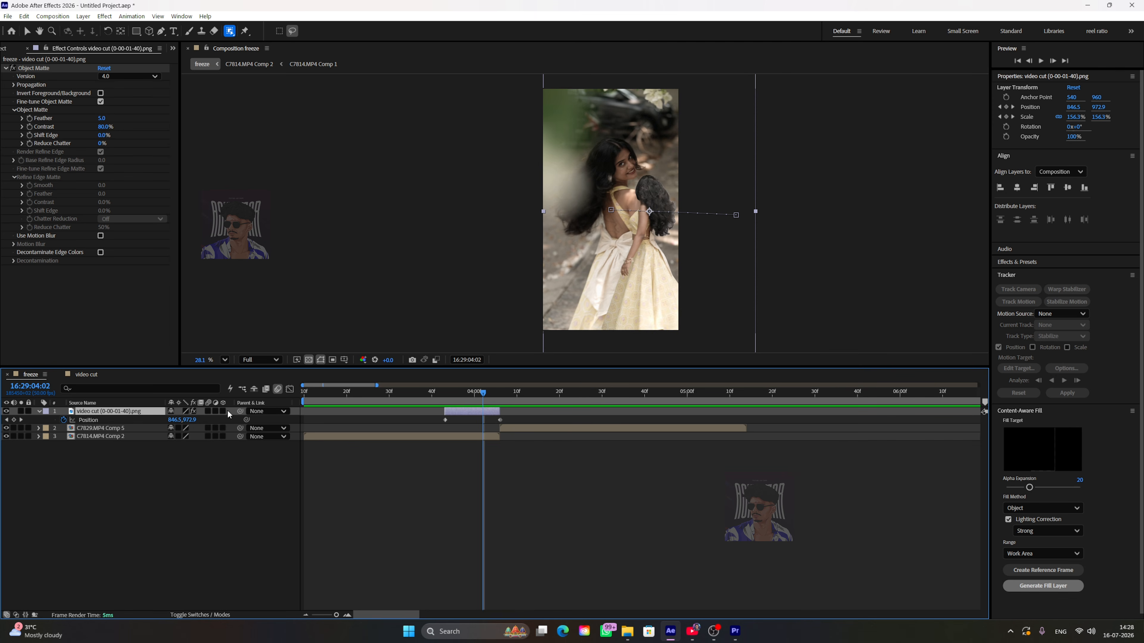
left_click(209, 411)
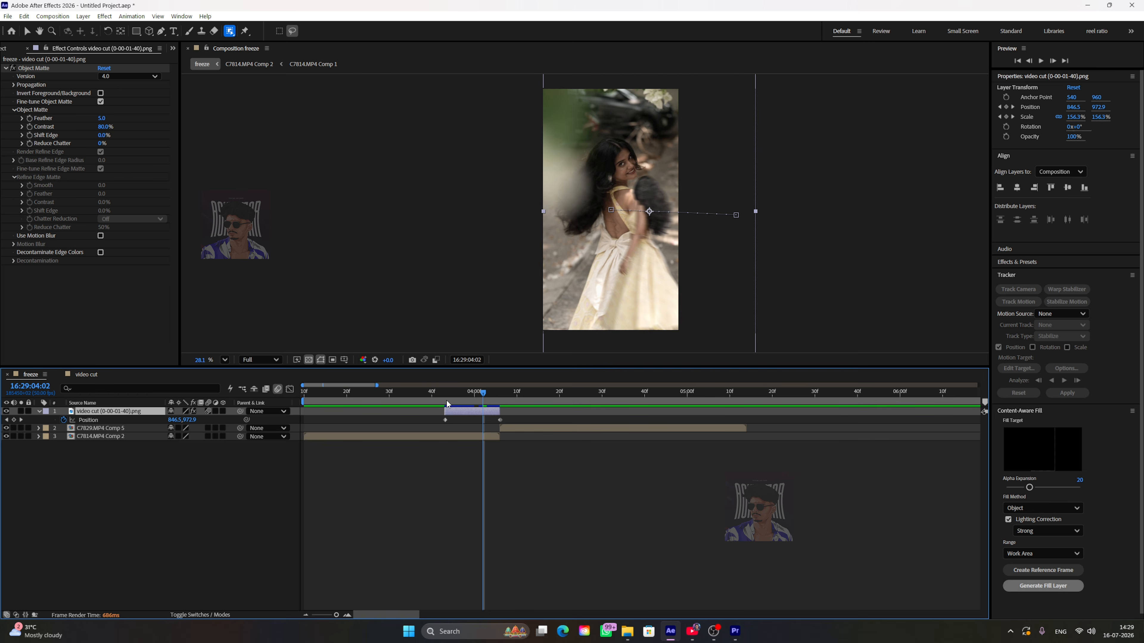
Apply Easy Ease to both Position keyframes of the still image layer and preview the cutout's movement.
left_click_drag(430, 417, 513, 431)
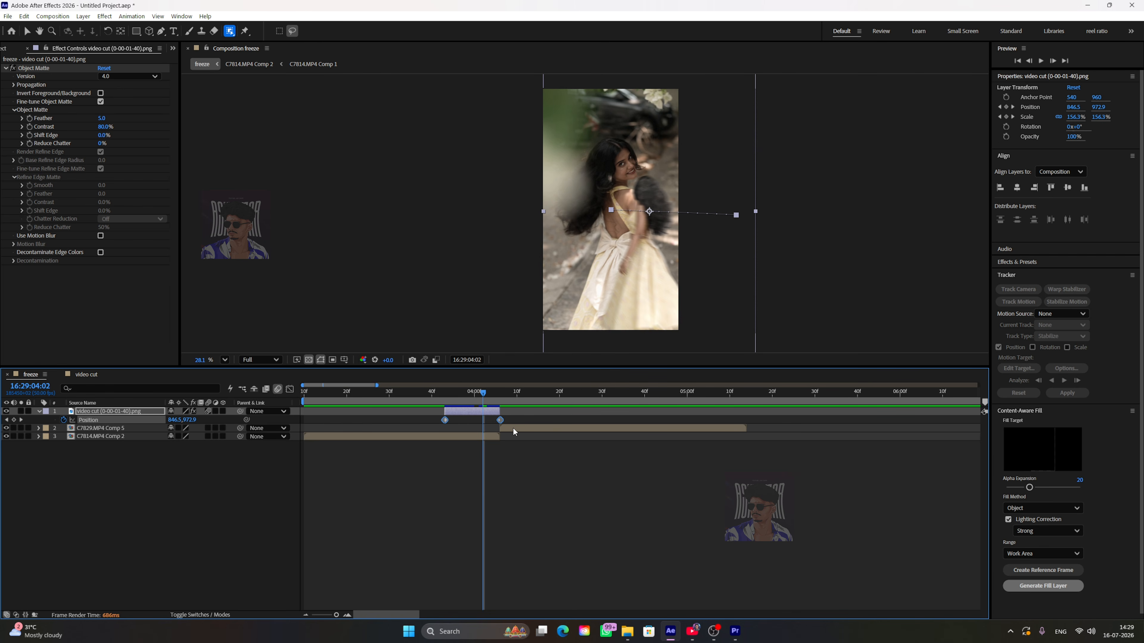
key("F9")
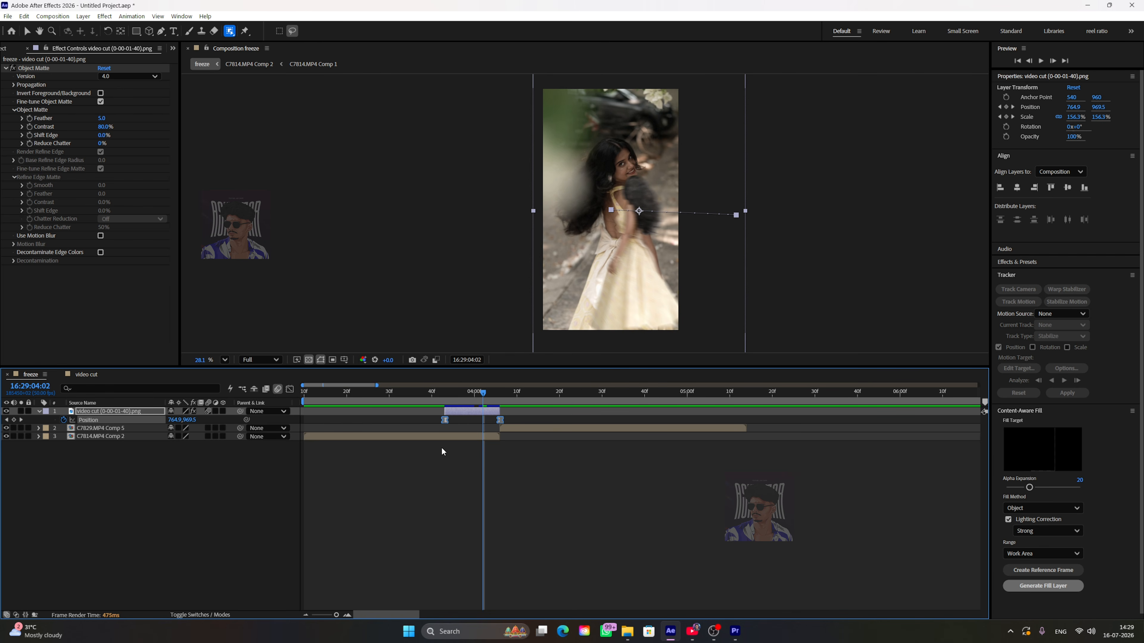
left_click_drag(445, 395, 402, 395)
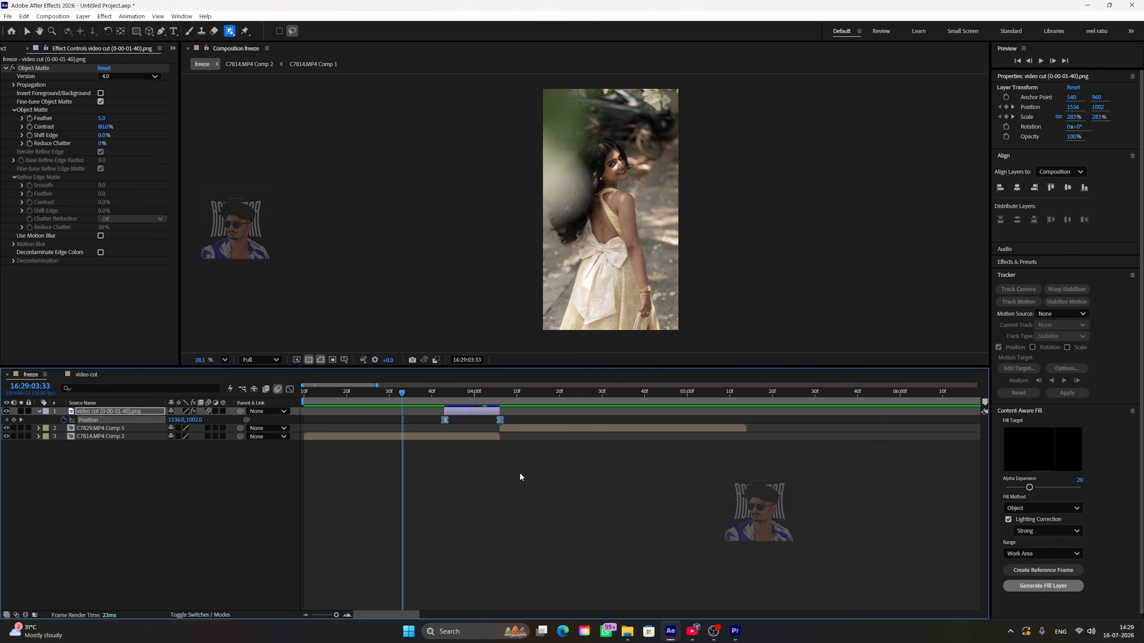
left_click(523, 473)
key("space")
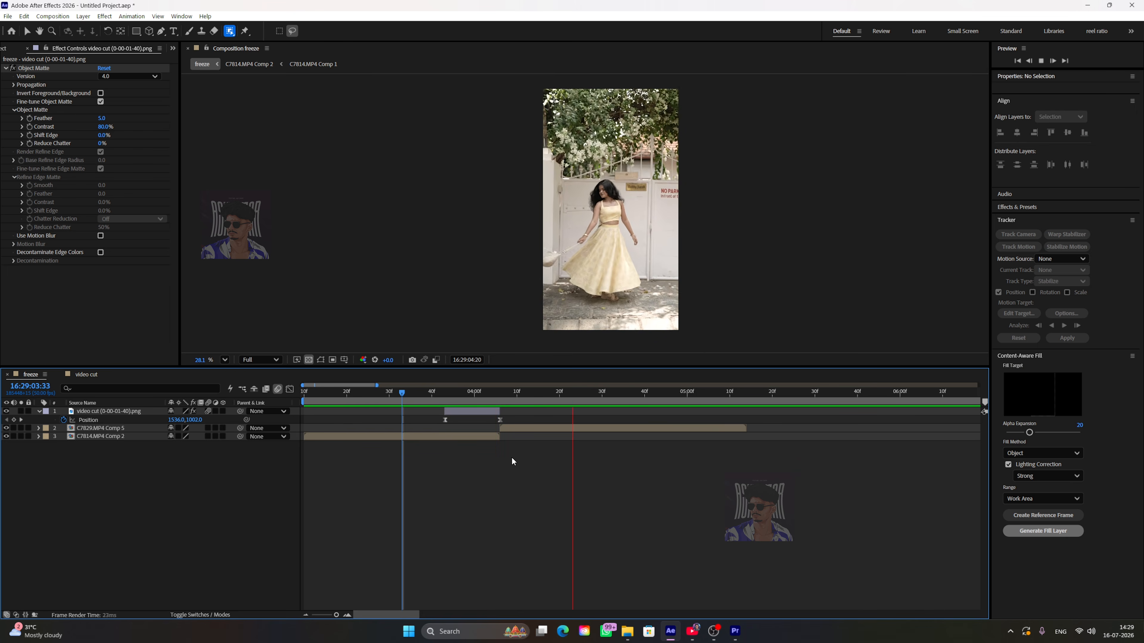
Replay the transition repeatedly from shortly before the cutout enters to judge the eased movement.
left_click(406, 395)
key("space")
key("space")
left_click(423, 392)
key("space")
key("space")
left_click(435, 392)
key("space")
key("space")
In the Graph Editor, reshape the still layer's Position speed curve to peak sharply just after its start and slow gradually towards the cut.
left_click_drag(427, 418, 499, 425)
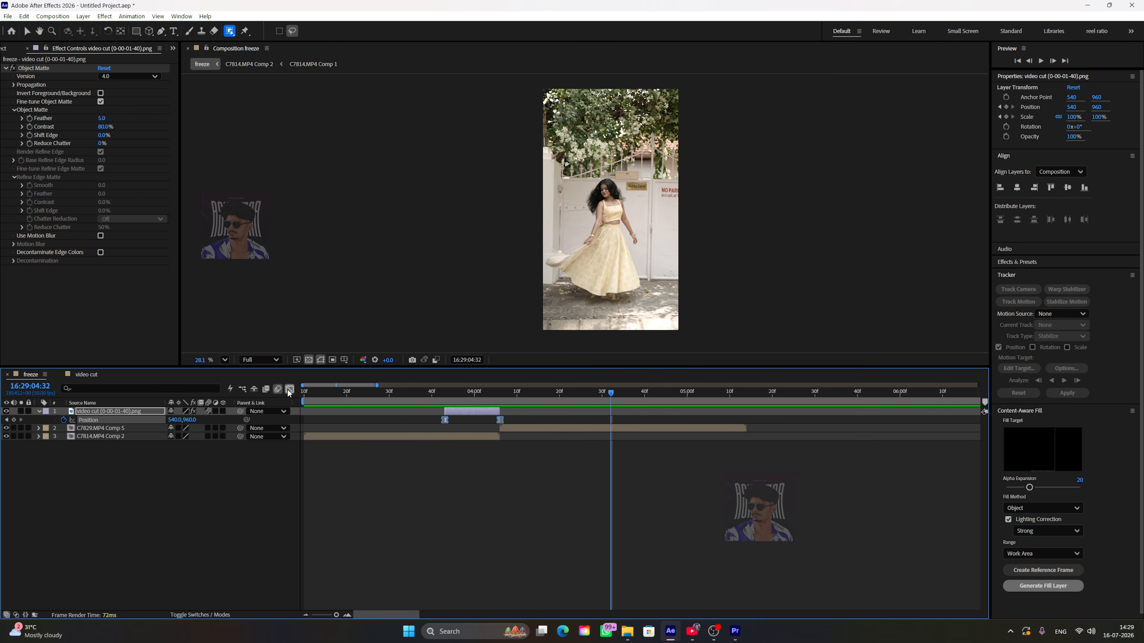
left_click(289, 389)
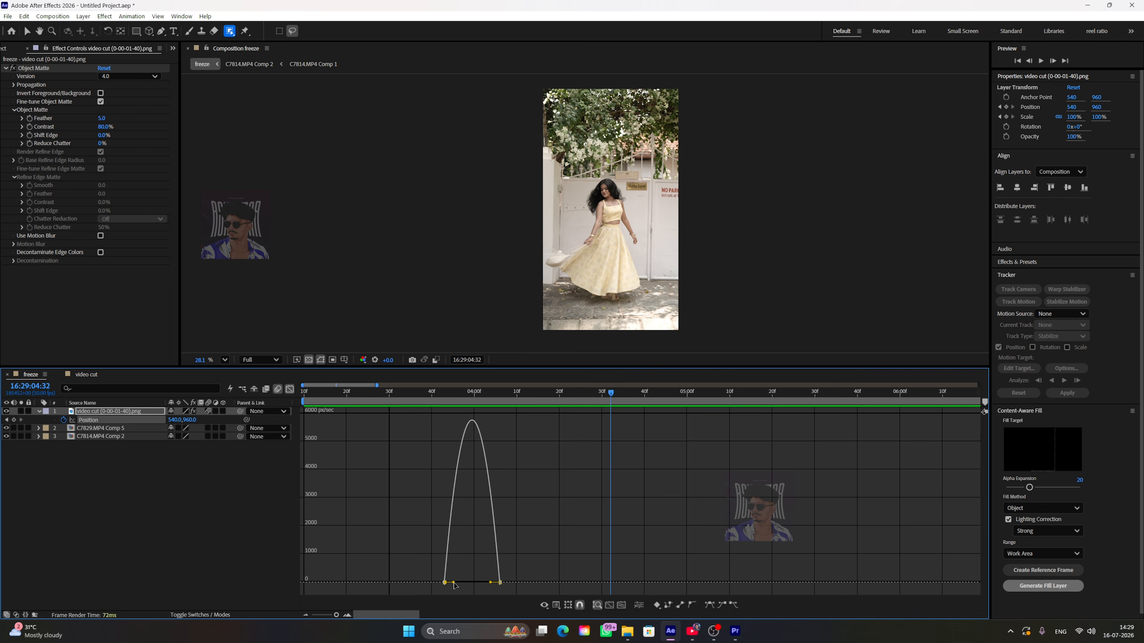
mouse_move(455, 584)
left_mouse_down()
mouse_move(445, 584)
mouse_move(503, 585)
mouse_move(469, 585)
left_mouse_up()
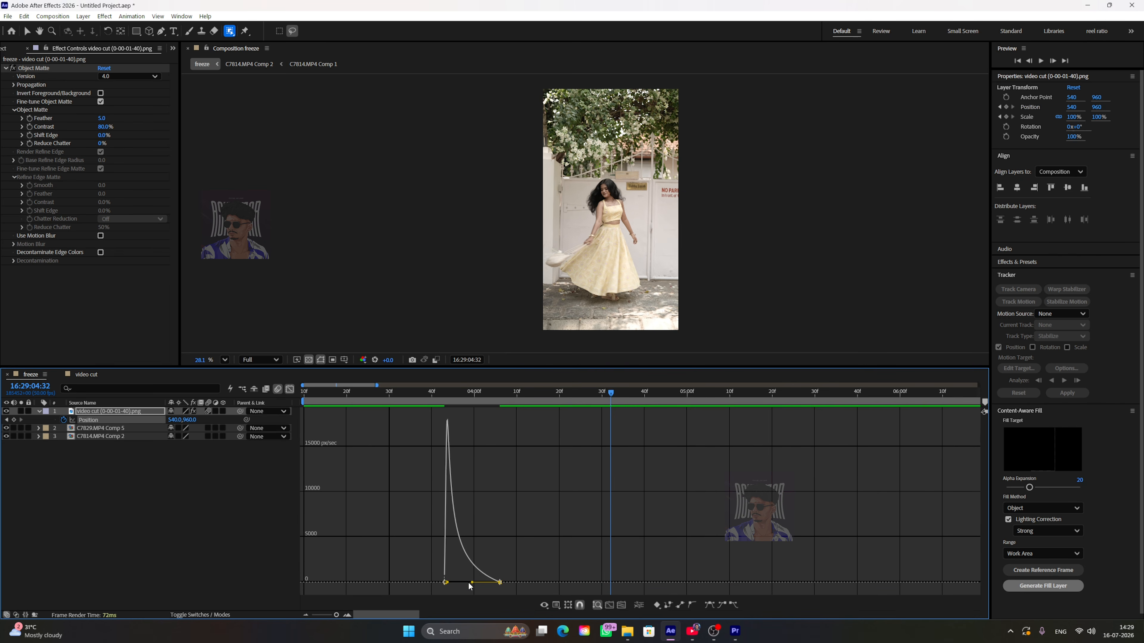
left_click_drag(448, 584, 451, 584)
Play back the transition with the reshaped speed curve, closing the Graph Editor to check the cutout's entrance in the layer view.
left_click(431, 392)
key("space")
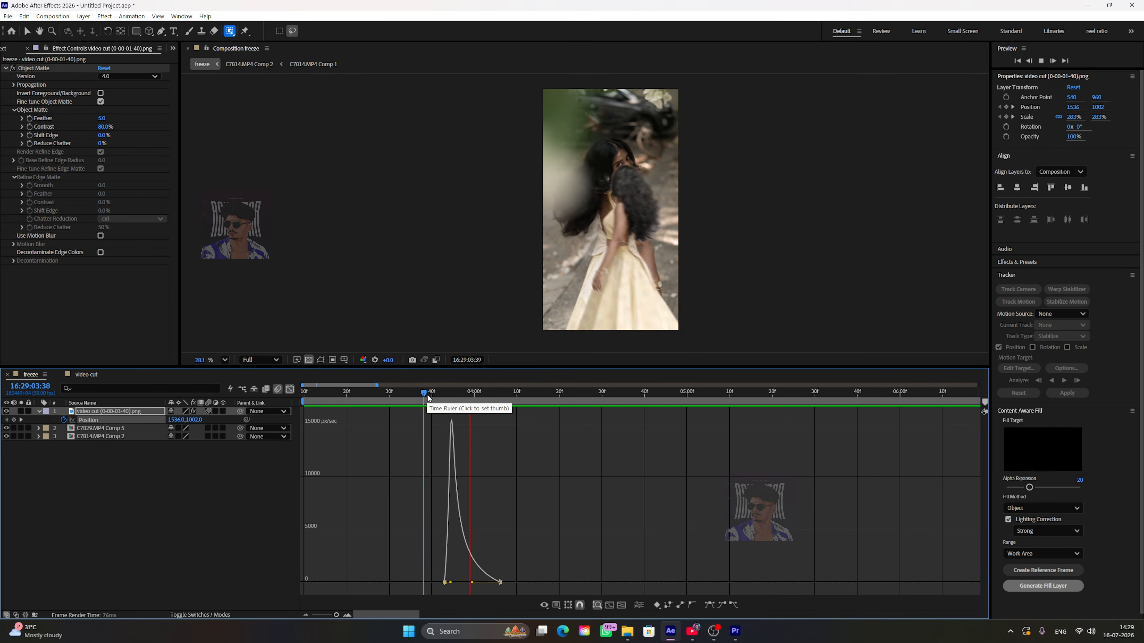
left_click(289, 389)
left_click(388, 485)
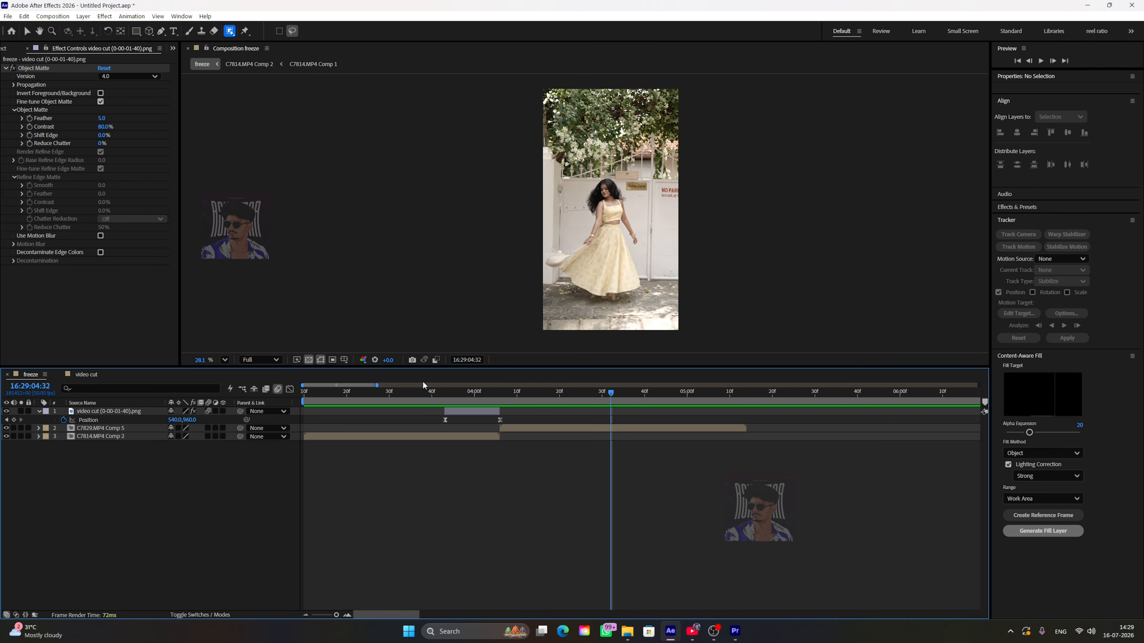
left_click(424, 393)
key("space")
key("space")
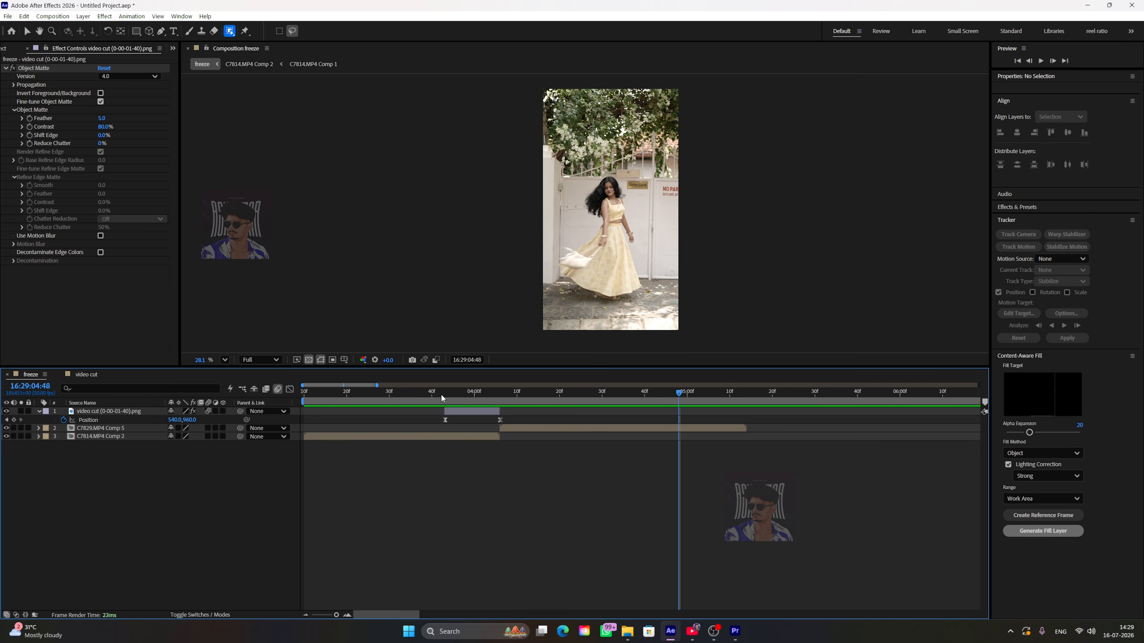
key("space")
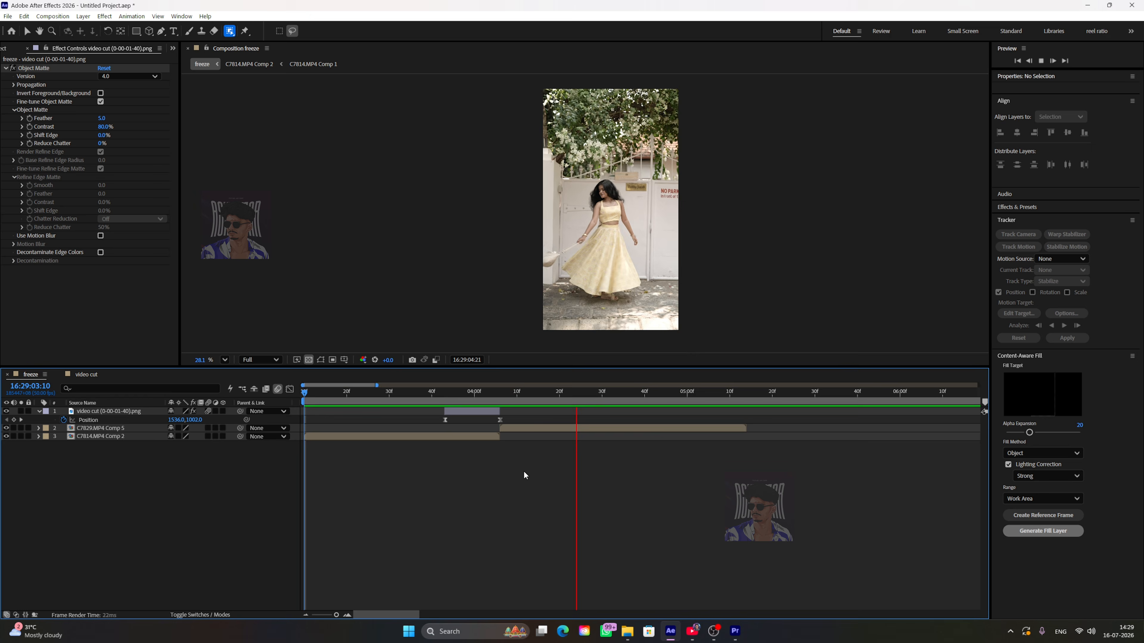
left_click_drag(470, 392, 424, 394)
key("space")
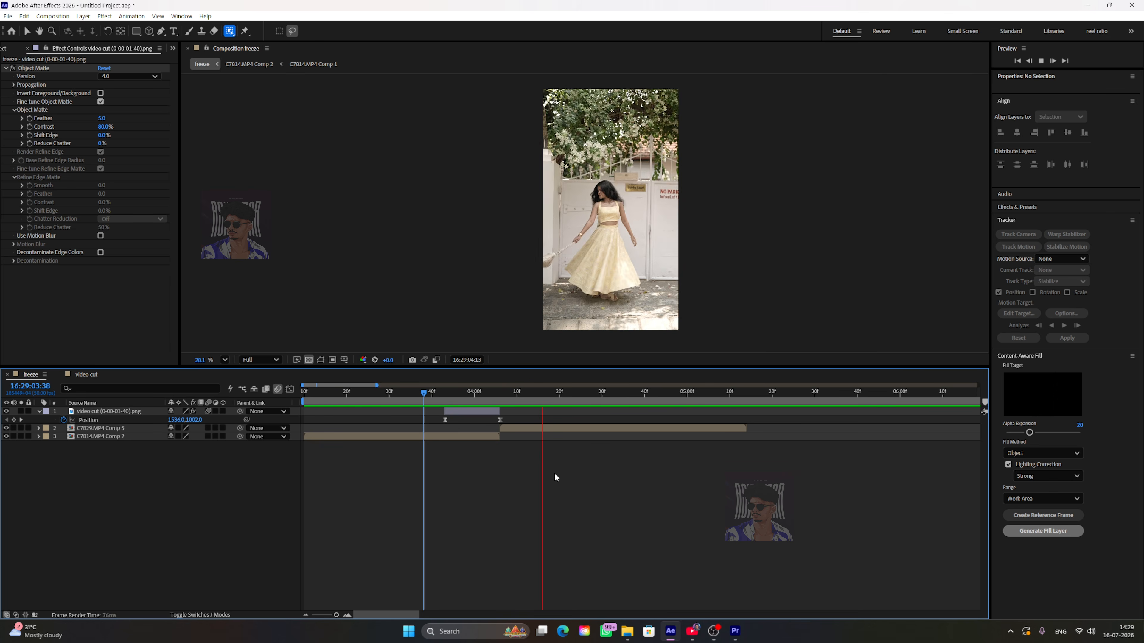
At the cut, 16:29:04:06, select the C7829.MP4 Comp 5 layer and open the JerryFlow V2 extension beside the preview.
mouse_move(501, 396)
left_mouse_down()
mouse_move(639, 395)
mouse_move(519, 396)
mouse_move(510, 409)
left_mouse_up()
left_click(512, 427)
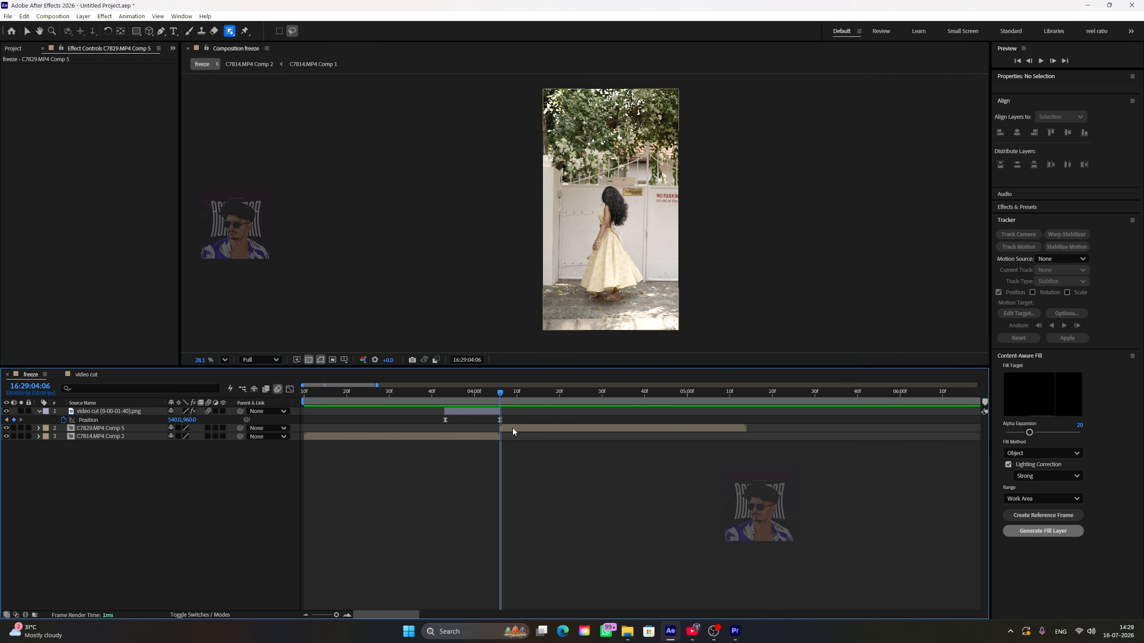
left_click(178, 16)
mouse_move(343, 51)
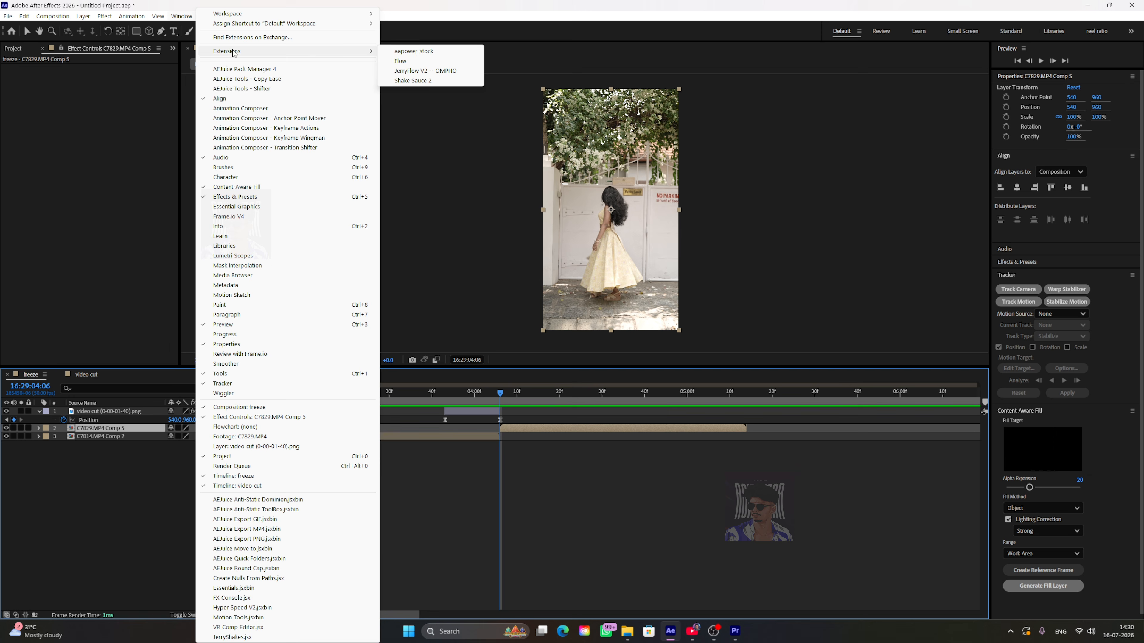
left_click(423, 74)
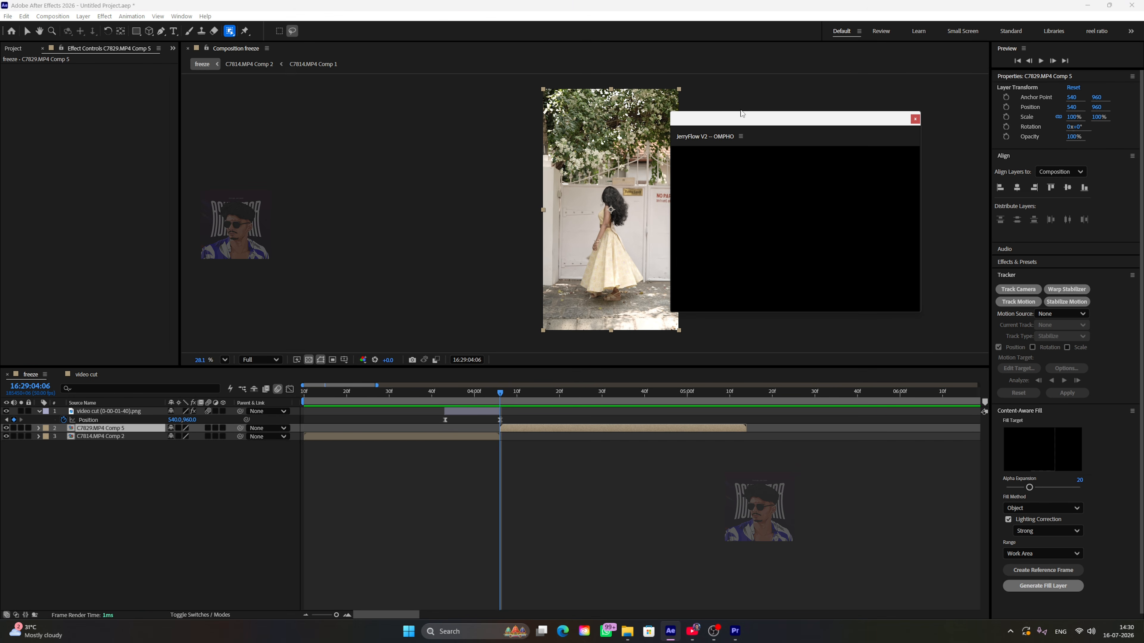
left_click_drag(719, 110, 262, 124)
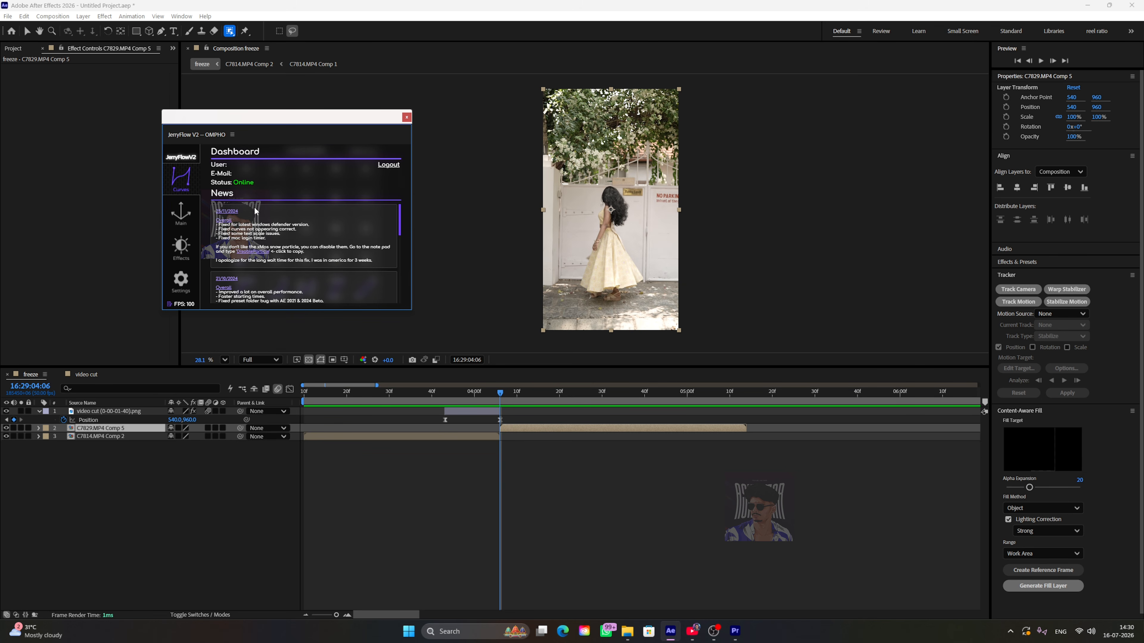
Add JerryFlow's Basic shake preset with its flash at the cut and preview the result.
left_click(190, 251)
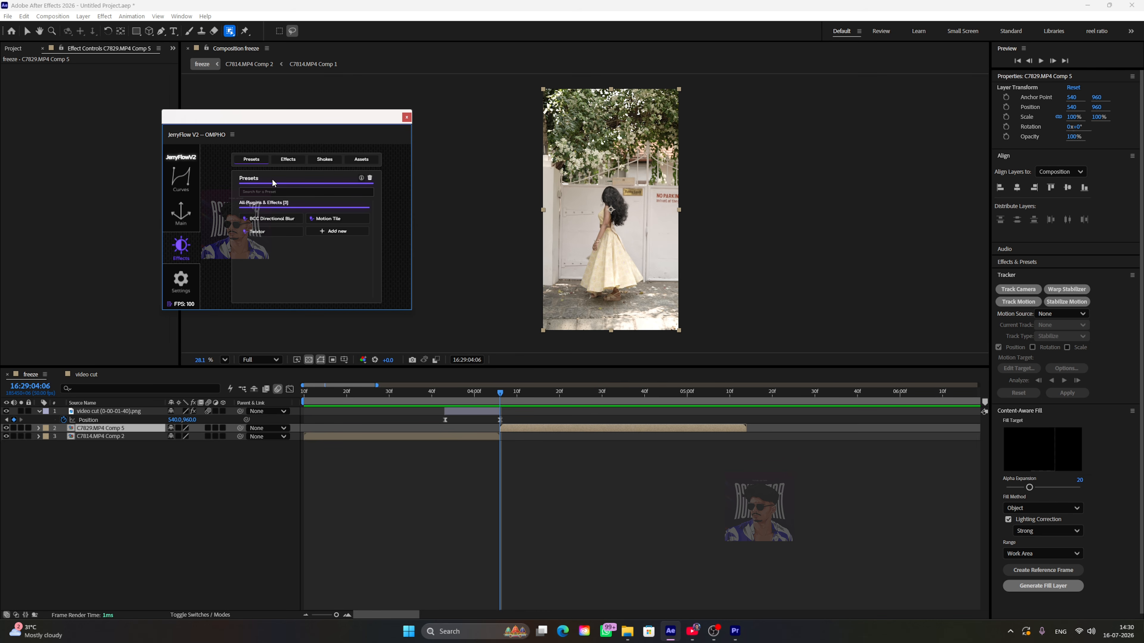
left_click(316, 161)
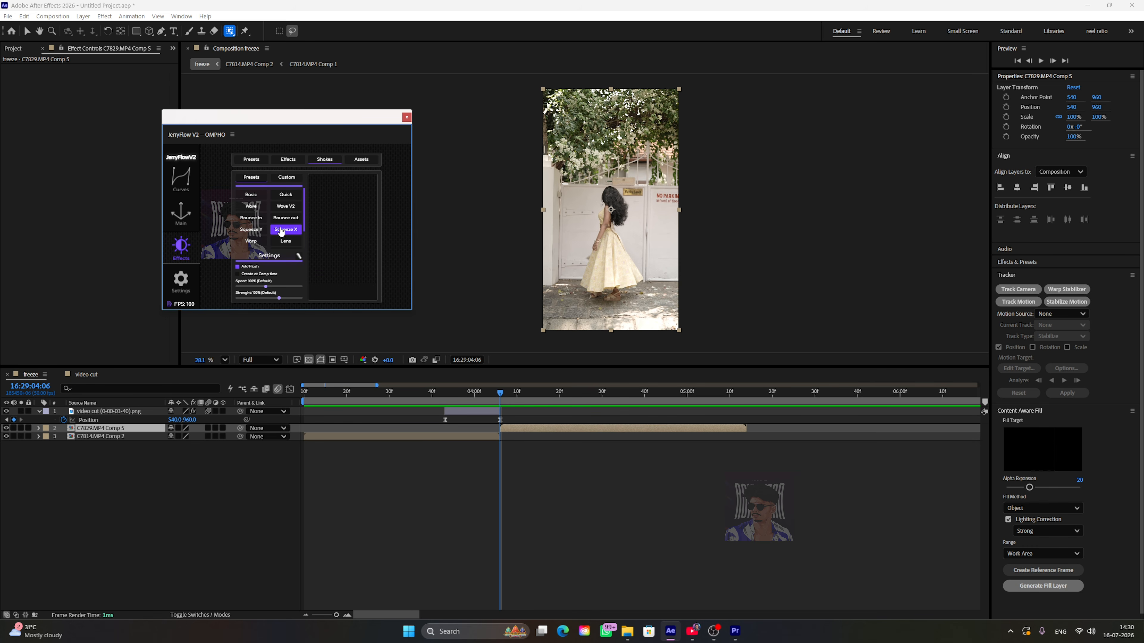
left_click(255, 197)
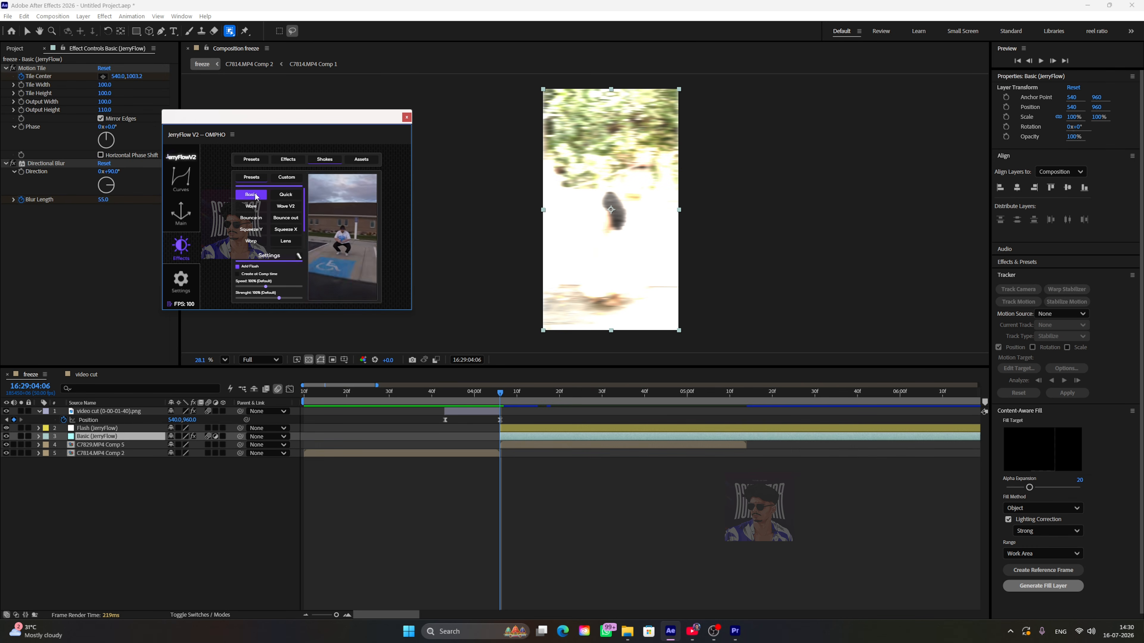
left_click_drag(414, 391, 388, 393)
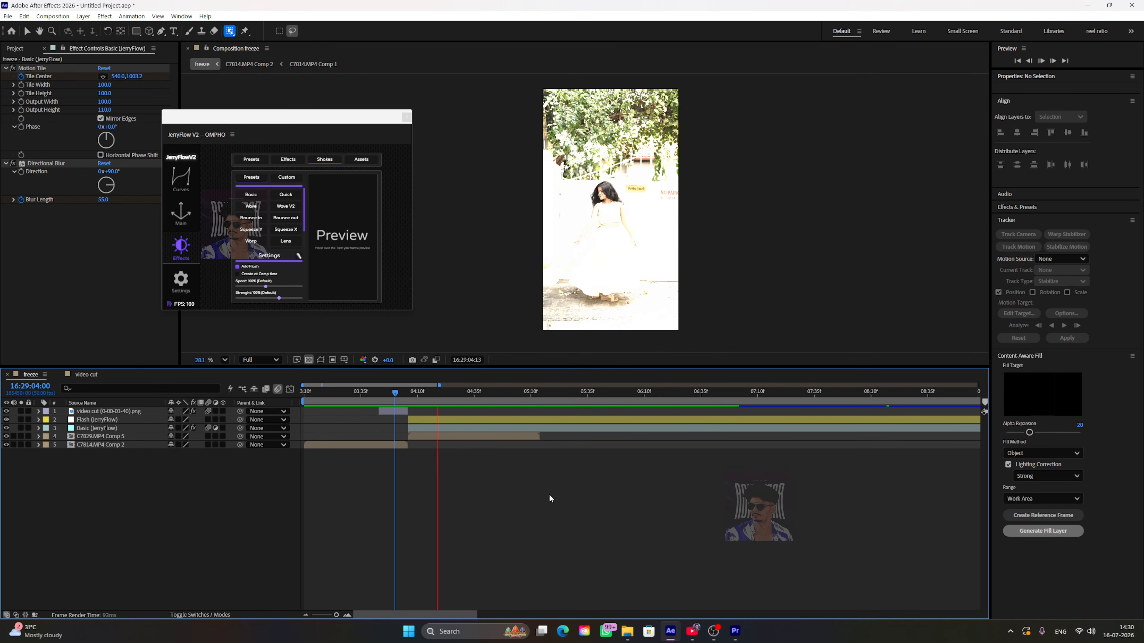
key("space")
key("space")
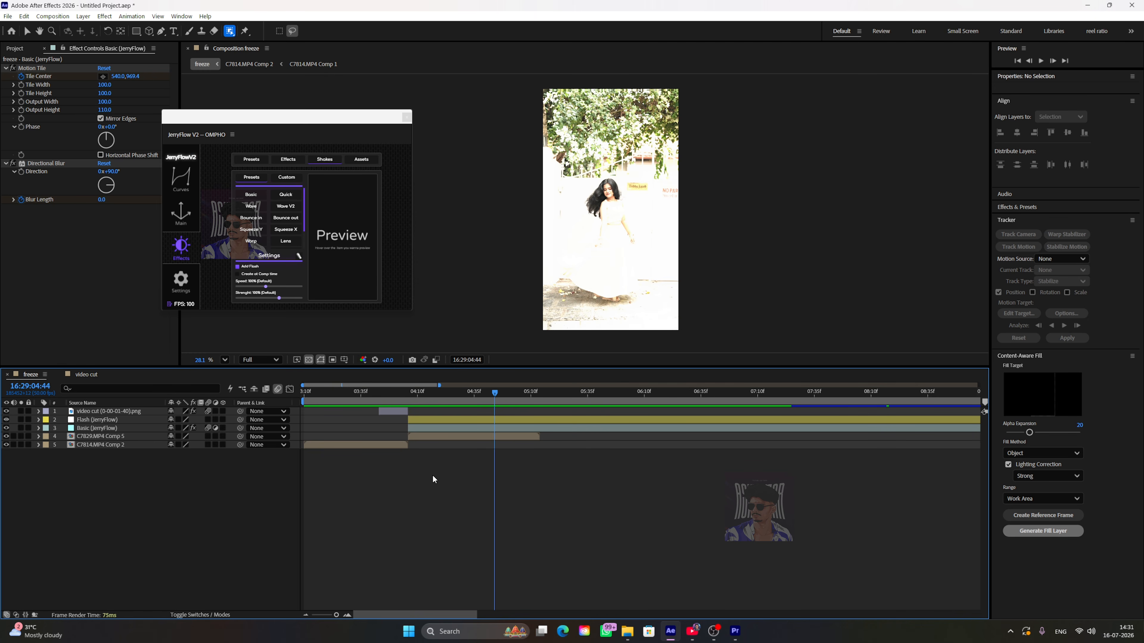
Keyframe the Flash (JerryFlow) layer's opacity to 0% at 16:29:04:15 and preview the flash fading out after the cut.
left_click(425, 419)
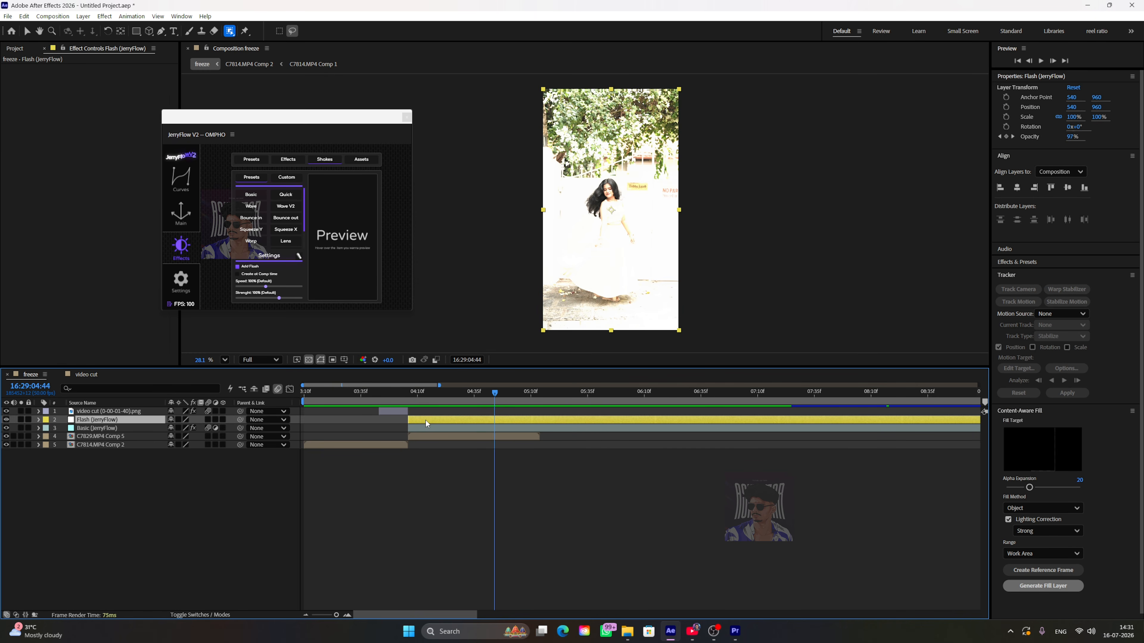
key("t")
scroll(498, 519, "down", 4)
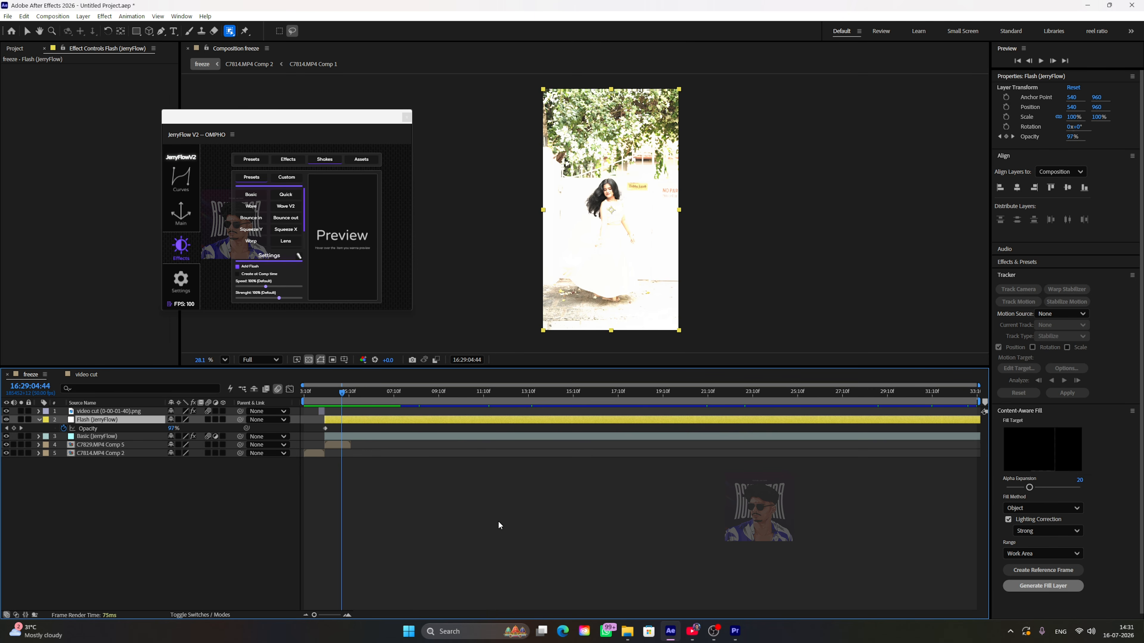
left_click_drag(340, 394, 330, 398)
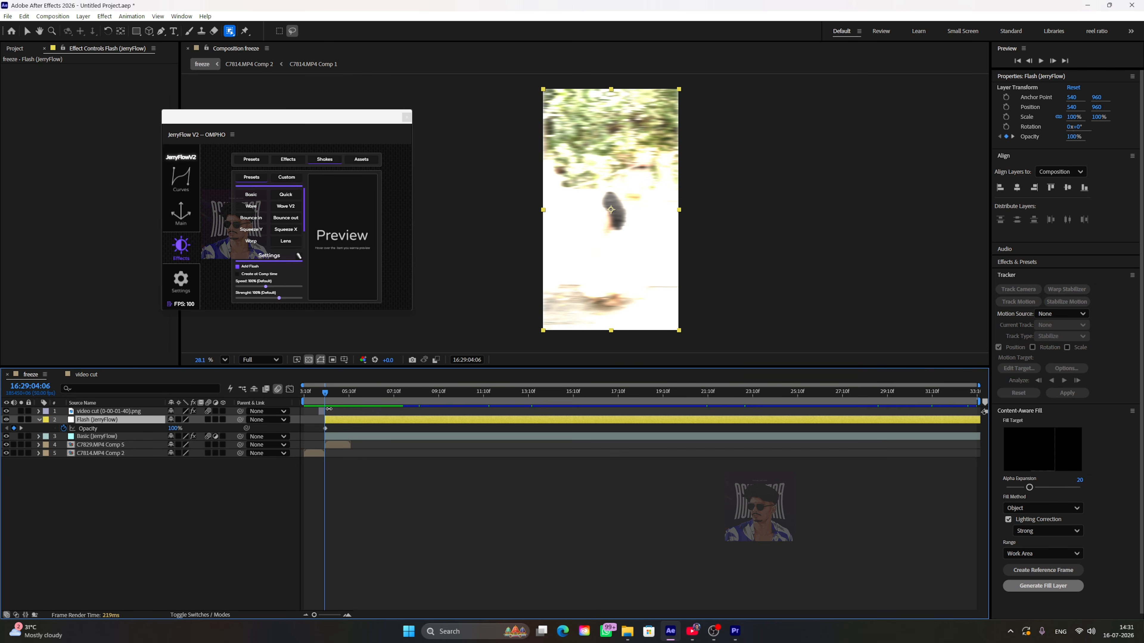
left_click(328, 398)
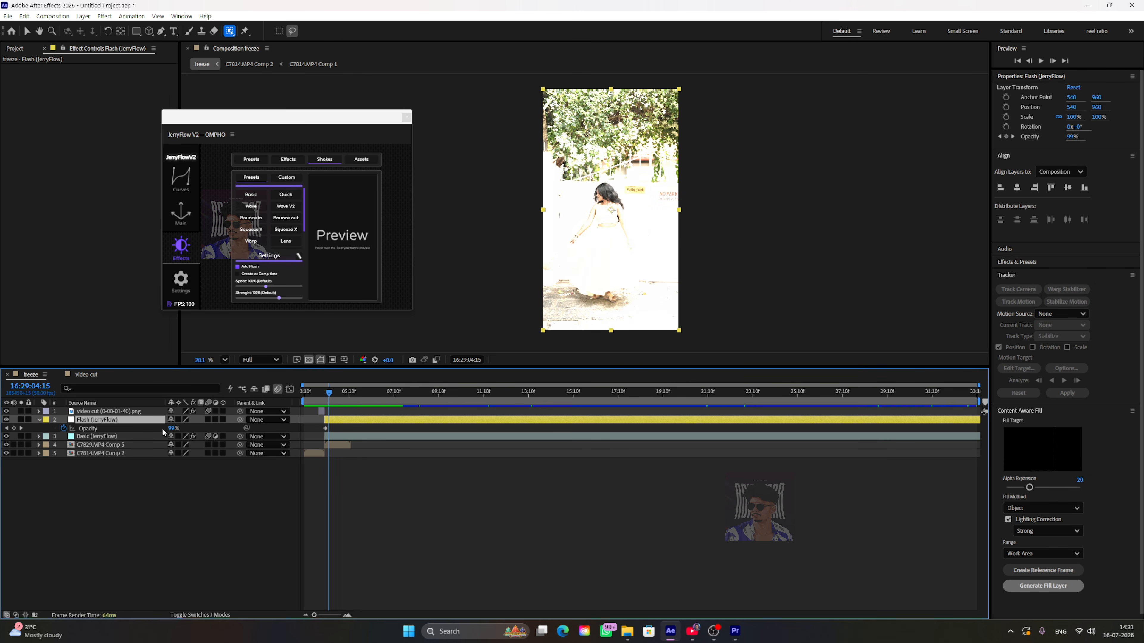
left_click_drag(170, 430, 3, 429)
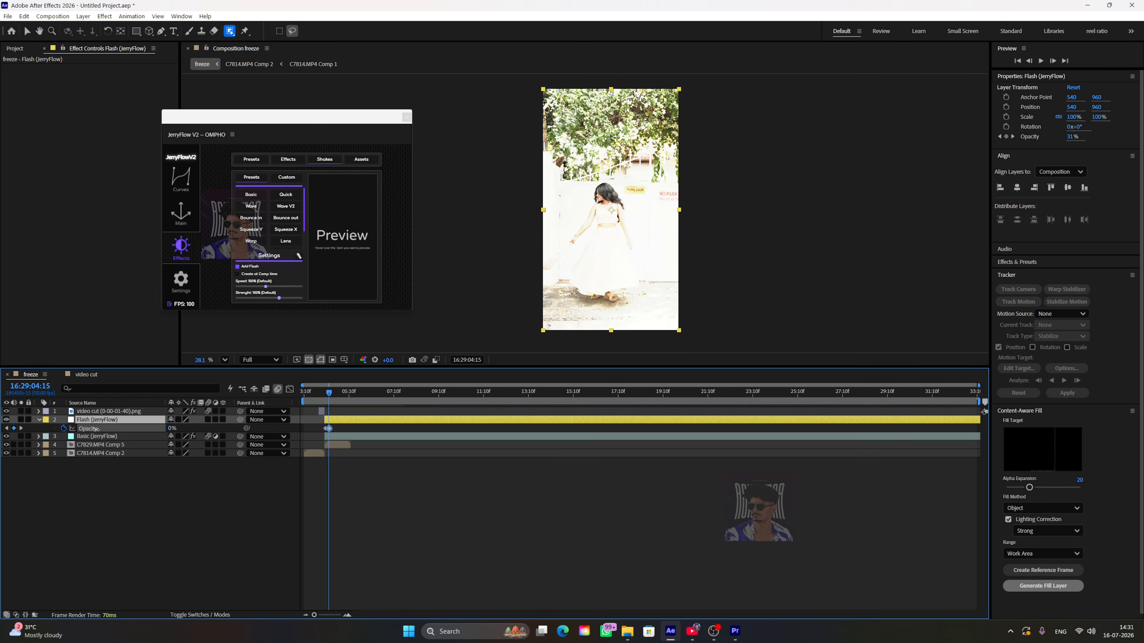
left_click(320, 500)
key("space")
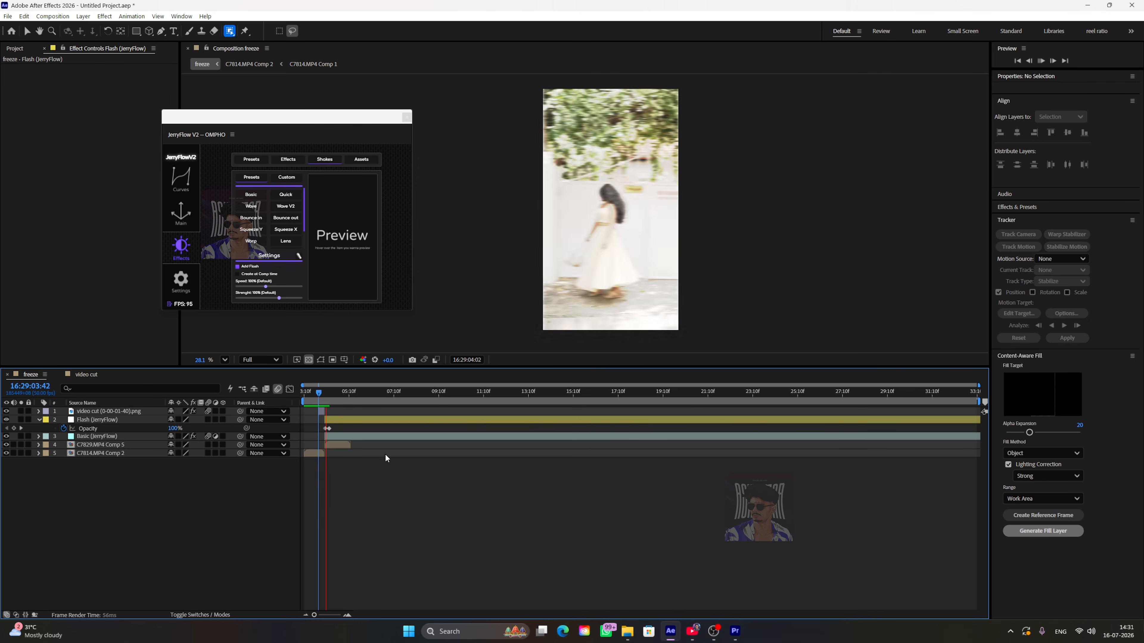
scroll(384, 462, "up", 2)
key("space")
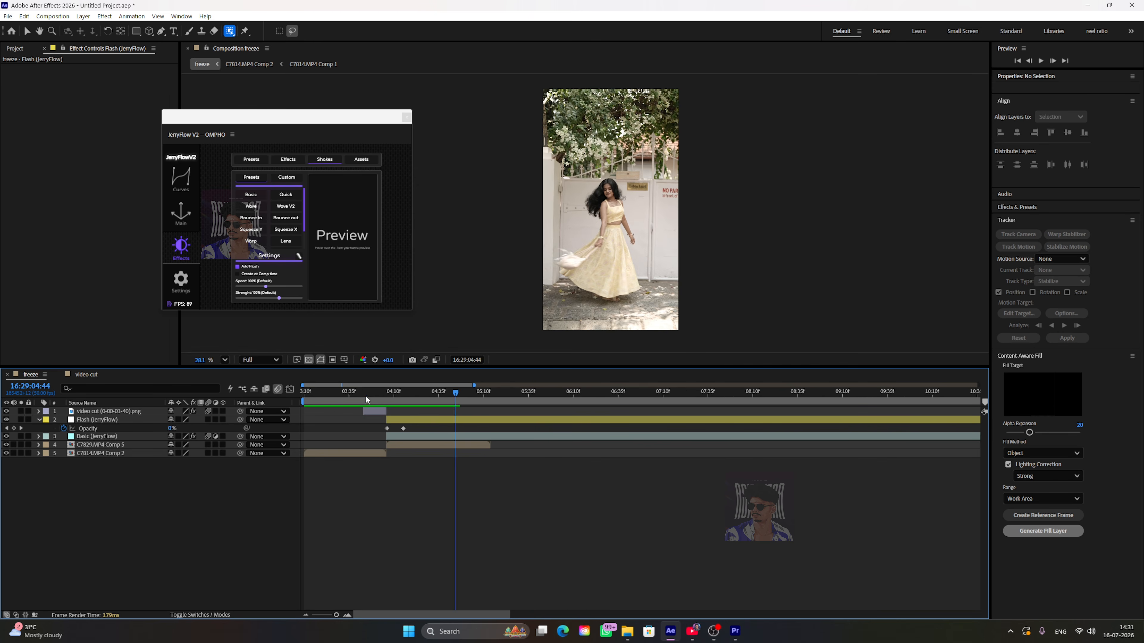
left_click(355, 392)
key("space")
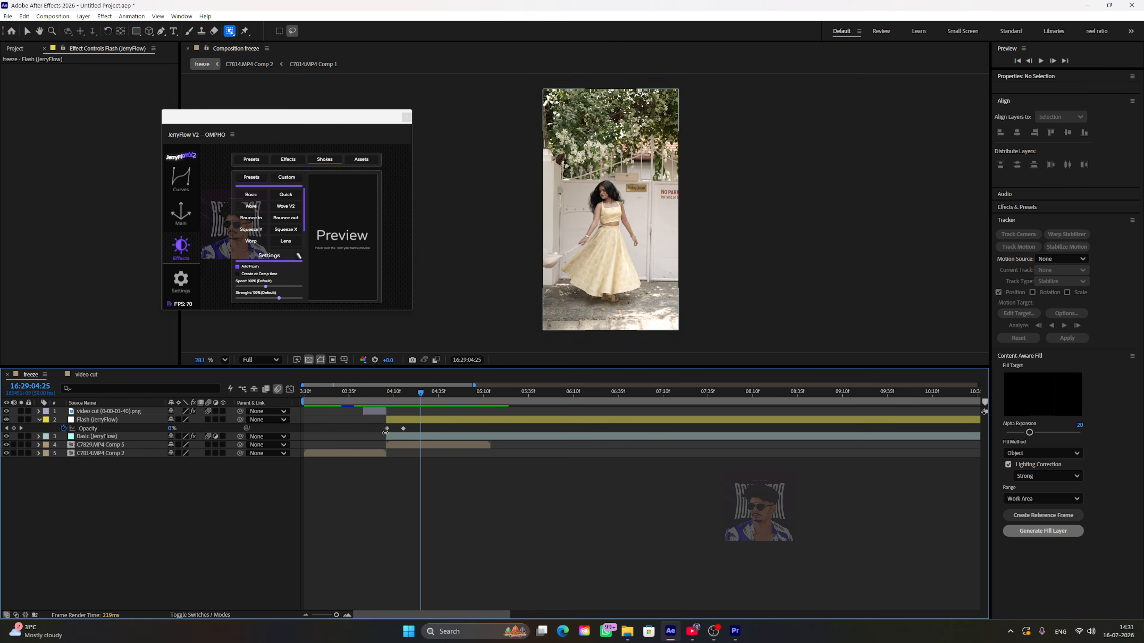
Apply Easy Ease to the Flash layer's two Opacity keyframes and play back the composition.
left_click_drag(382, 426, 415, 429)
left_click(432, 454)
left_click(388, 393)
key("Home")
key("space")
key("space")
Replay the finished transition several times from before the cut to examine the cutout, shake and flash together.
left_click_drag(400, 392, 370, 398)
key("space")
key("space")
key("space")
left_click_drag(382, 392, 339, 396)
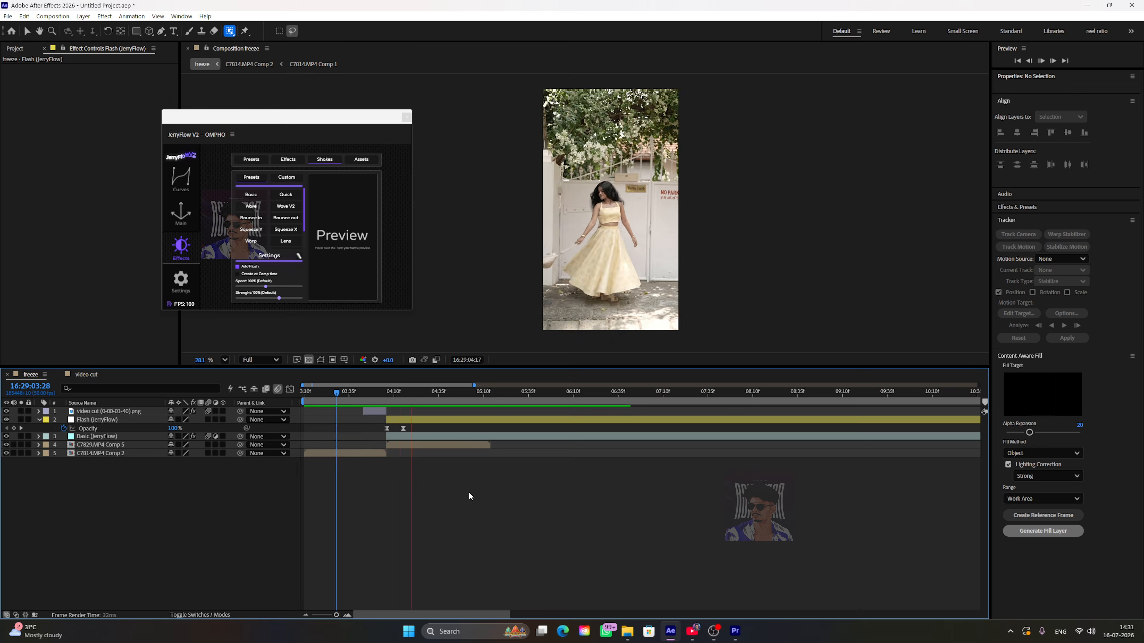
key("space")
left_click_drag(398, 395, 366, 397)
key("space")
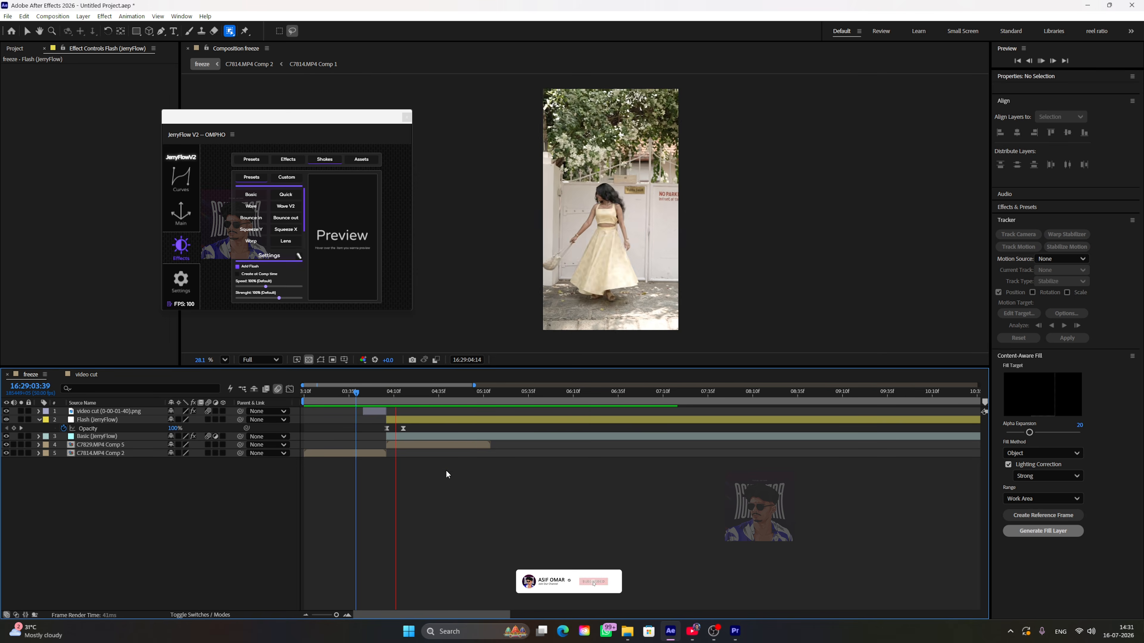
left_click_drag(392, 392, 354, 393)
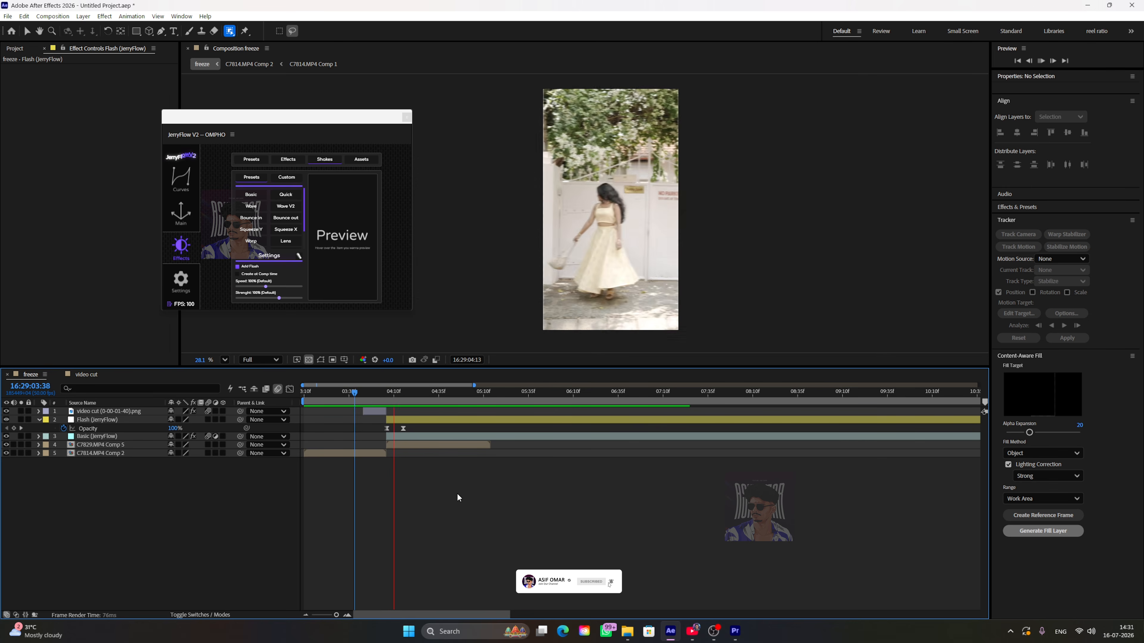
key("space")
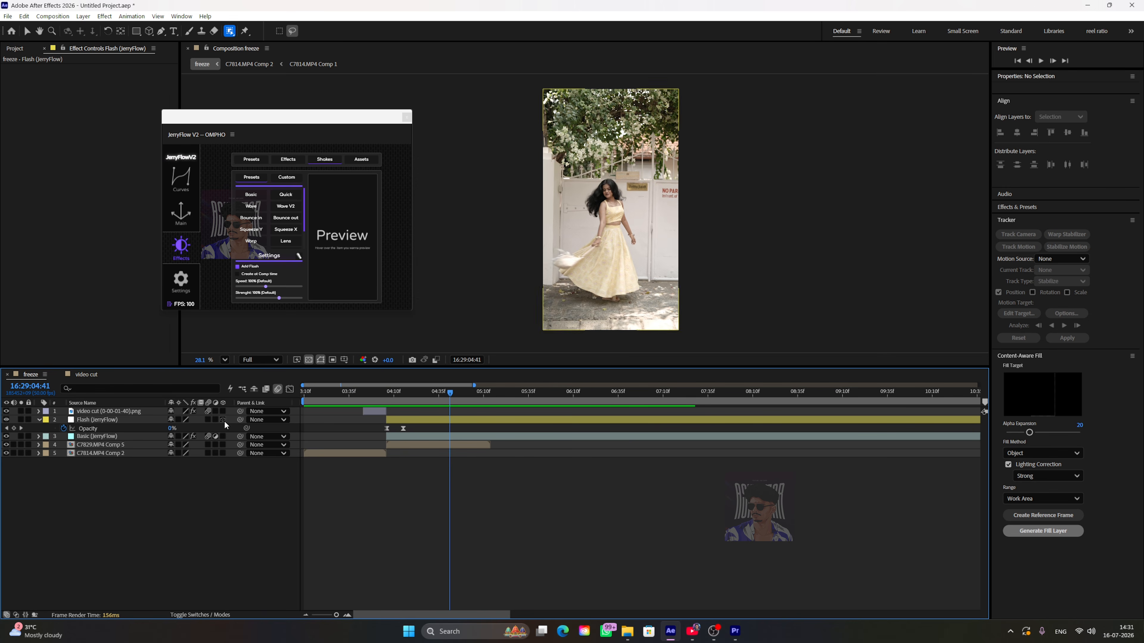
Open the video cut composition and shift the C7829.MP4 Comp 5 clip to start exactly where the C7814.MP4 Comp 2 clip ends.
left_click(90, 376)
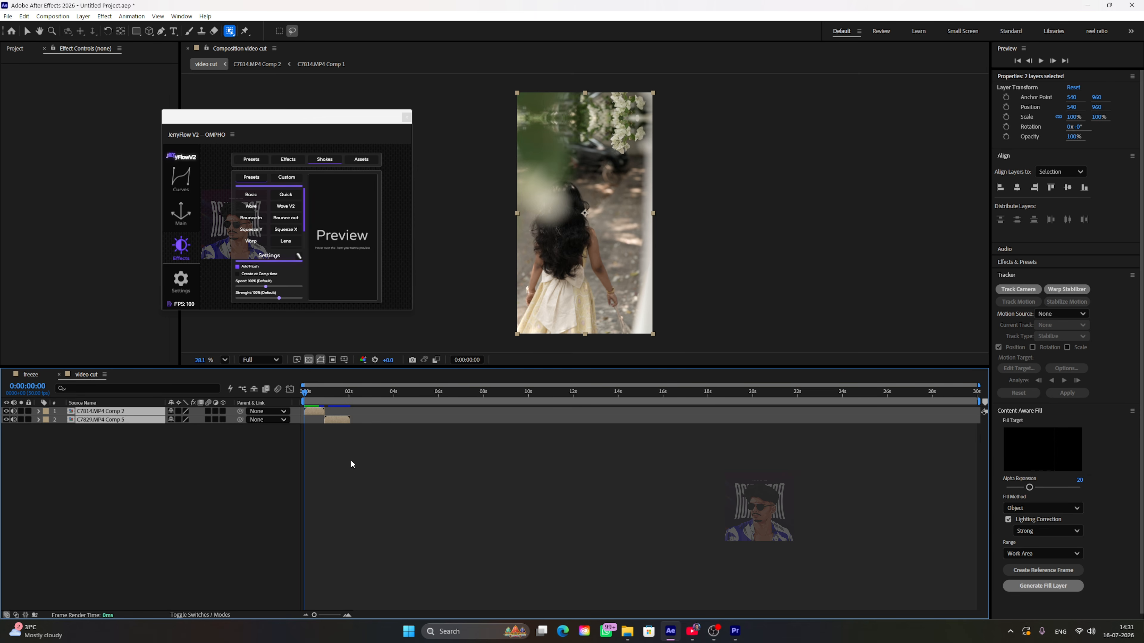
scroll(351, 460, "up", 3)
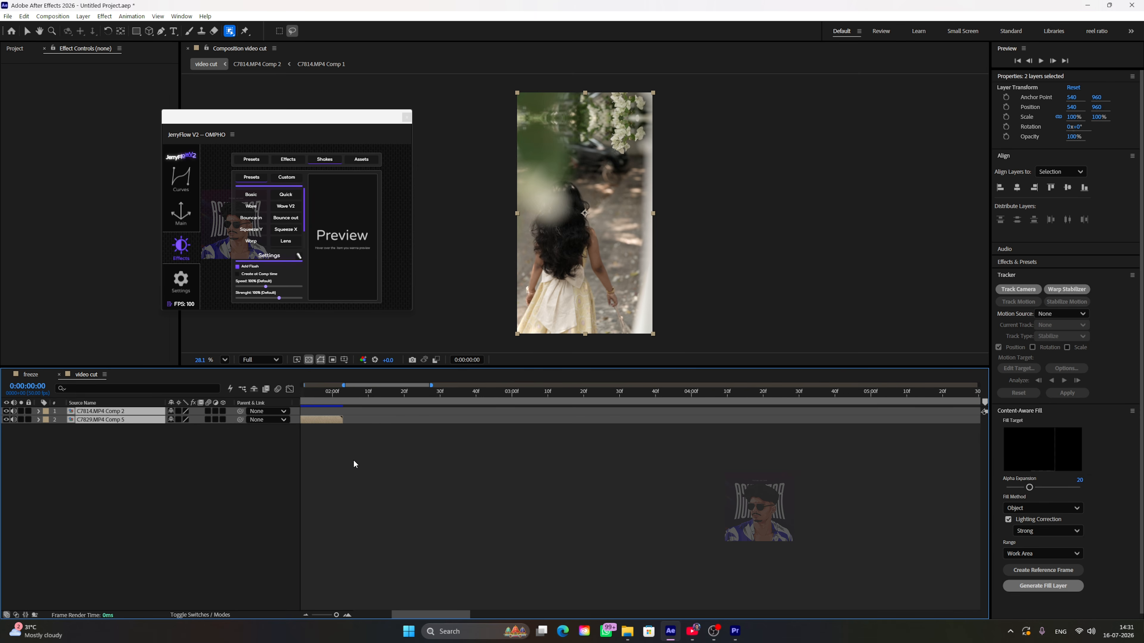
left_click_drag(342, 395, 478, 418)
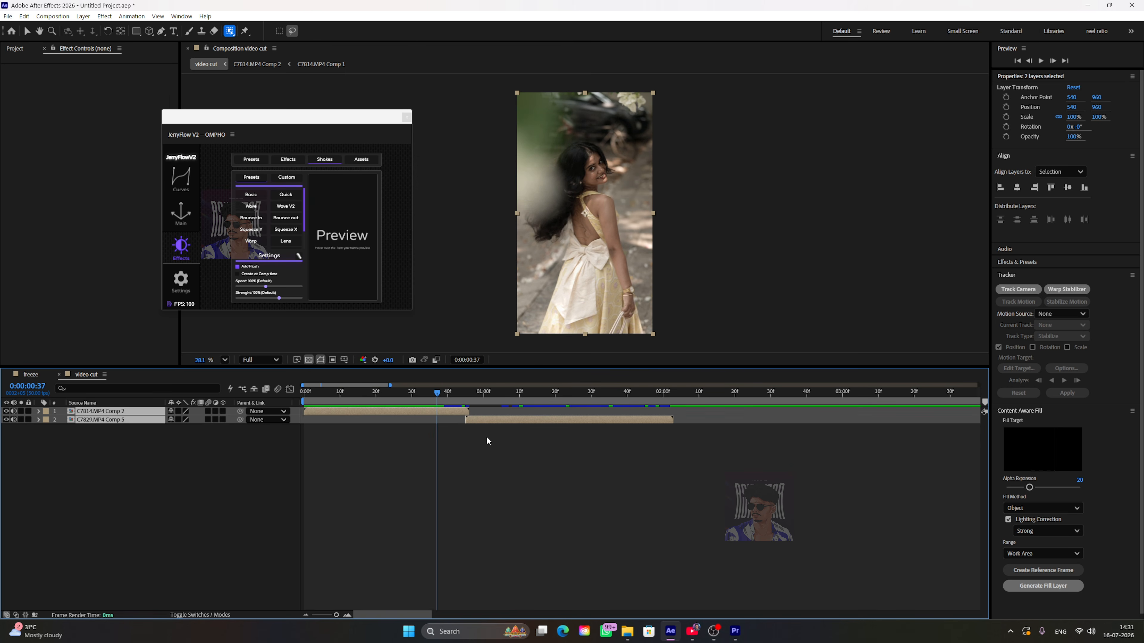
left_click(486, 436)
left_click(485, 421)
left_click(480, 461)
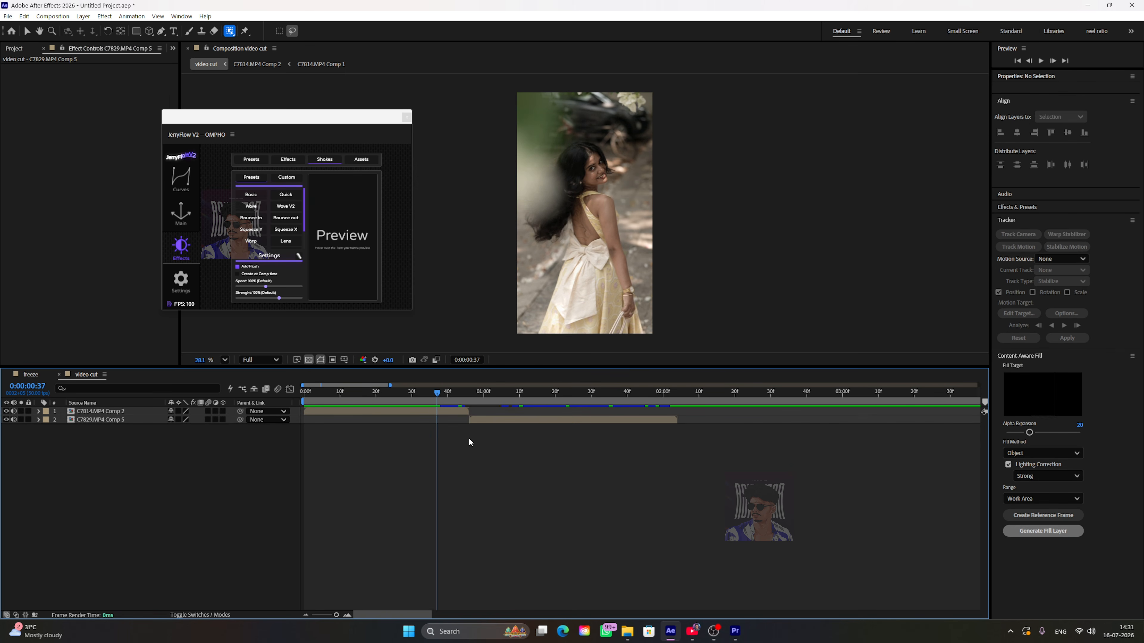
Split the C7829.MP4 Comp 5 layer at 0:00:01:06.
scroll(451, 435, "down", 2)
mouse_move(397, 393)
left_mouse_down()
mouse_move(411, 393)
mouse_move(398, 393)
left_mouse_up()
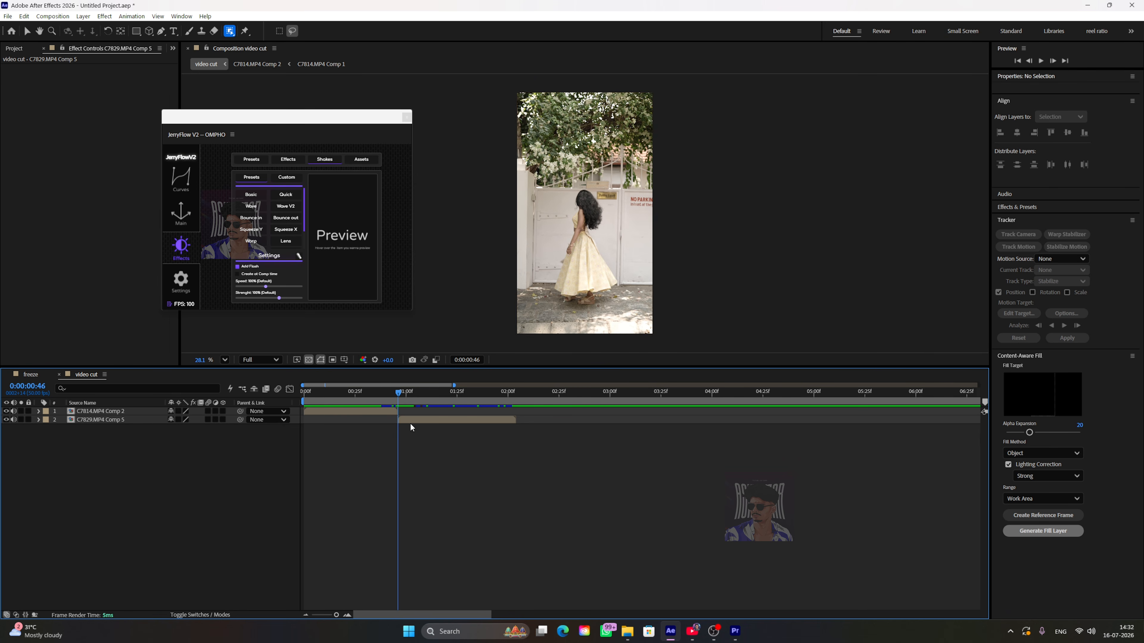
left_click_drag(406, 392, 419, 394)
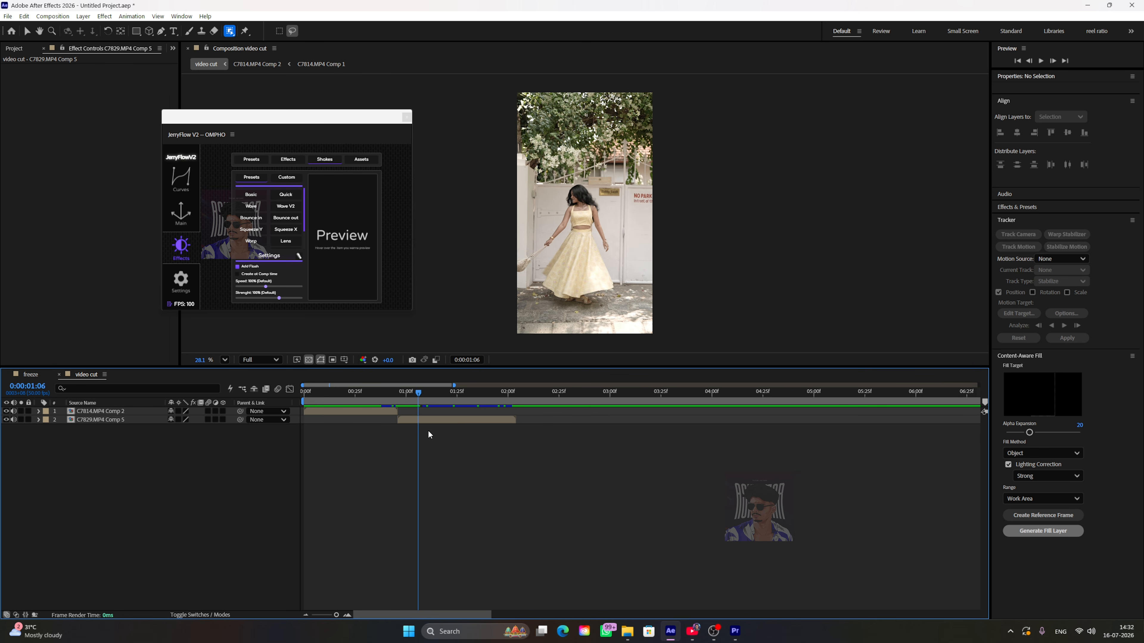
left_click(424, 420)
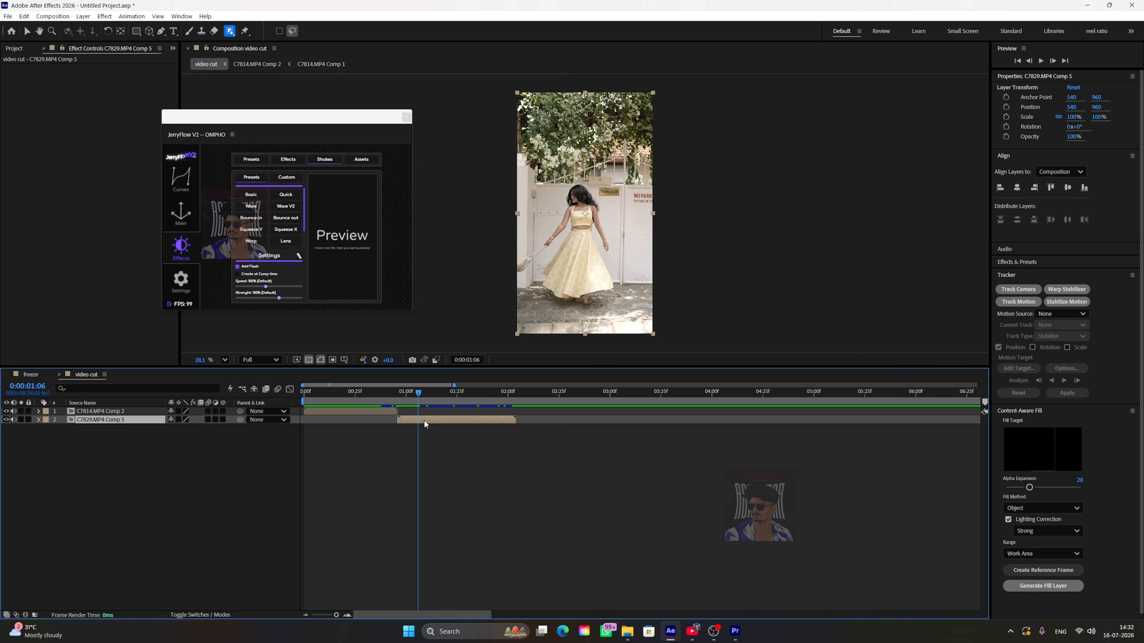
key("ctrl+shift+d")
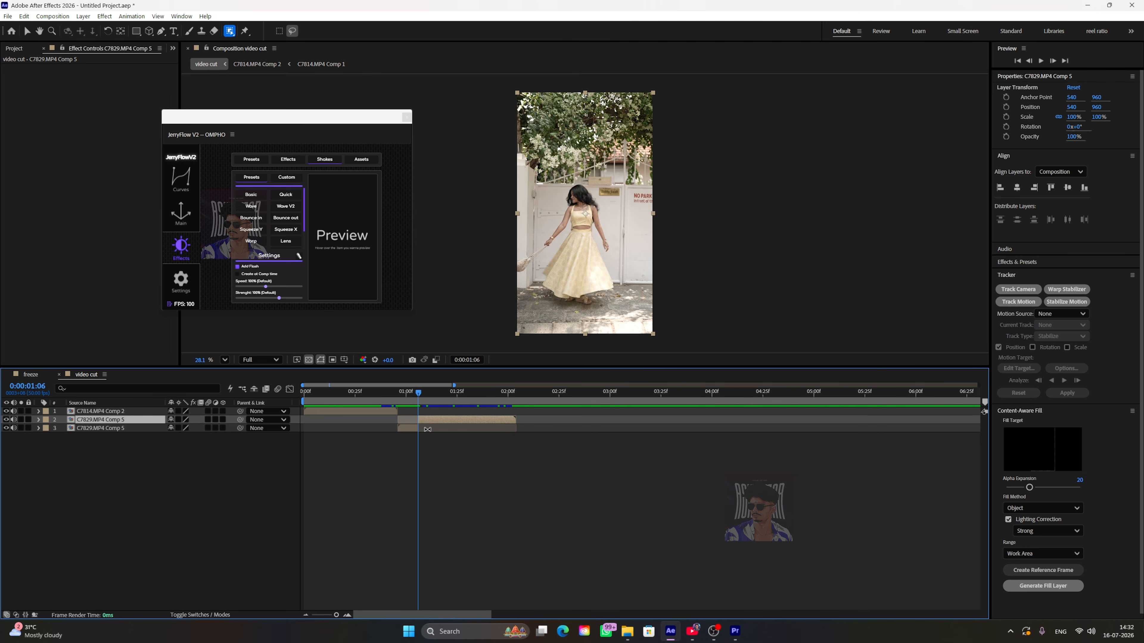
left_click(426, 446)
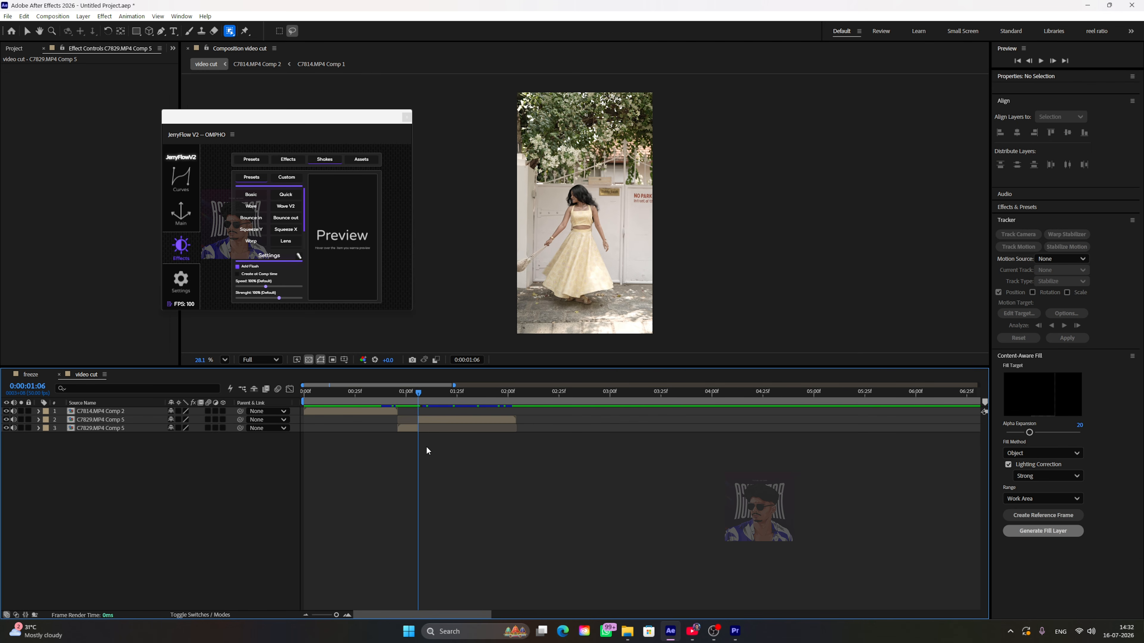
Pre-compose the short first piece of C7829.MP4 Comp 5, moving all attributes into the new composition.
left_click(409, 429)
right_click(409, 429)
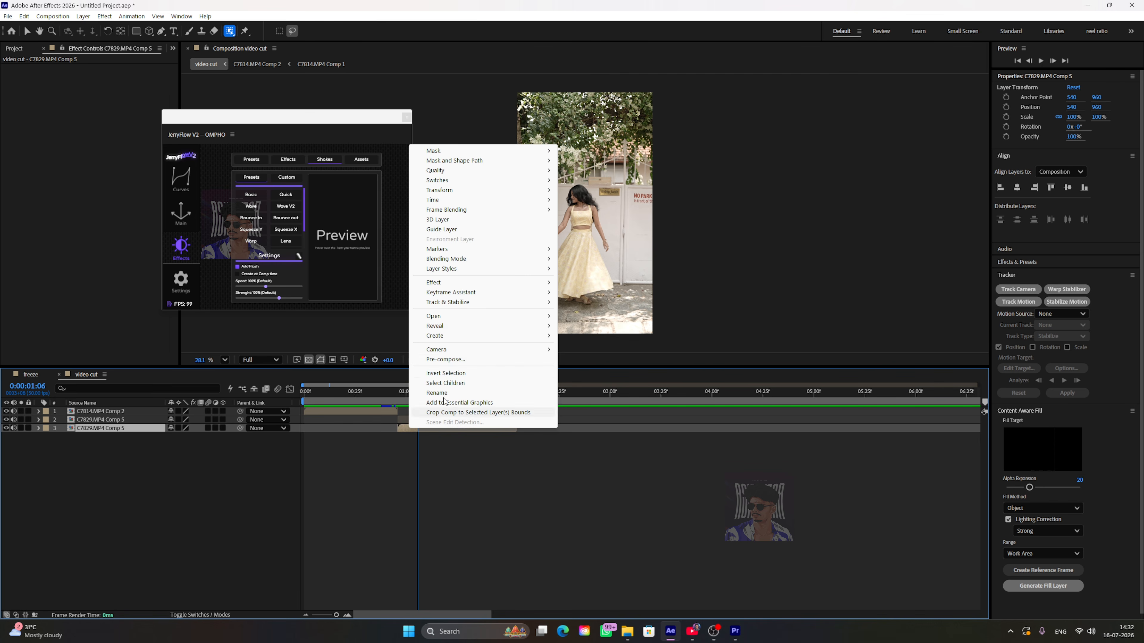
left_click(449, 361)
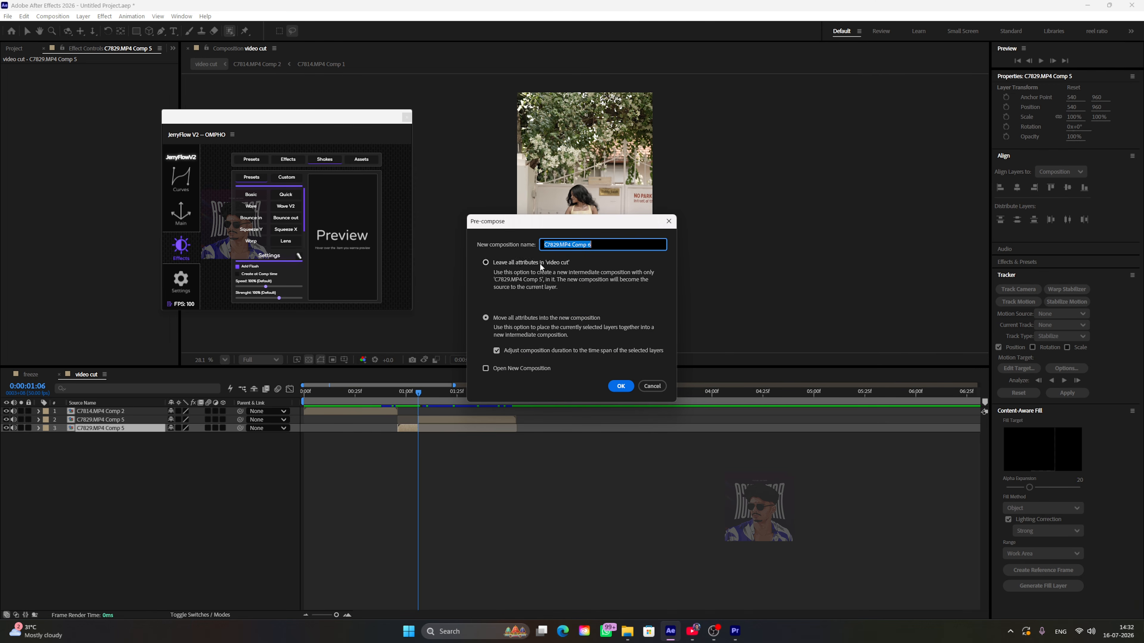
left_click(618, 386)
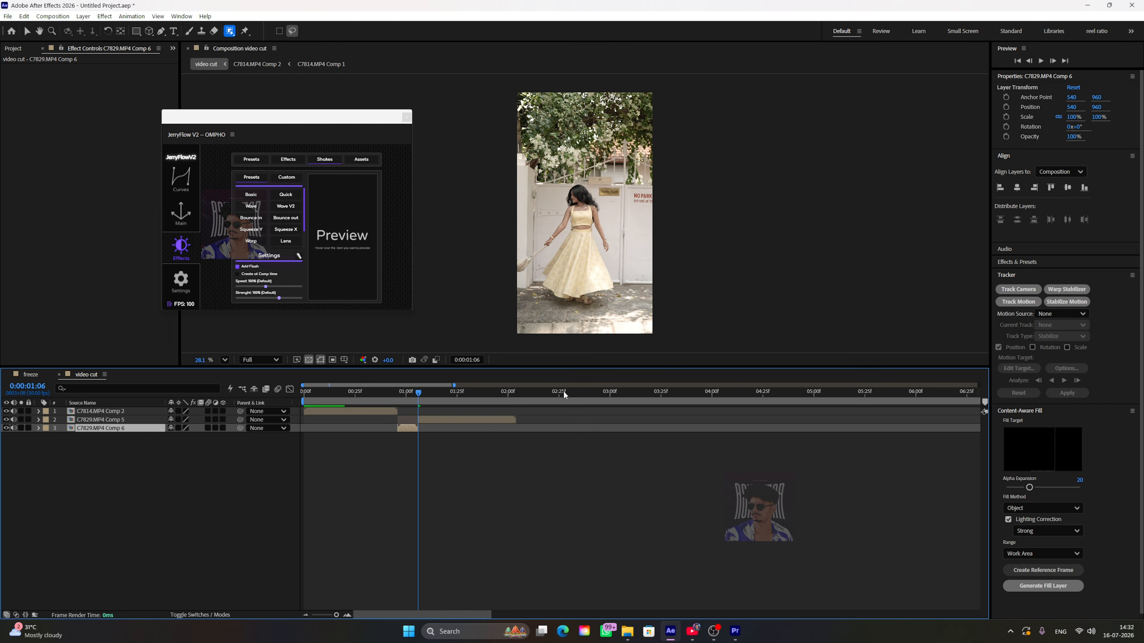
Move the short precomp to end at the cut and the remaining Comp 5 piece to start at 0:00:00:45, stacking both above C7814.MP4 Comp 2.
left_click_drag(411, 428, 386, 429)
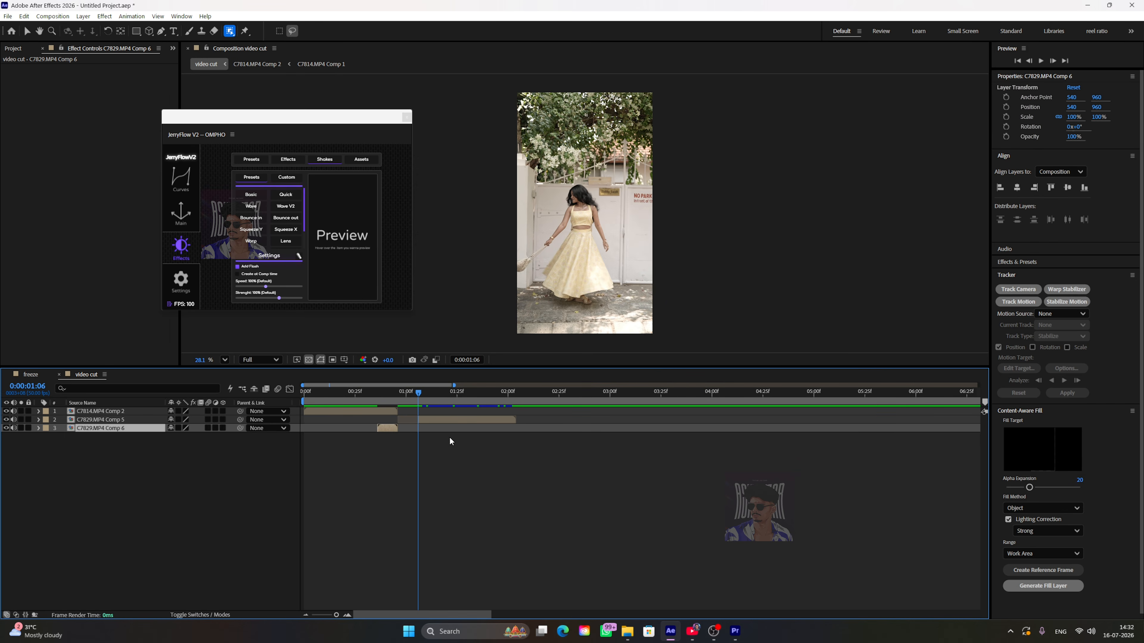
left_click_drag(78, 428, 81, 407)
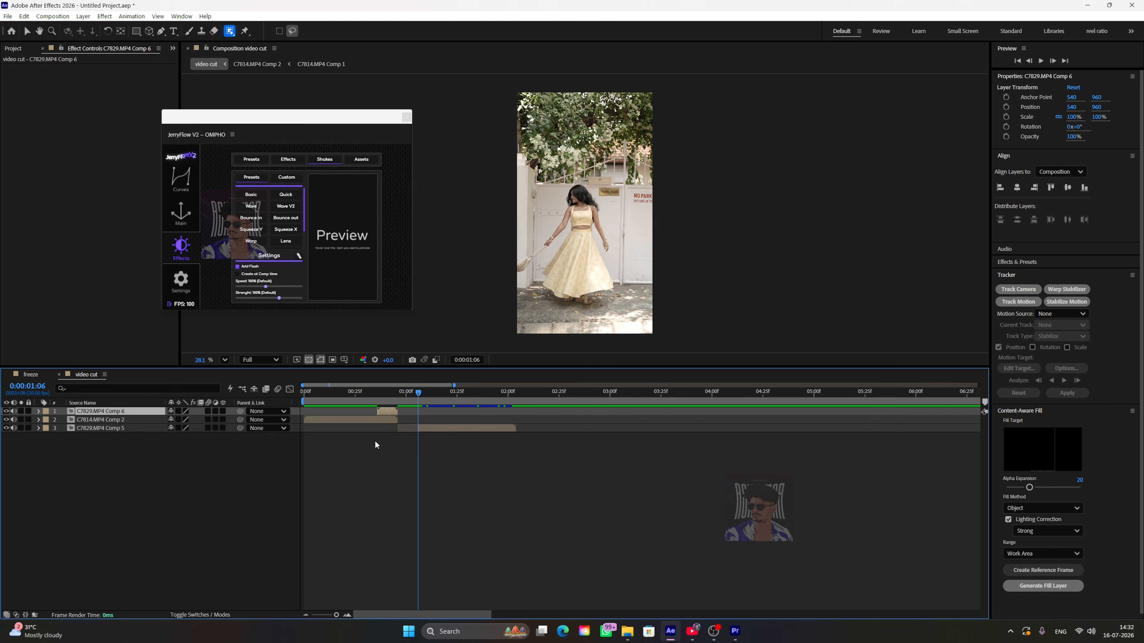
left_click(426, 427)
left_click_drag(401, 391, 397, 392)
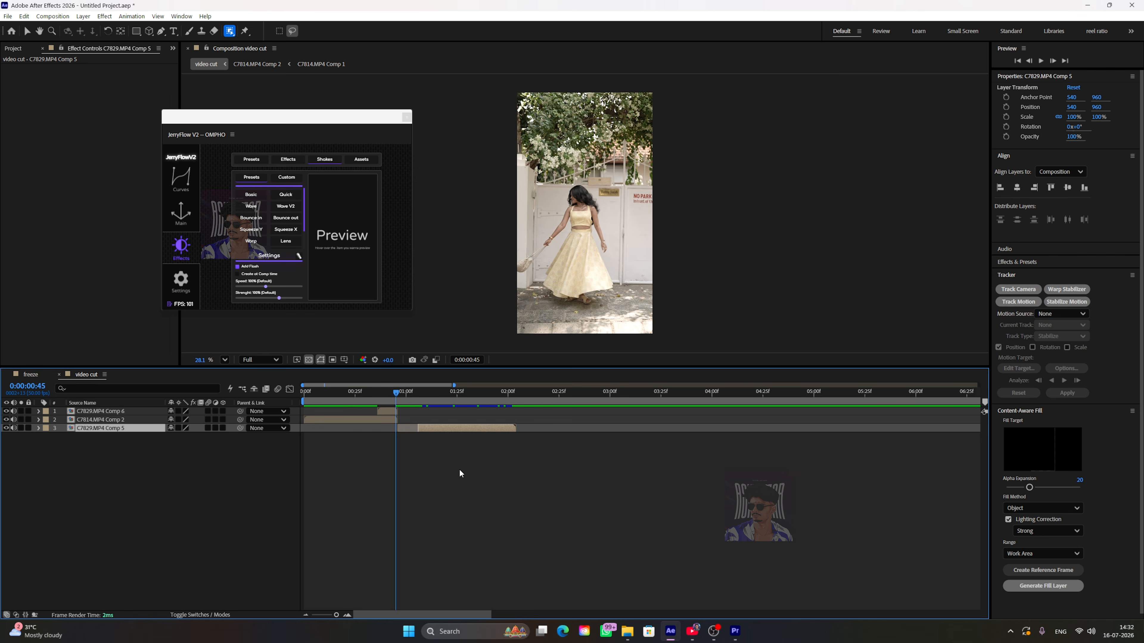
key("bracketleft")
left_click_drag(107, 427, 108, 418)
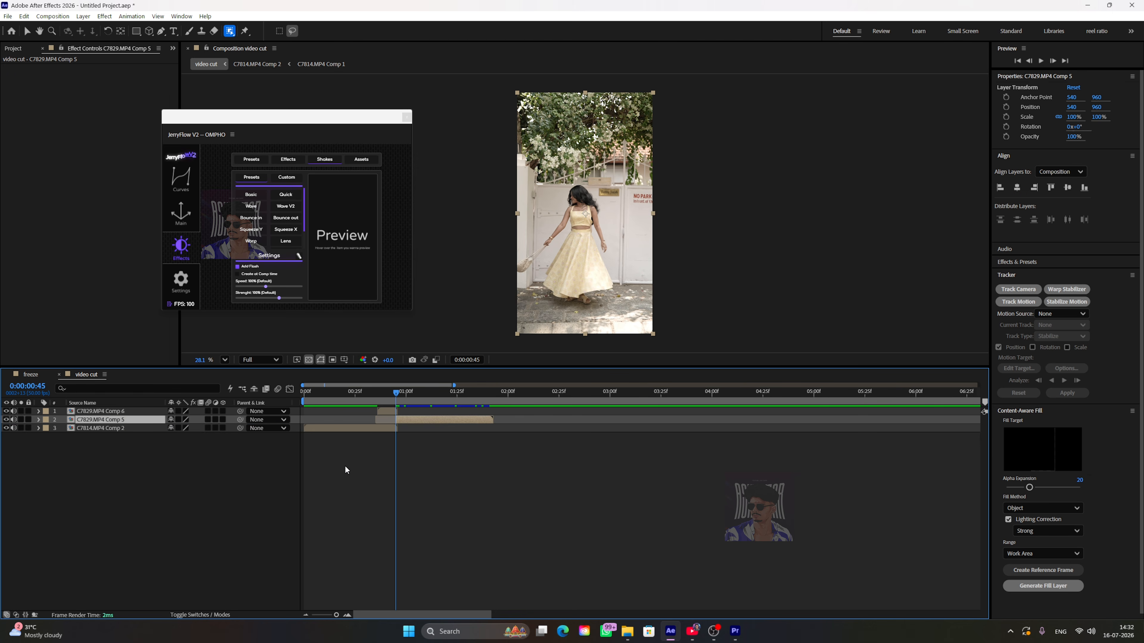
Pre-compose the remaining C7829.MP4 Comp 5 piece after the cut, moving all attributes into the new composition.
left_click(387, 469)
left_click_drag(389, 393, 384, 394)
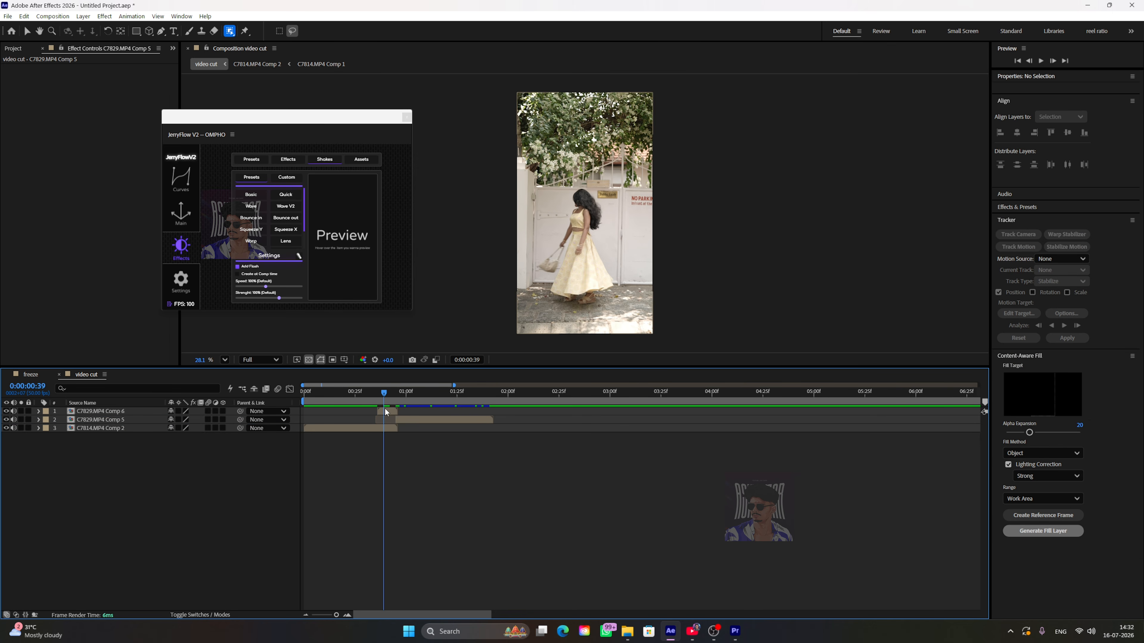
left_click(387, 411)
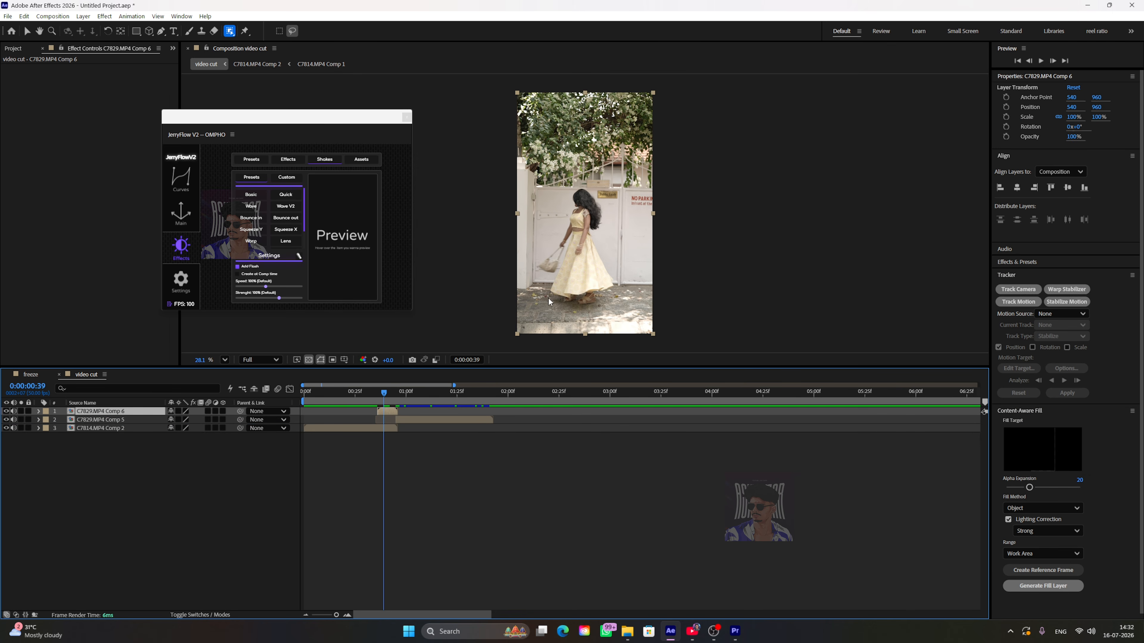
left_click(408, 420)
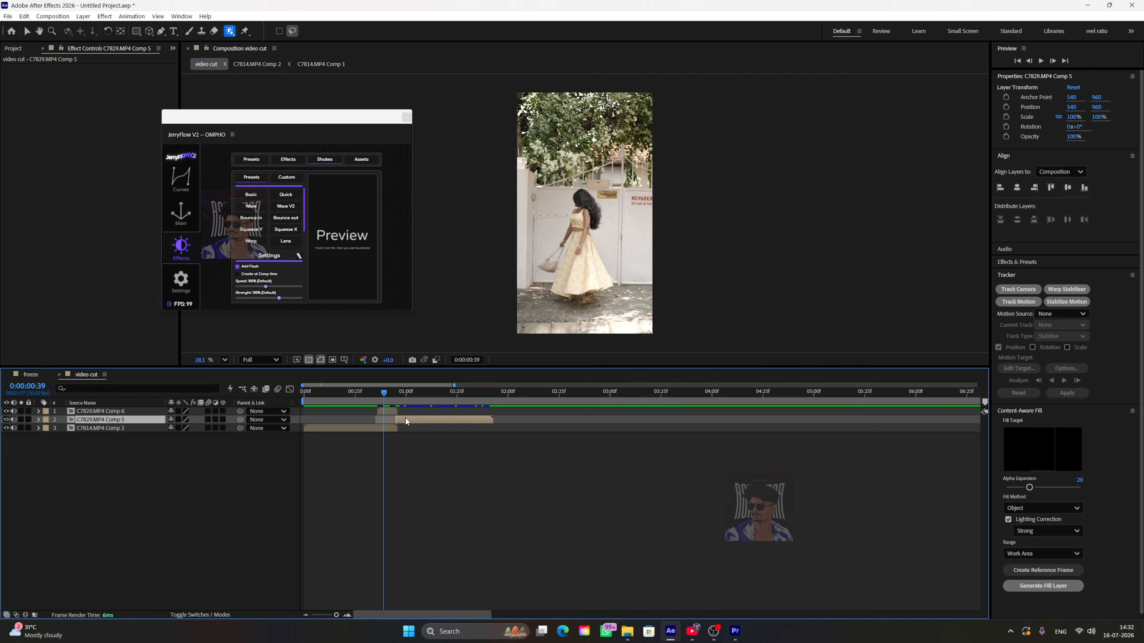
right_click(407, 420)
left_click(462, 348)
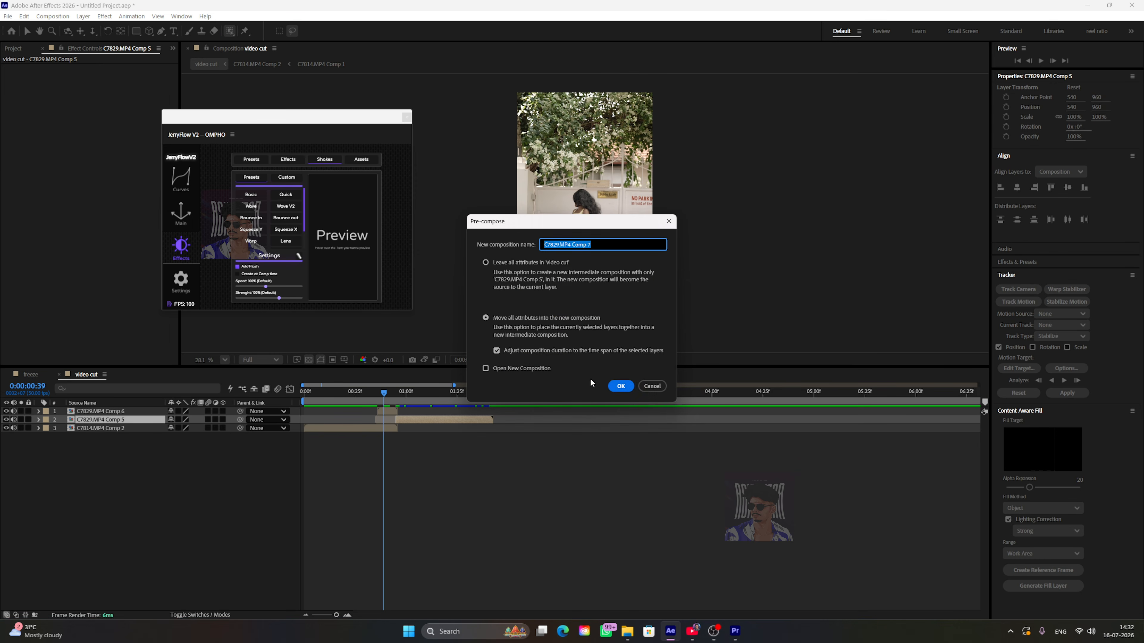
left_click(624, 390)
Open the short C7829.MP4 Comp 6 layer and isolate the dancing woman and her handbag with an Object Matte selection.
left_click(385, 410)
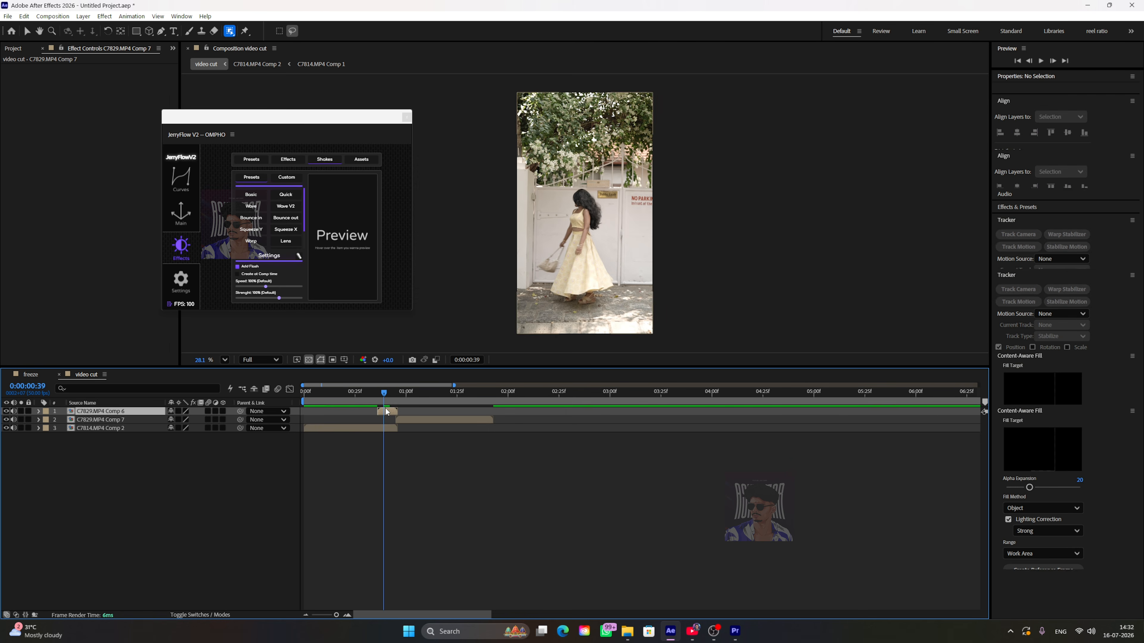
left_click_drag(339, 132, 871, 138)
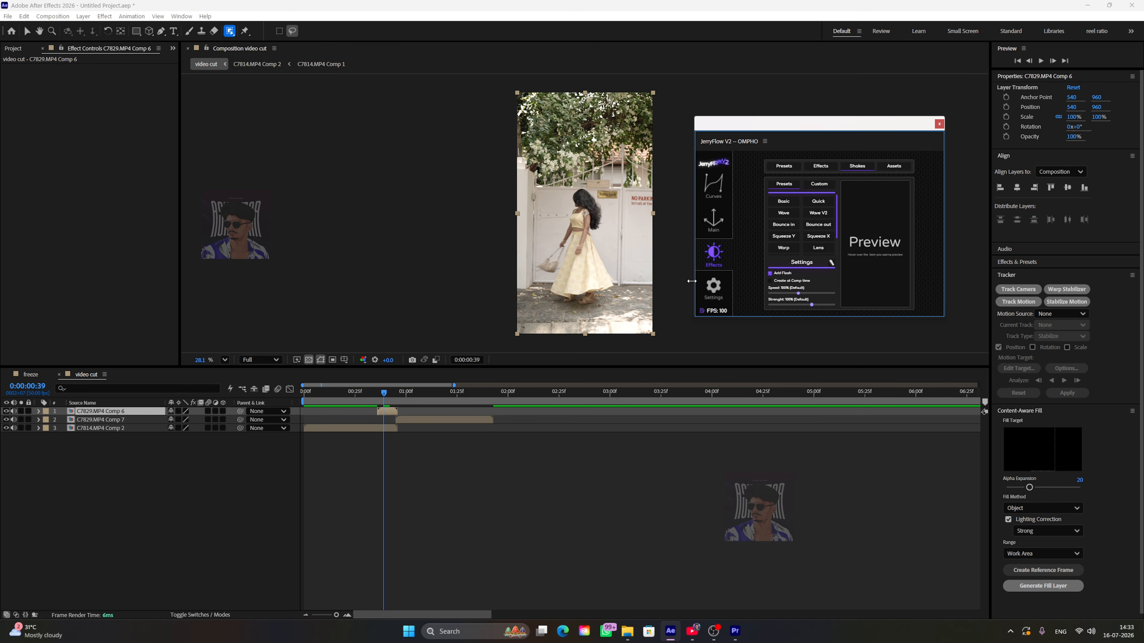
double_click(562, 220)
left_click_drag(844, 131, 174, 152)
scroll(784, 205, "up", 2)
left_click(809, 250)
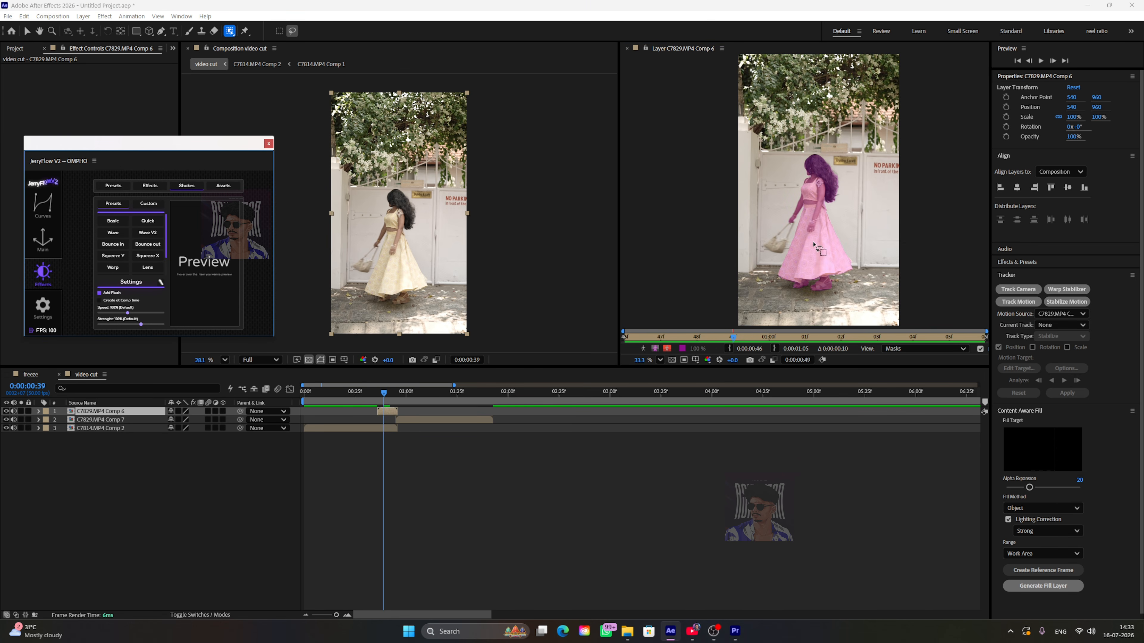
mouse_move(818, 179)
left_mouse_down()
mouse_move(789, 251)
mouse_move(807, 287)
left_mouse_up()
left_click(808, 238)
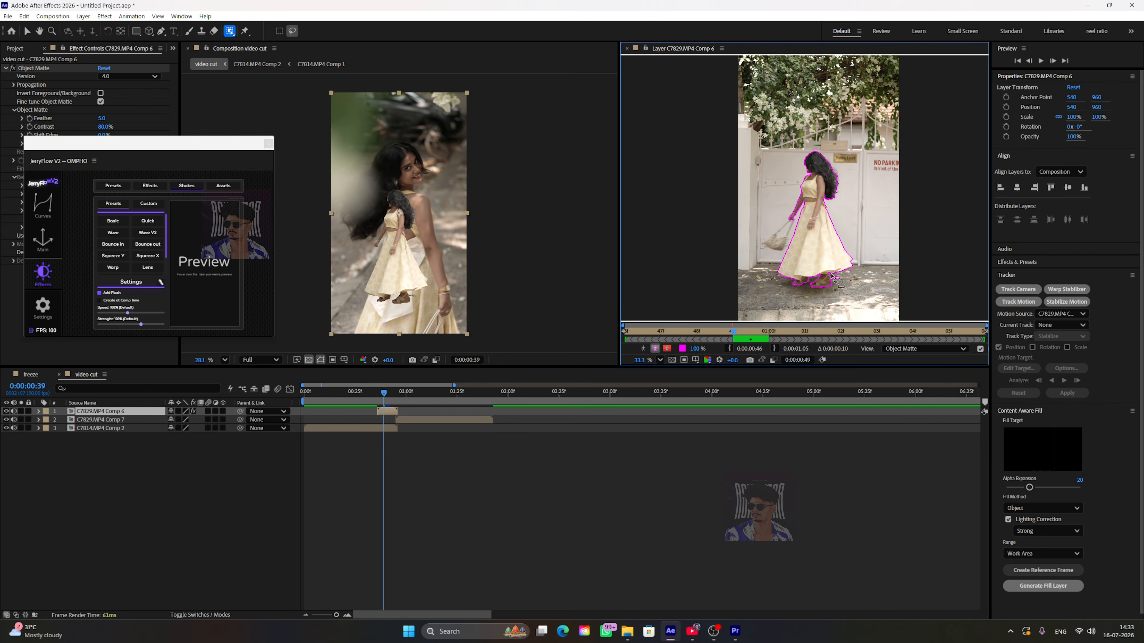
left_click(779, 246)
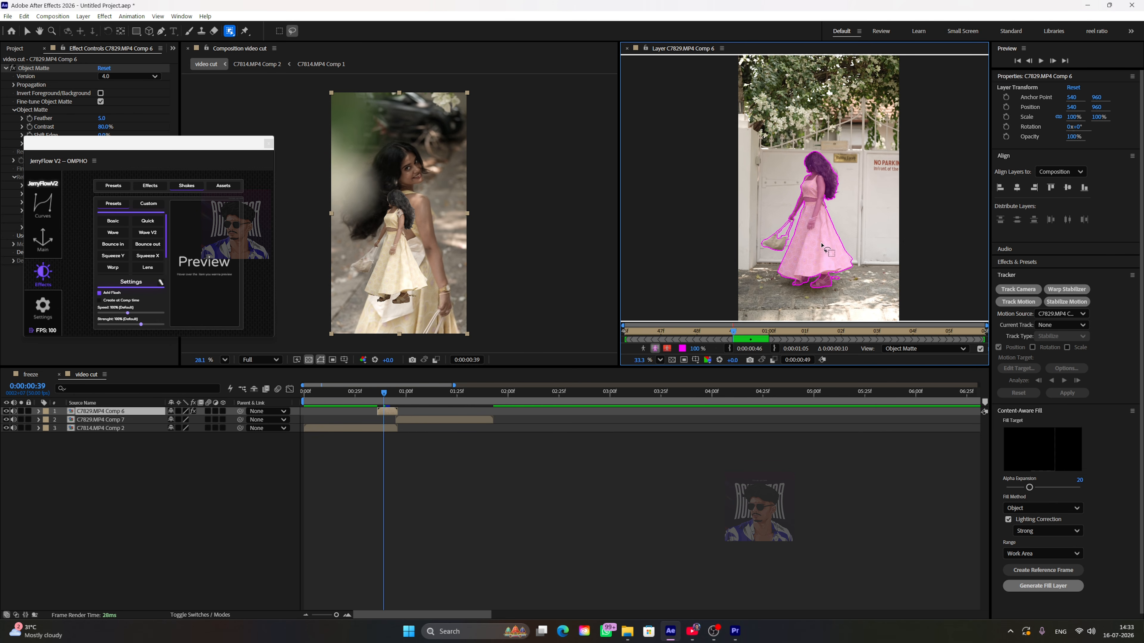
Freeze the Object Matte propagation on C7829.MP4 Comp 6 and close its layer view.
left_click_drag(619, 271, 567, 270)
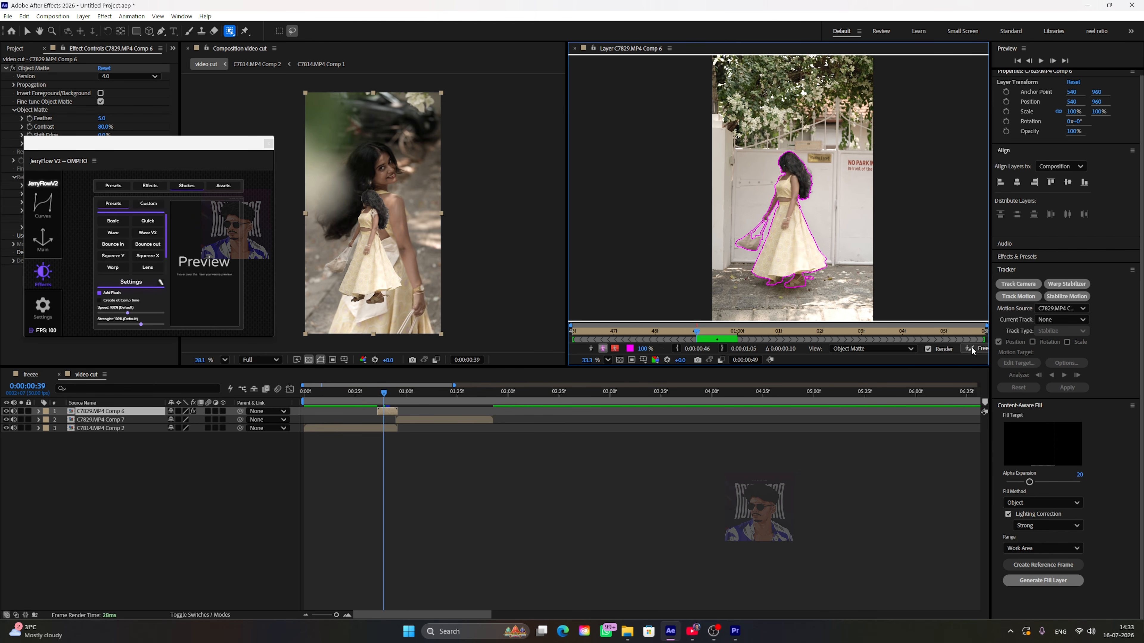
left_click_drag(564, 236, 535, 238)
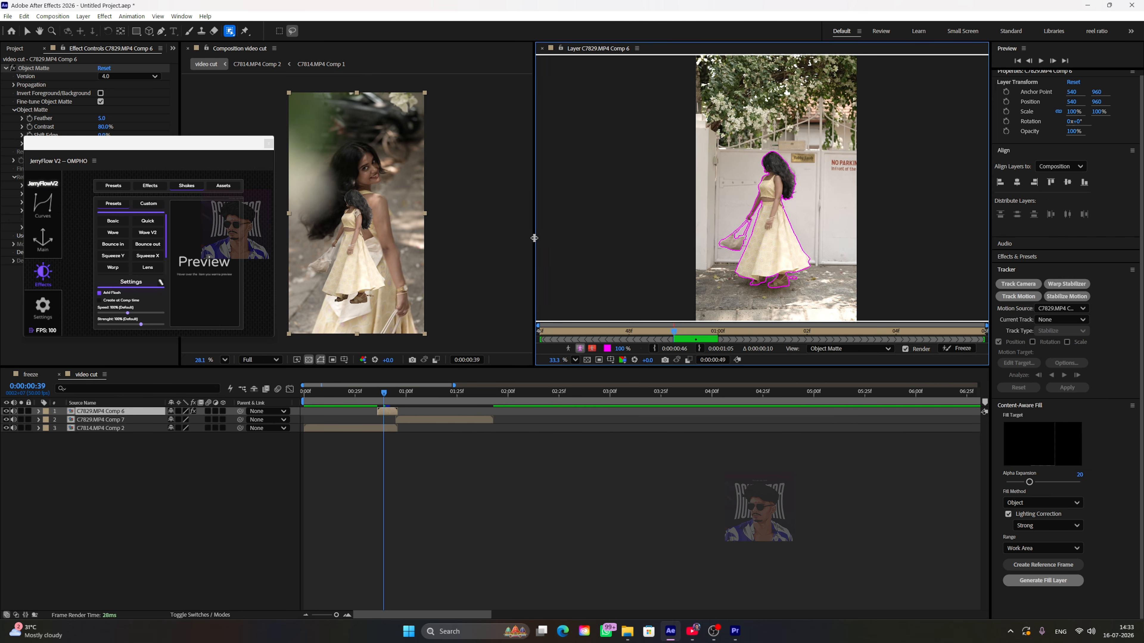
left_click(962, 348)
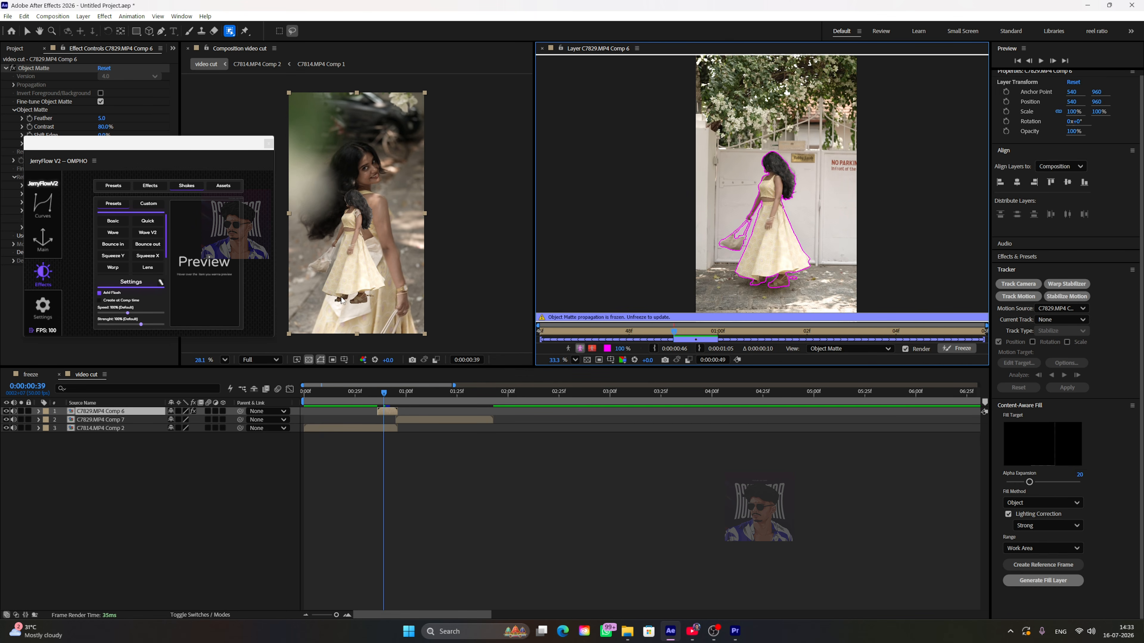
left_click_drag(384, 399, 389, 411)
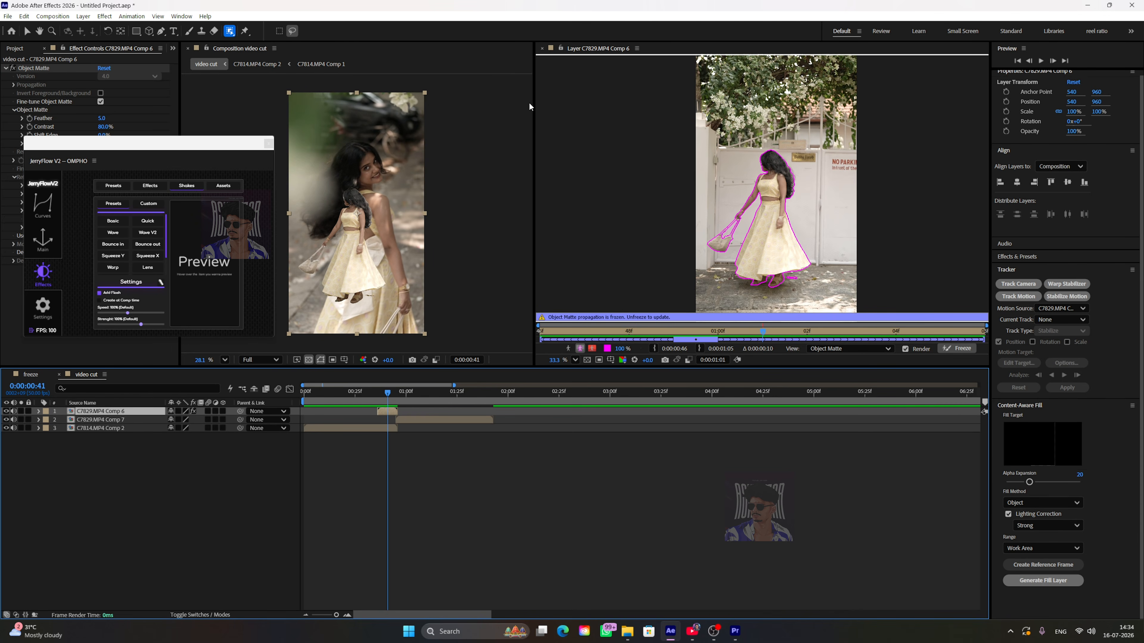
left_click(542, 48)
Add Scale and Position keyframes to the C7829.MP4 Comp 6 cutout at 0:00:00:45.
left_click_drag(378, 403, 390, 403)
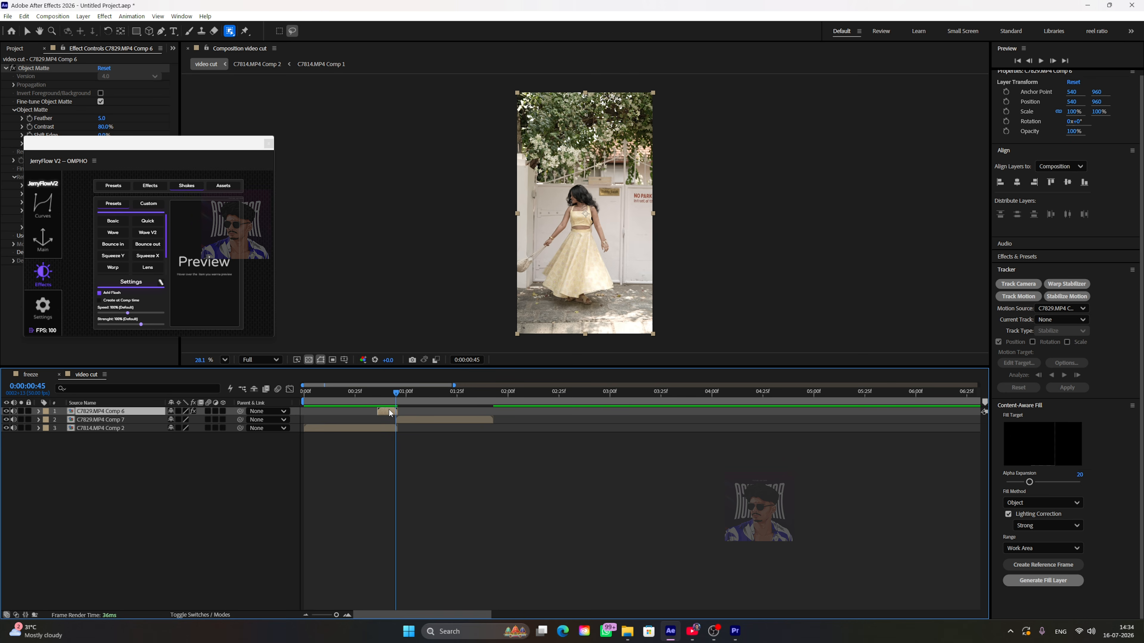
key("s")
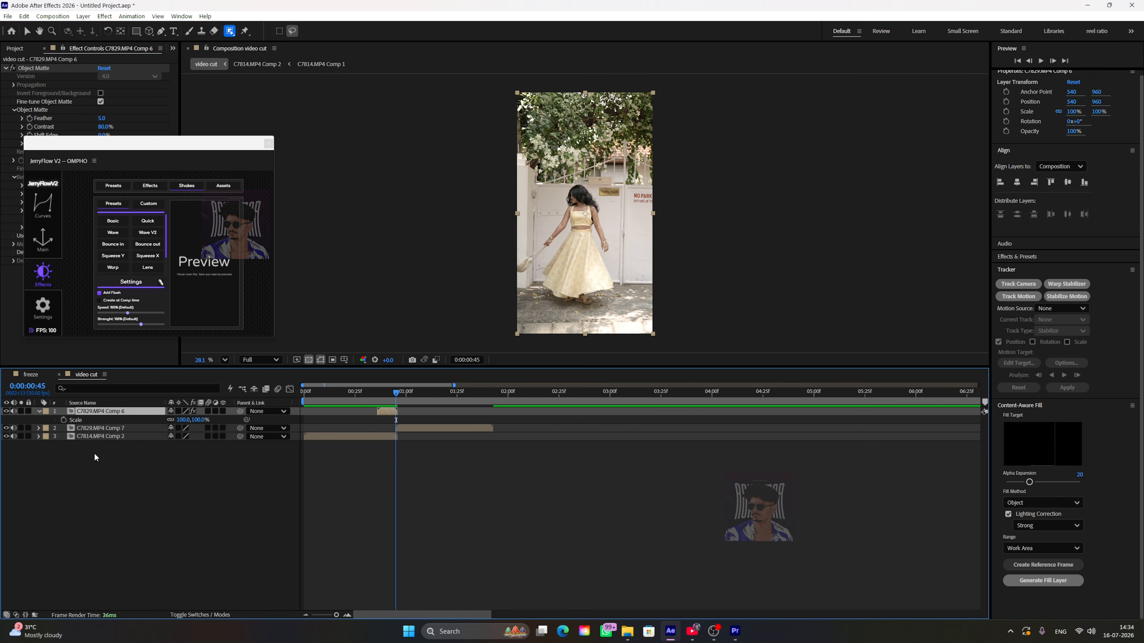
left_click(63, 420)
key("p")
left_click(64, 420)
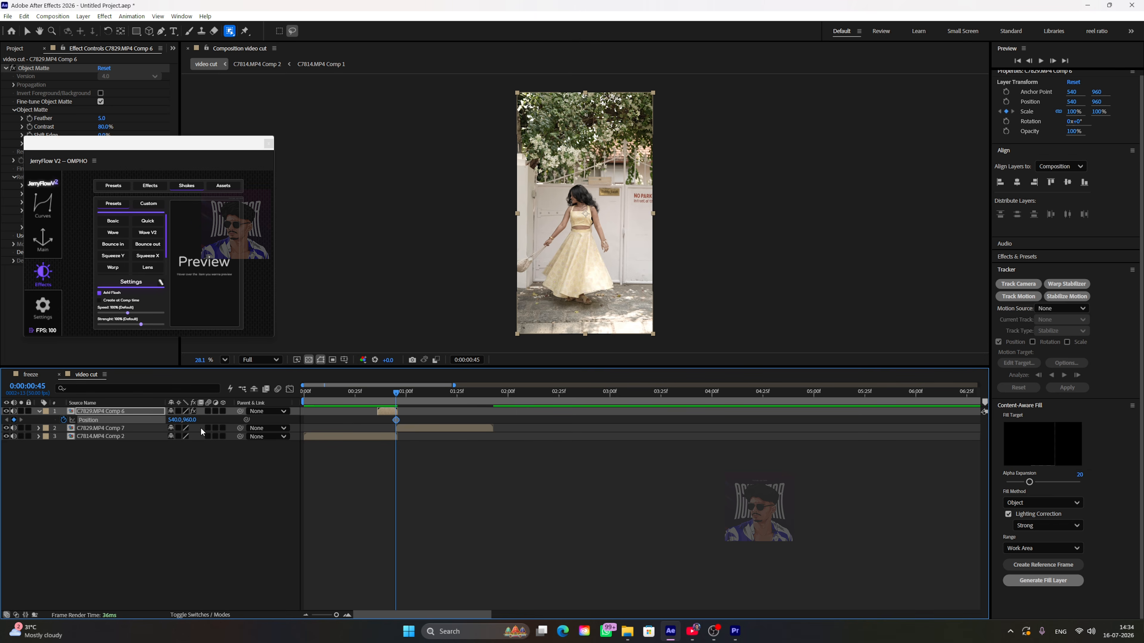
Add Position and Scale keyframes at 0:00:00:36, the start of the C7829.MP4 Comp 6 cutout.
left_click(368, 393)
left_click_drag(367, 395, 373, 399)
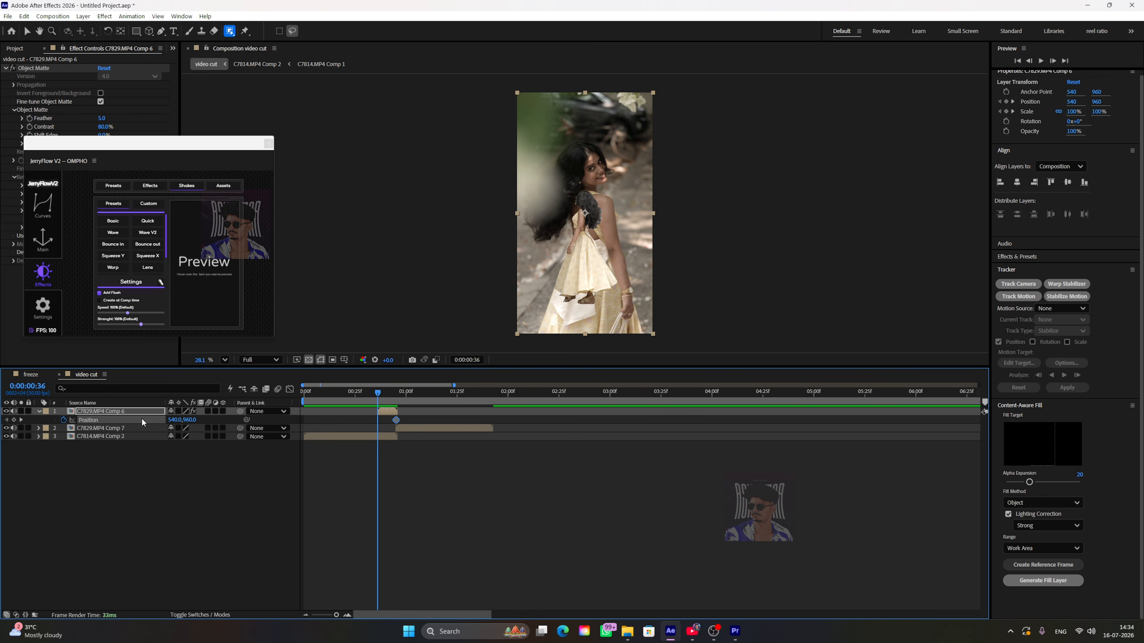
key("s")
key("shift+p")
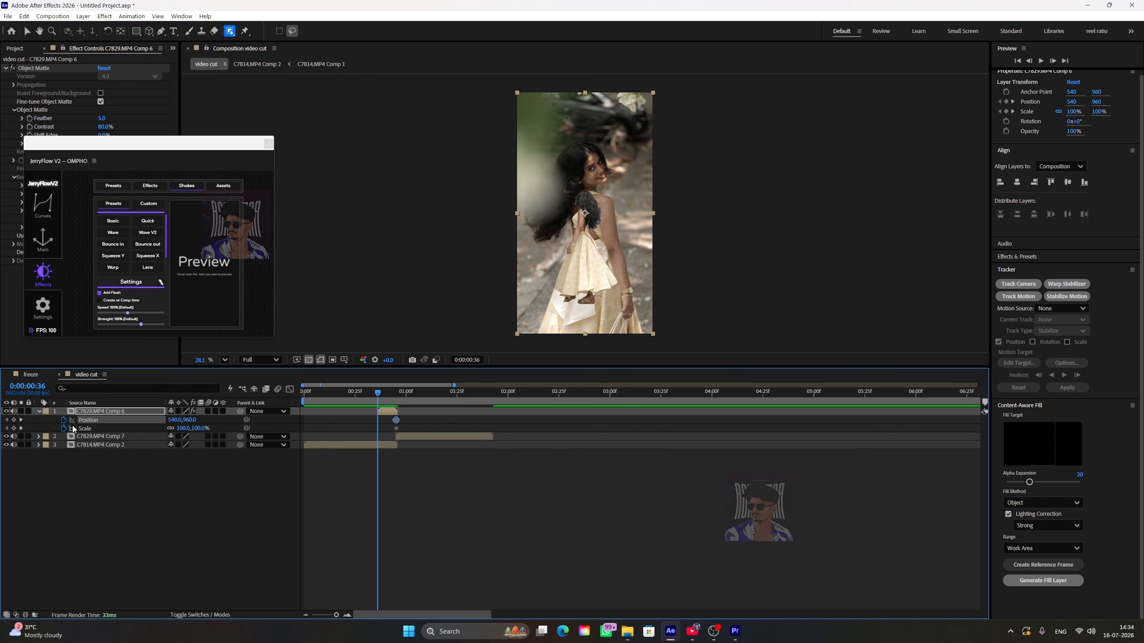
left_click(14, 427)
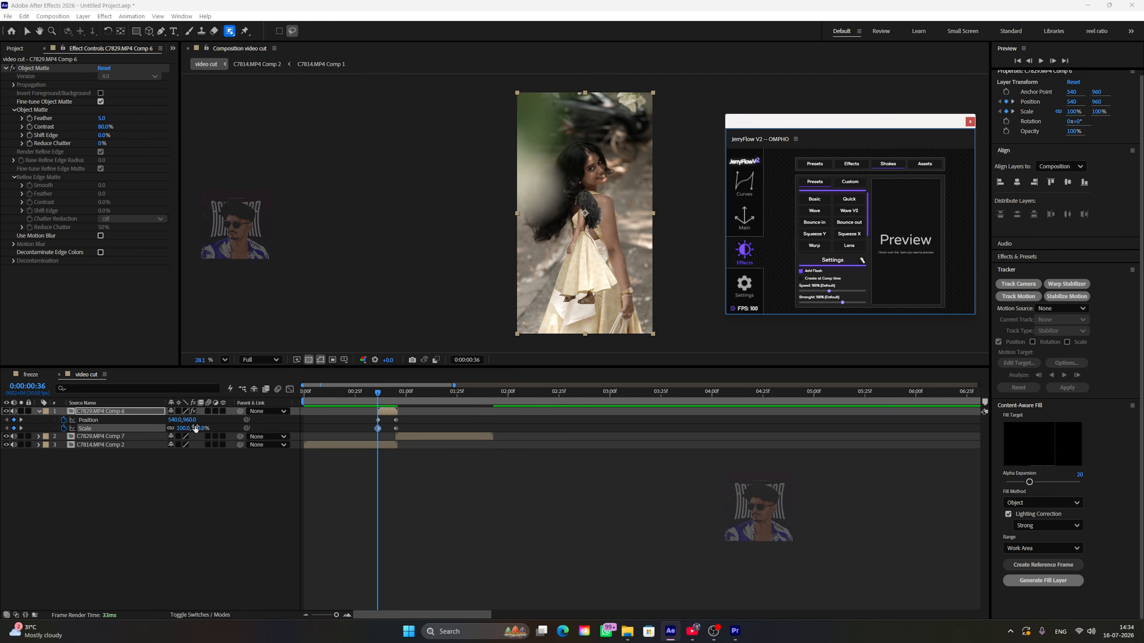
Set the C7829.MP4 Comp 6 cutout's starting Scale to 338% and Position to 1667, 758 at 0:00:00:36.
left_click_drag(195, 430, 274, 427)
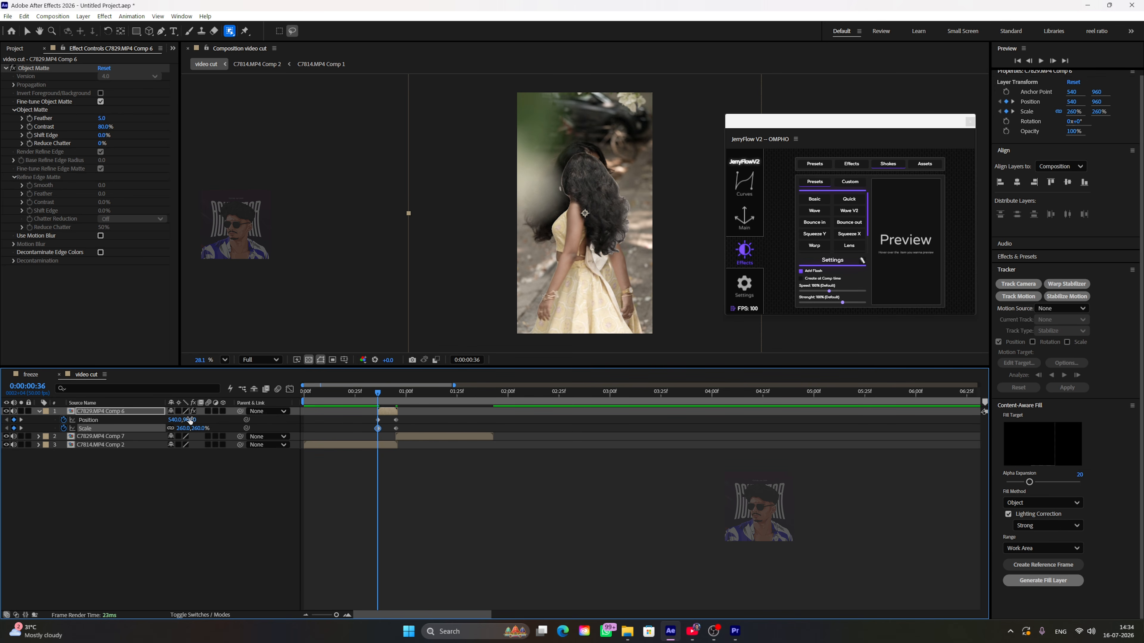
left_click_drag(189, 419, 730, 421)
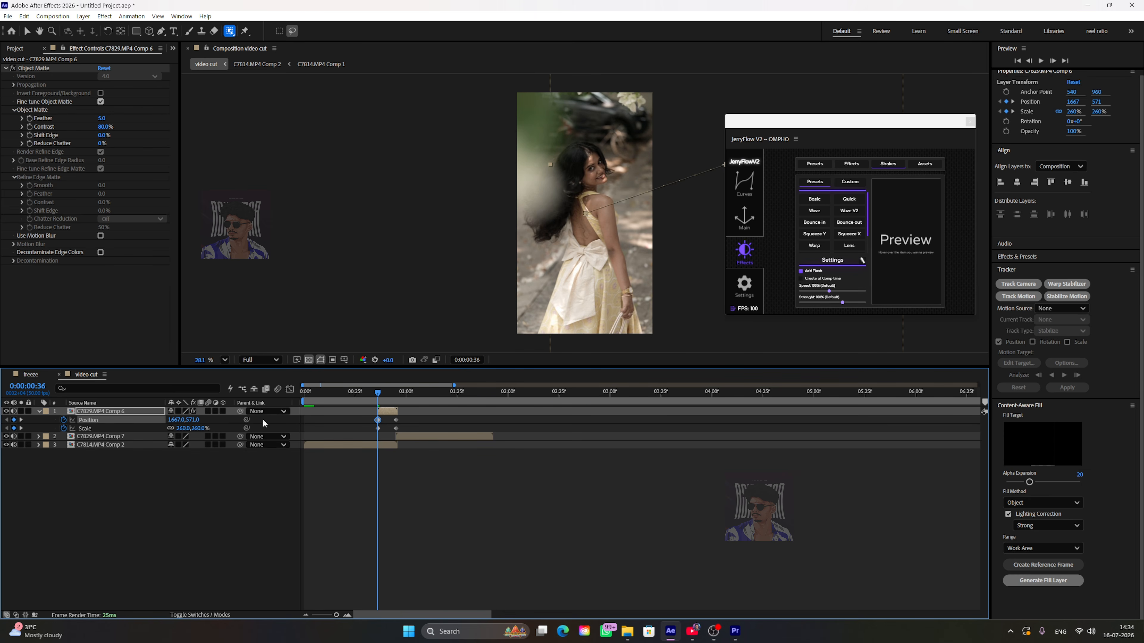
left_click_drag(195, 428, 281, 422)
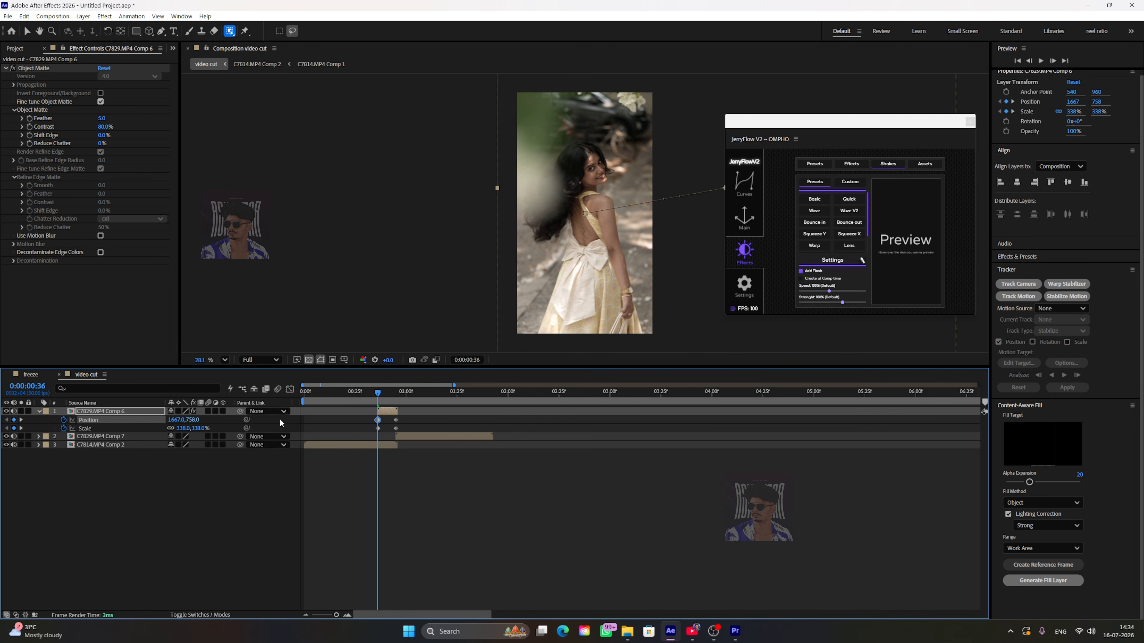
Apply Easy Ease to all Position and Scale keyframes of the C7829.MP4 Comp 6 cutout and preview its entrance.
left_click_drag(369, 419, 410, 438)
key("F9")
left_click(429, 497)
left_click(363, 396)
key("space")
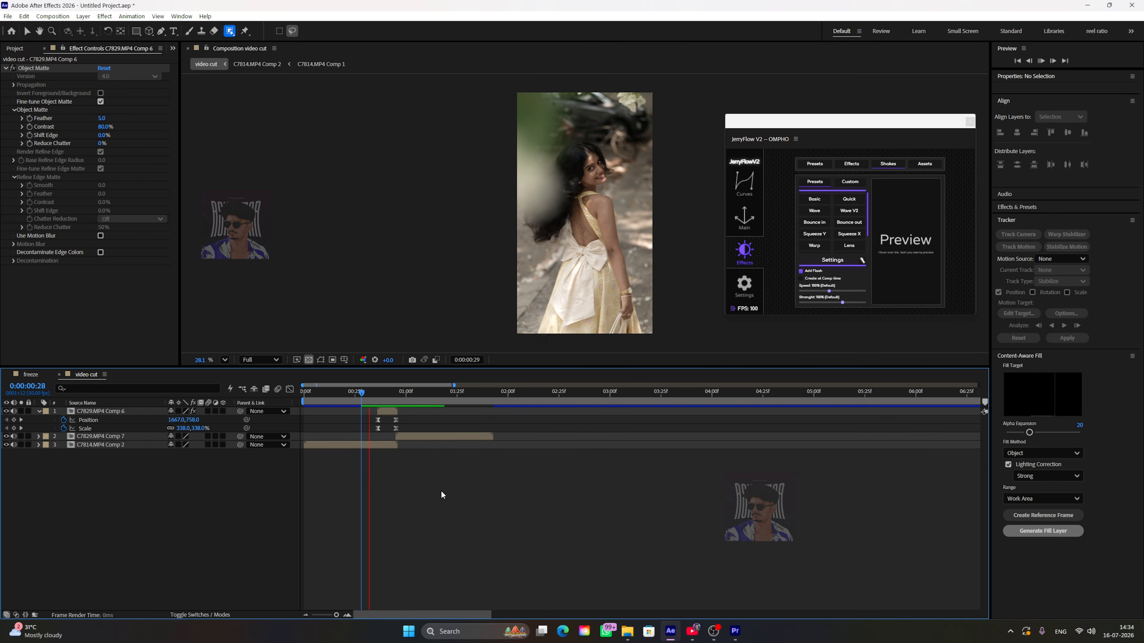
left_click(376, 394)
mouse_move(376, 392)
left_mouse_down()
mouse_move(400, 393)
mouse_move(381, 394)
left_mouse_up()
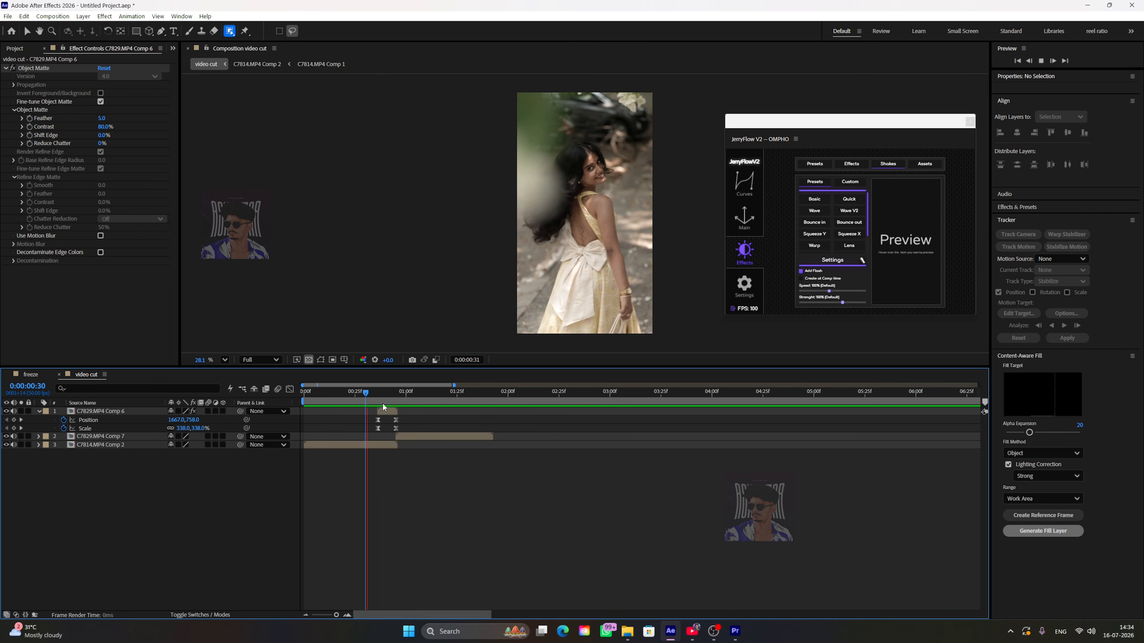
key("space")
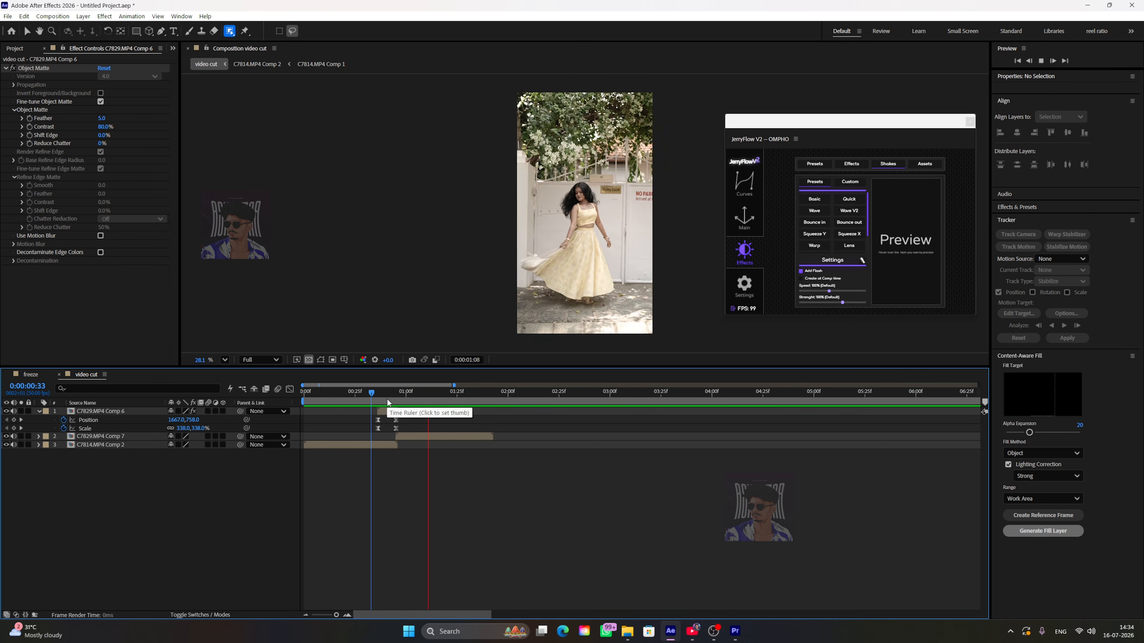
key("space")
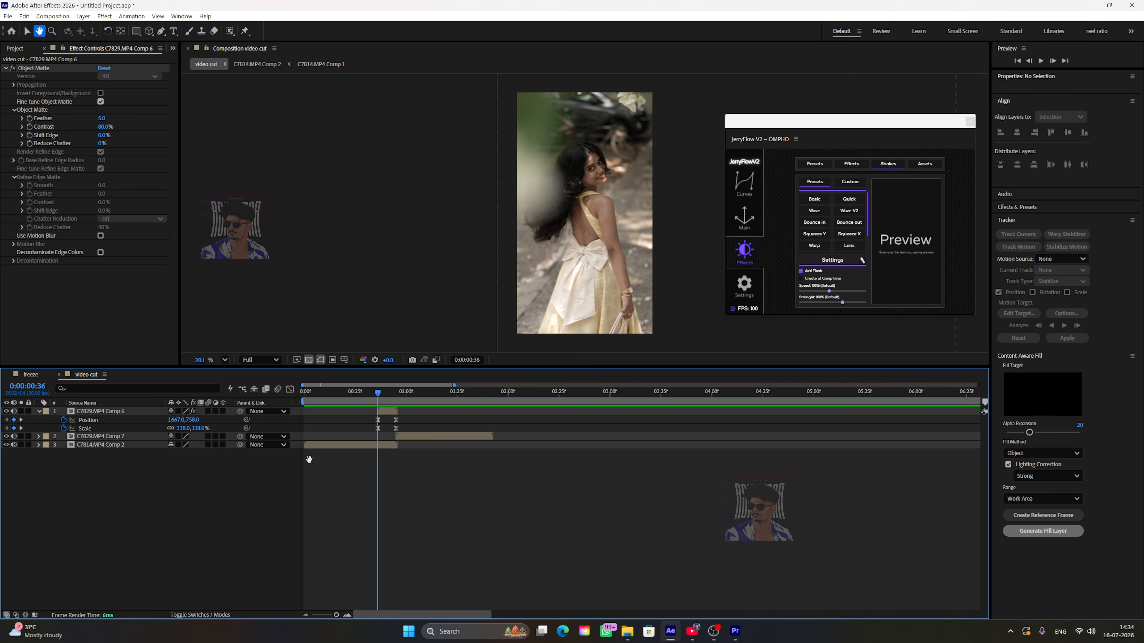
Replace the cutout's starting keyframes at 0:00:00:36 with Position 1545, 1032 and Scale 169%.
left_click_drag(360, 420, 381, 439)
key("Delete")
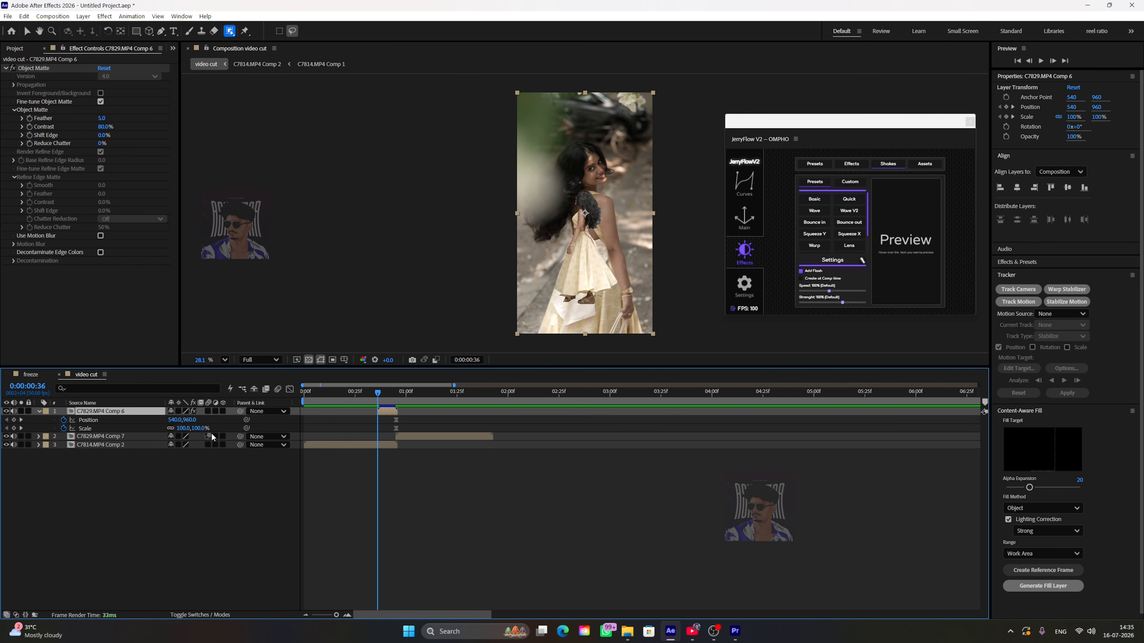
left_click_drag(193, 420, 298, 419)
key("ctrl+z")
left_click_drag(174, 420, 560, 406)
key("space")
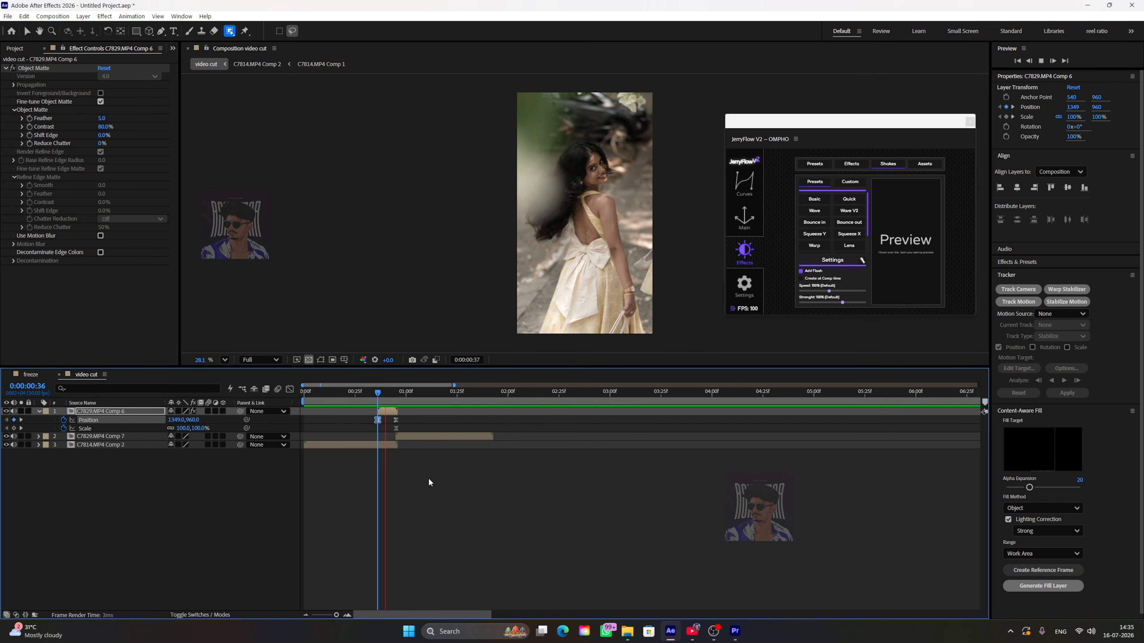
left_click(377, 398)
left_click(404, 494)
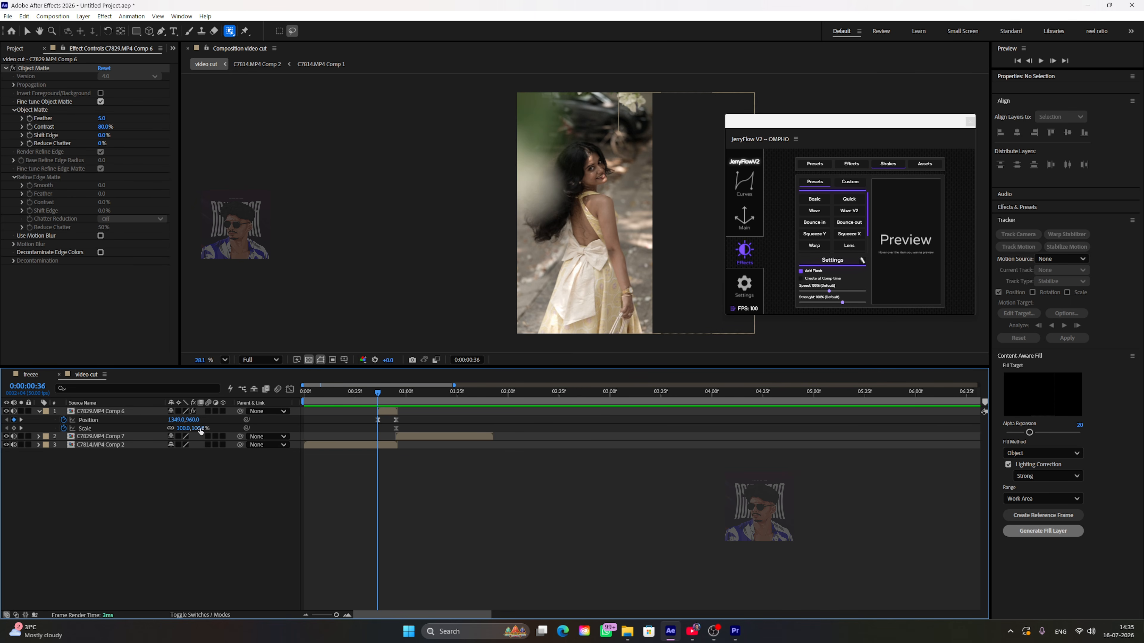
left_click_drag(200, 432, 271, 425)
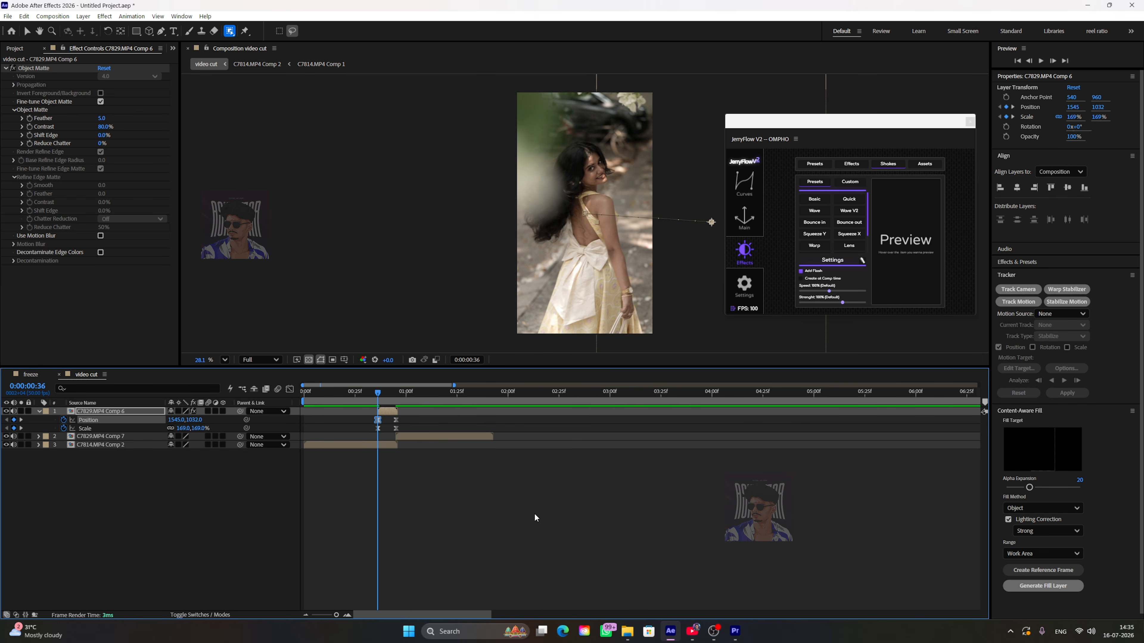
Easy Ease the C7829.MP4 Comp 6 cutout's new starting keyframes together with its ending Position and Scale keyframes.
left_click(374, 450)
left_click_drag(357, 422, 412, 429)
key("F9")
left_click(403, 486)
Reshape the cutout's Scale speed graph with a short outgoing and a long incoming handle for a fast start and slow finish.
left_click_drag(363, 425, 408, 431)
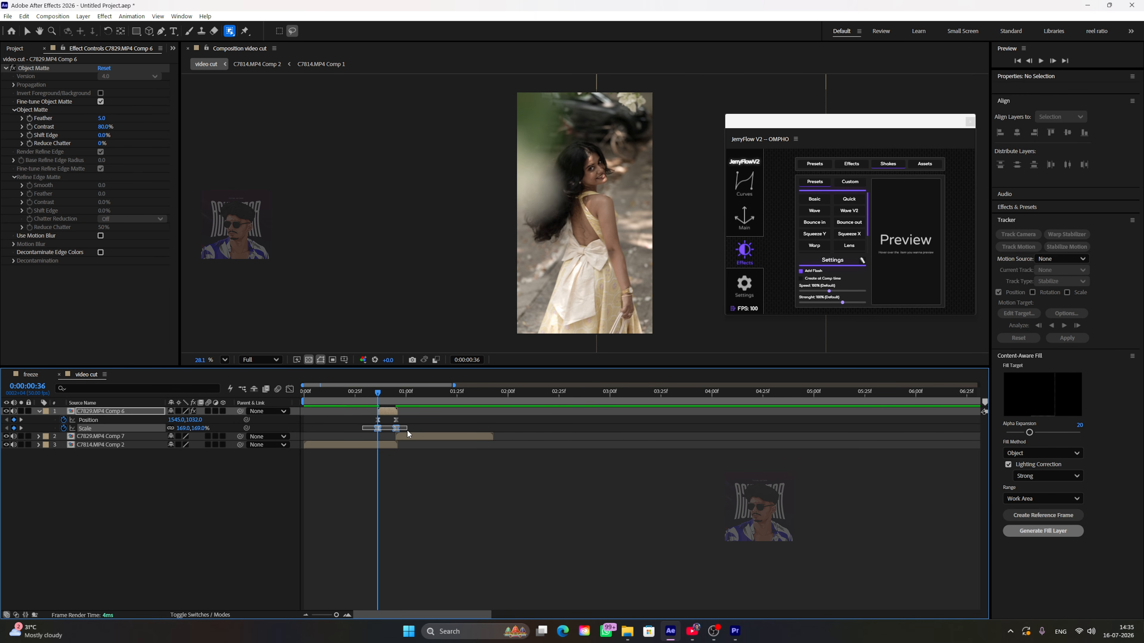
left_click(290, 390)
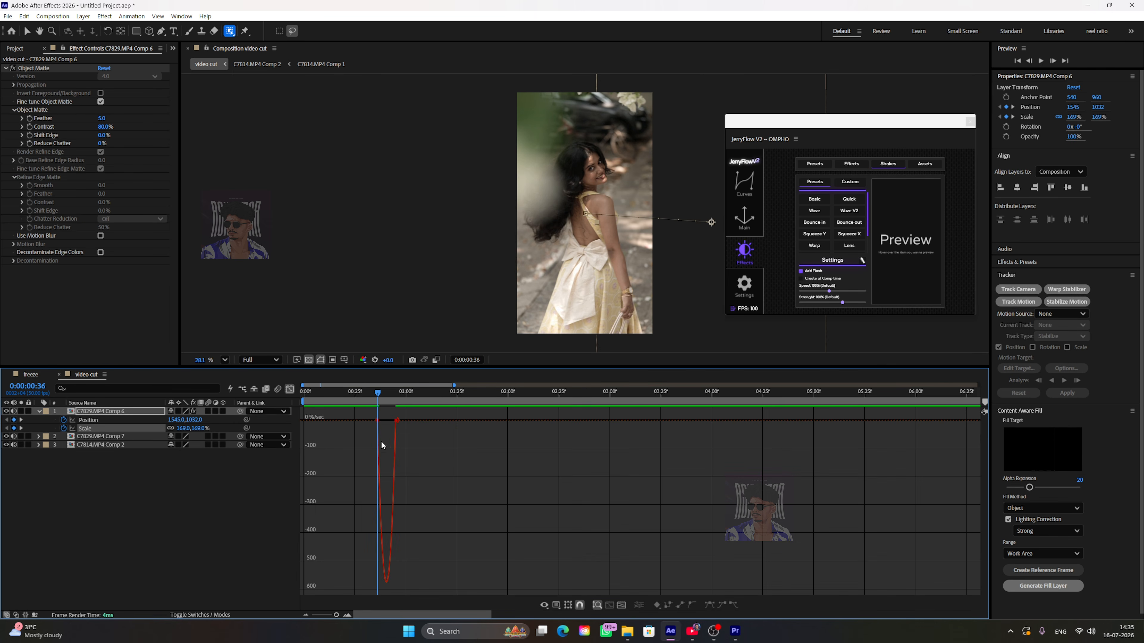
left_click_drag(380, 423, 501, 412)
scroll(420, 476, "up", 4)
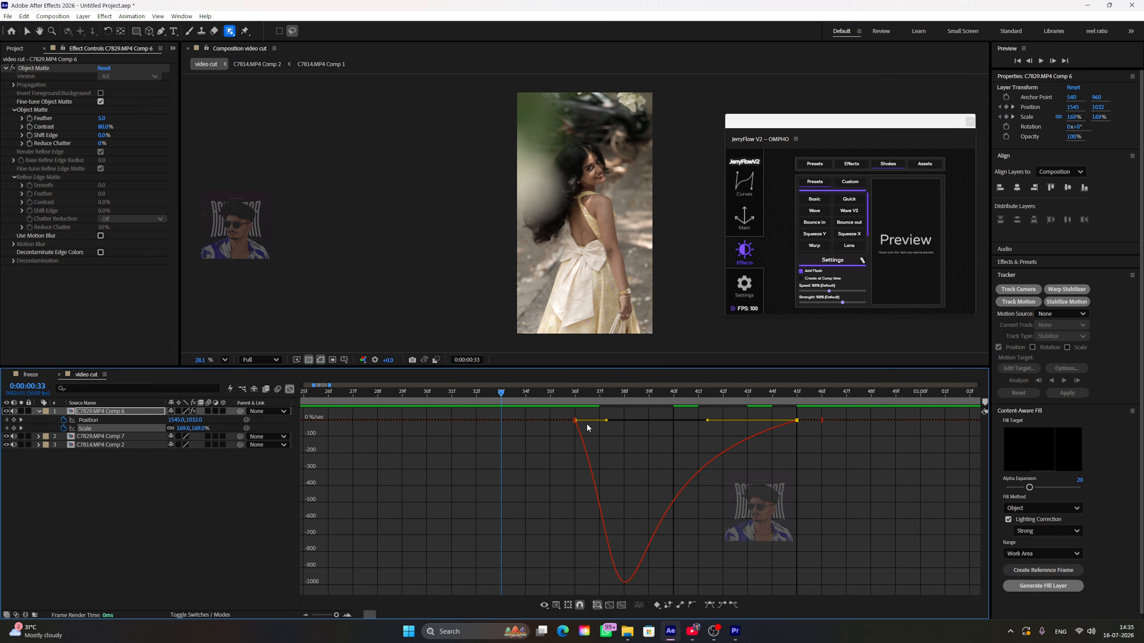
left_click_drag(606, 422, 594, 421)
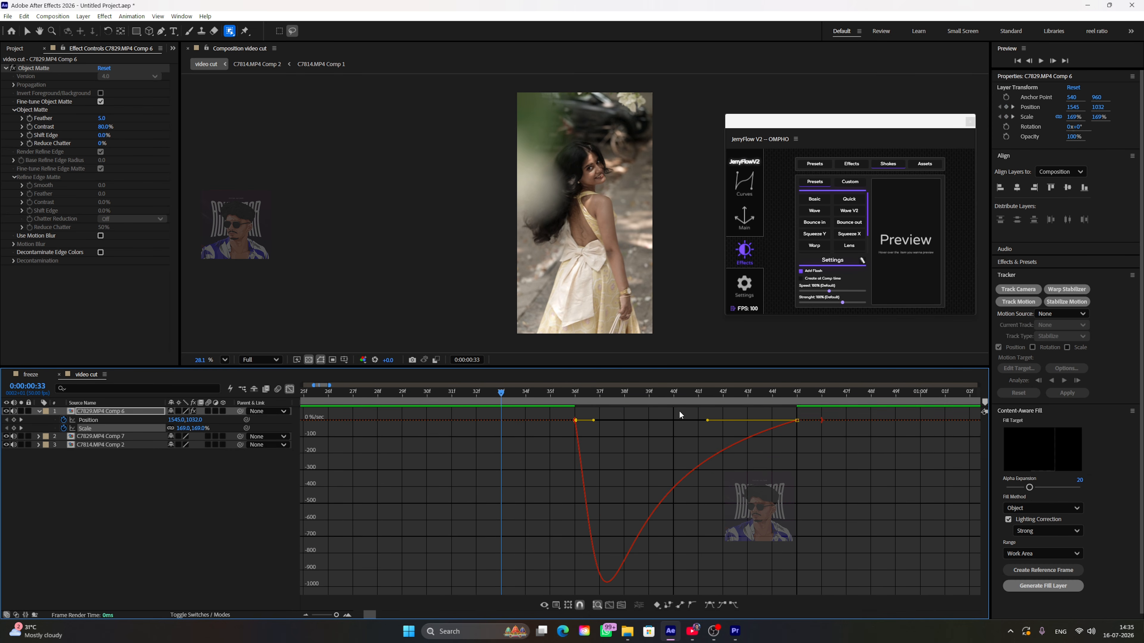
left_click_drag(708, 422, 685, 421)
key("space")
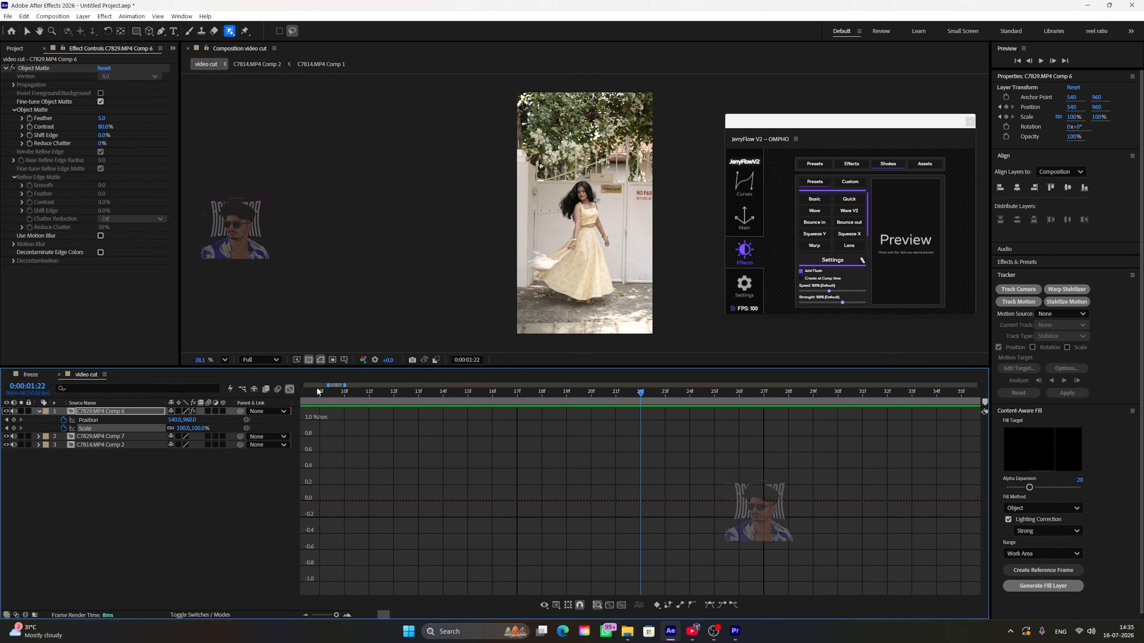
left_click(290, 389)
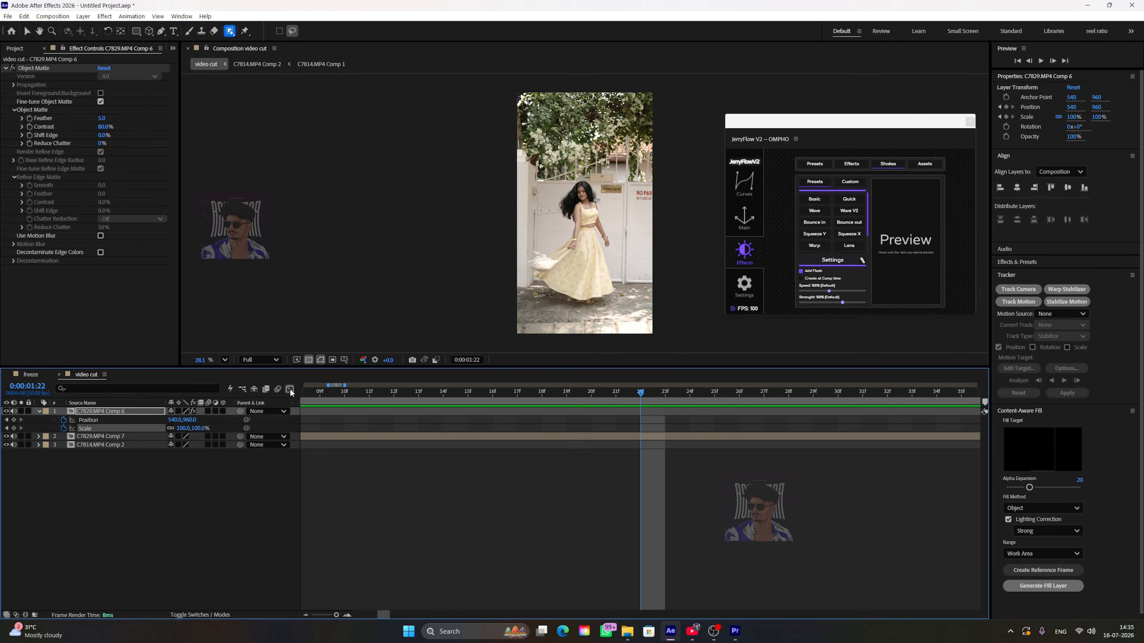
Reshape the cutout's Position speed graph so the movement peaks right after the first keyframe and slows gradually into the last.
key("u")
left_click(457, 524)
scroll(443, 501, "down", 4)
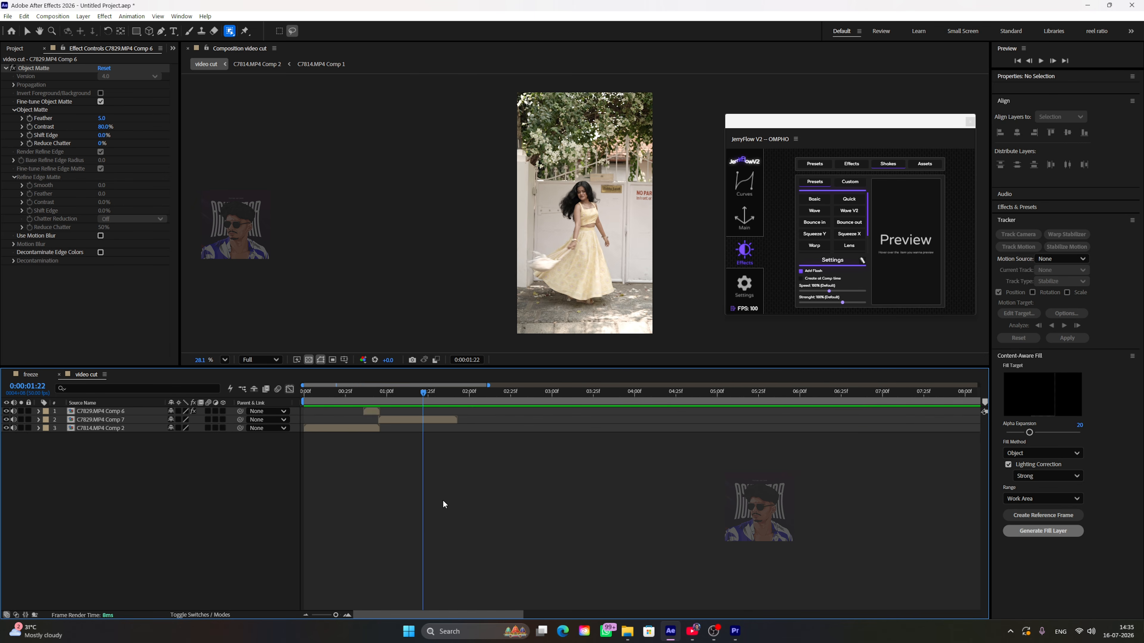
left_click(370, 411)
key("u")
left_click_drag(354, 416, 392, 424)
left_click(289, 389)
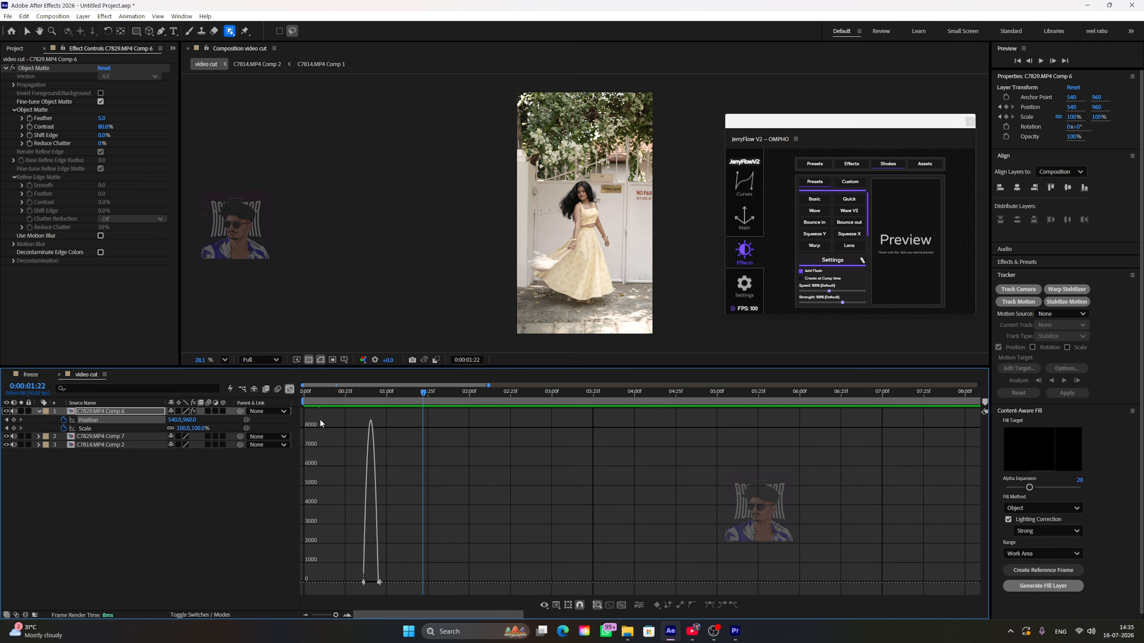
scroll(368, 587, "up", 1)
left_click(359, 584)
scroll(361, 586, "up", 1)
left_click_drag(368, 583, 394, 585)
left_click(419, 583)
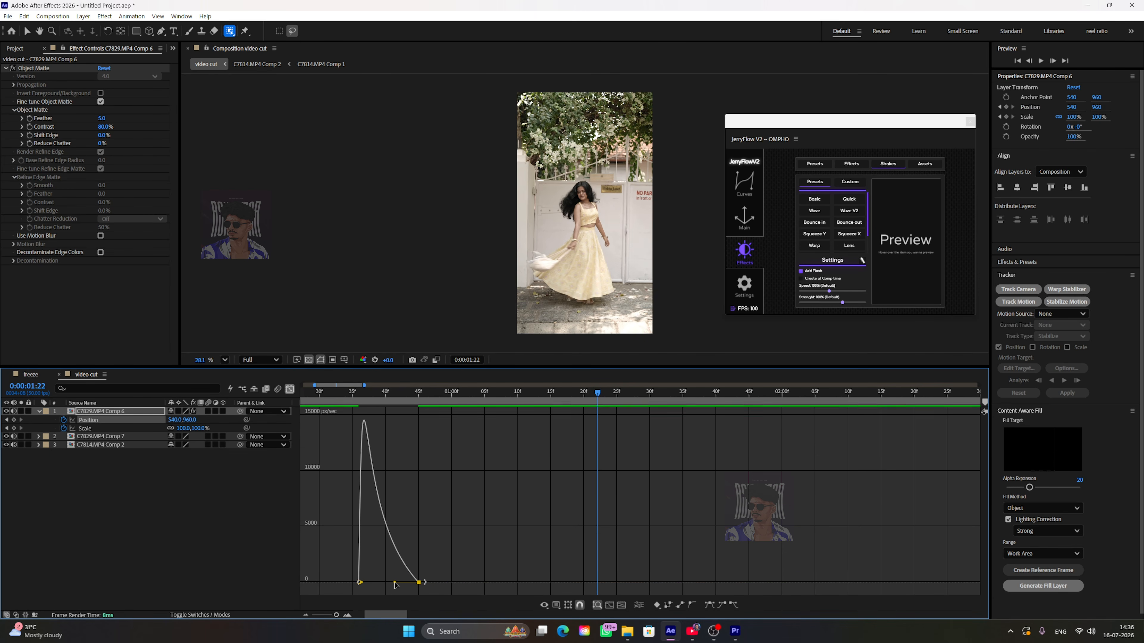
Play back the cutout's eased entrance around the cut and leave the speed graph.
left_click(347, 393)
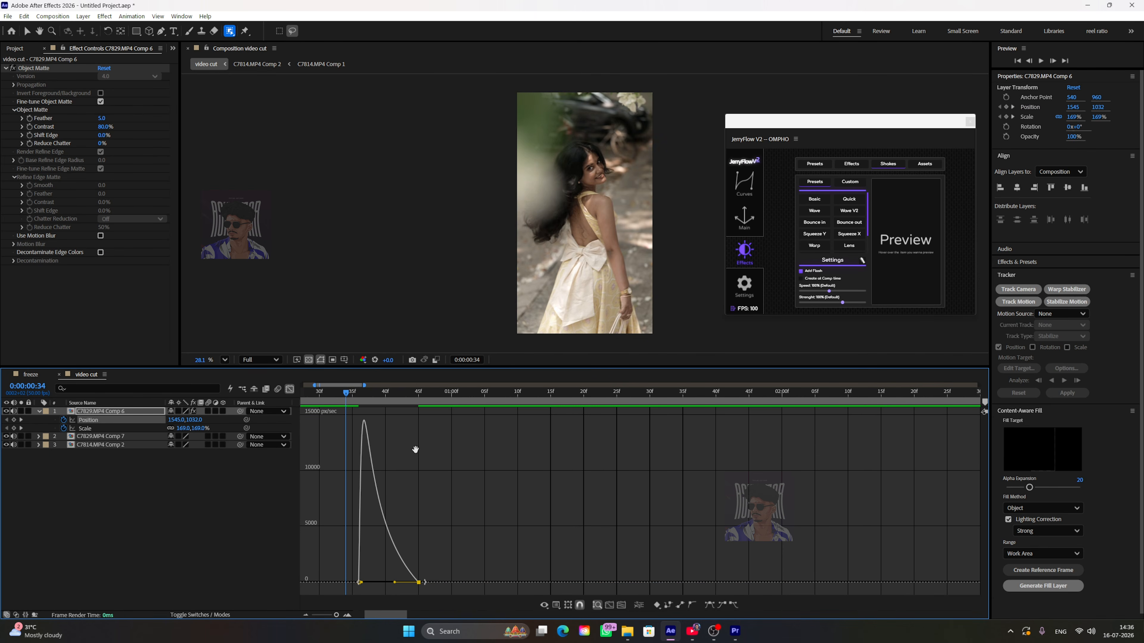
key("space")
left_click(469, 393)
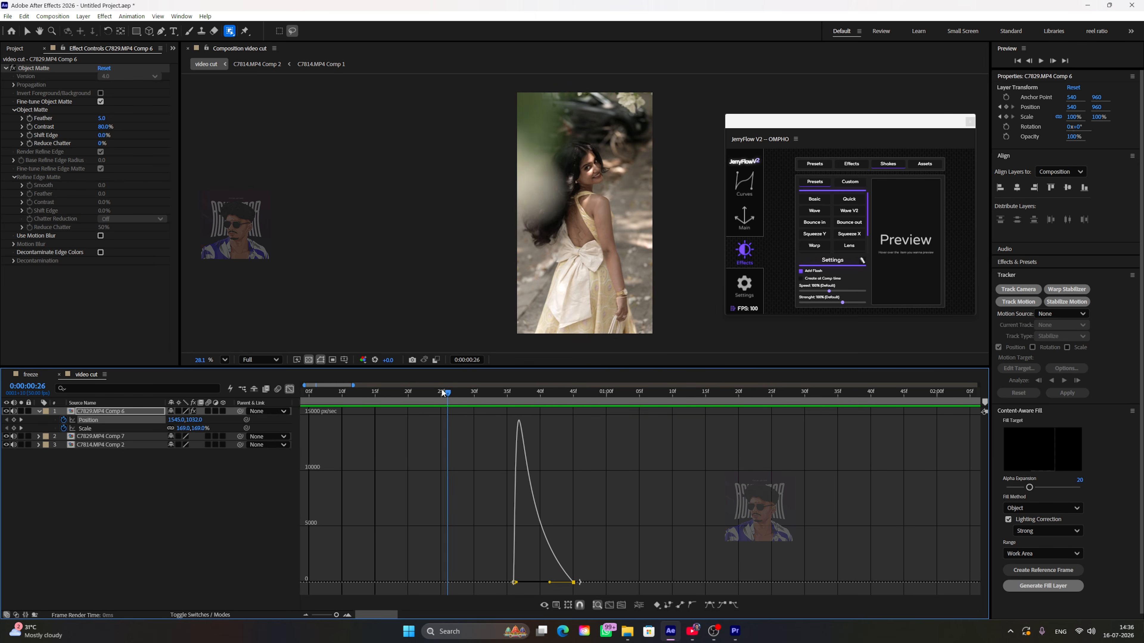
key("space")
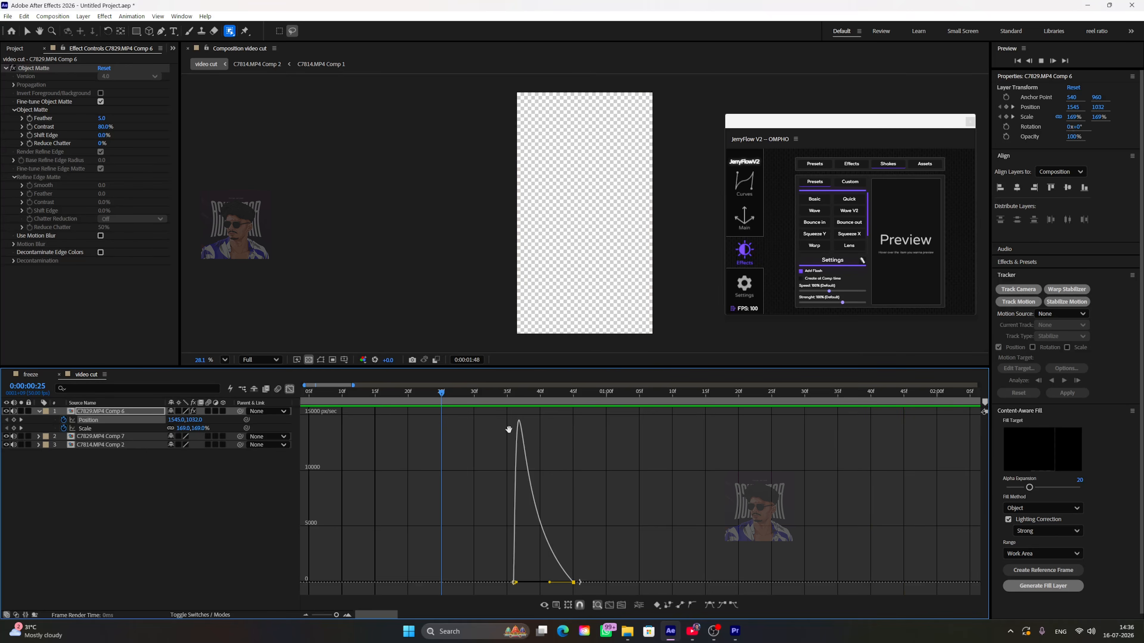
left_click(290, 389)
left_click(475, 526)
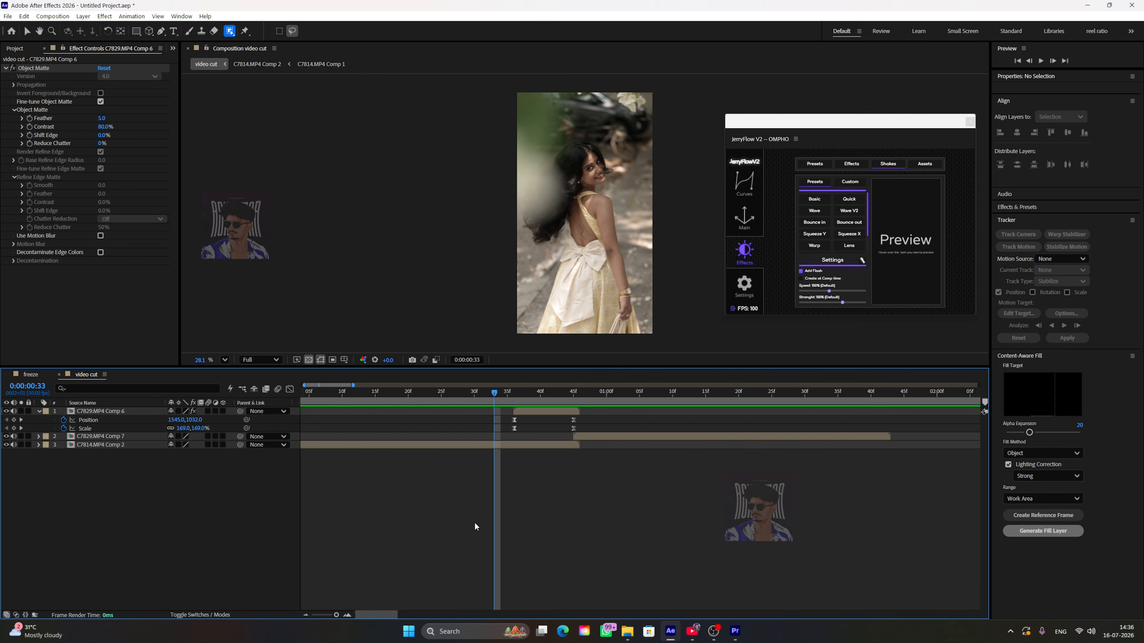
Enable motion blur for the video cut composition and its three layers, and check it on the moving cutout.
left_click(208, 411)
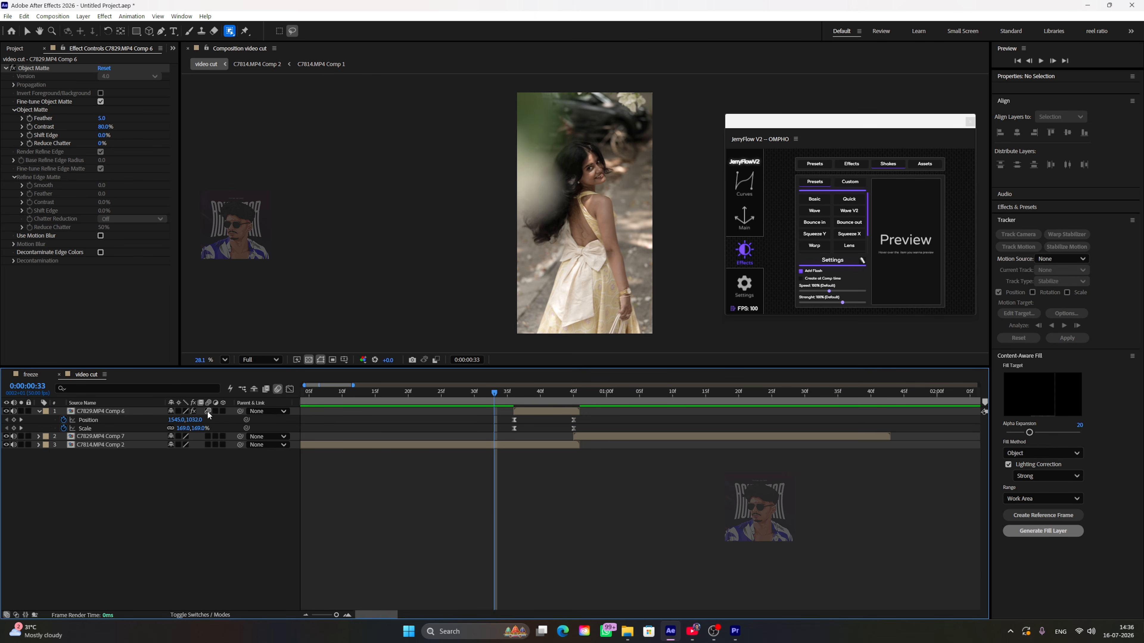
left_click(208, 436)
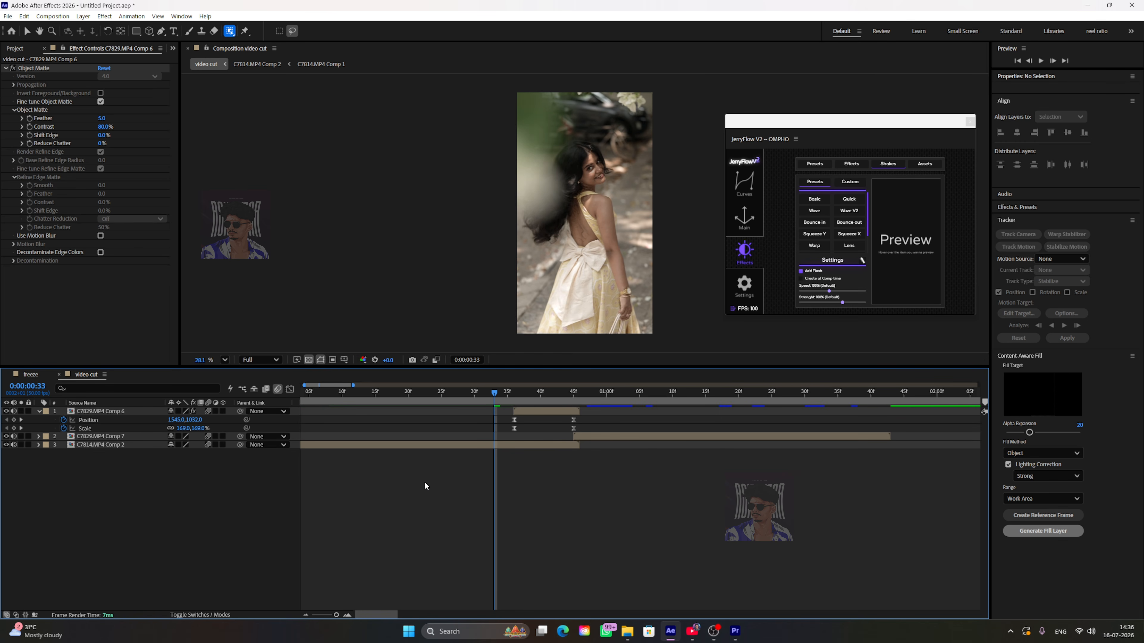
key("u")
left_click_drag(459, 393, 545, 406)
Compare the cutout's motion in the freeze composition with a playback of the video cut composition.
left_click(30, 374)
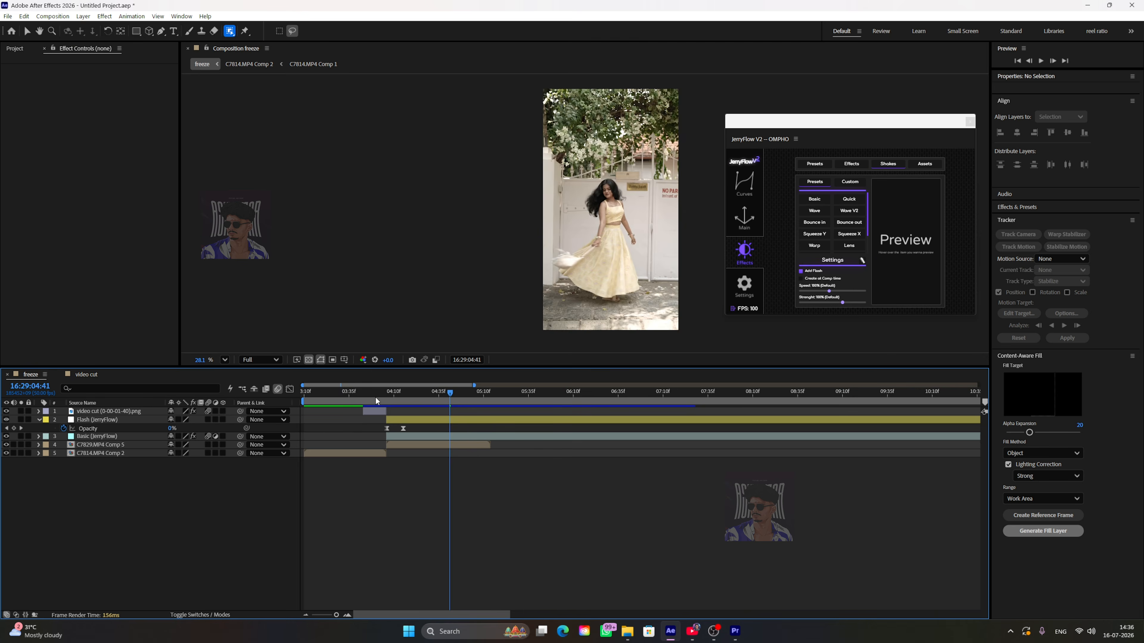
left_click_drag(375, 397, 372, 395)
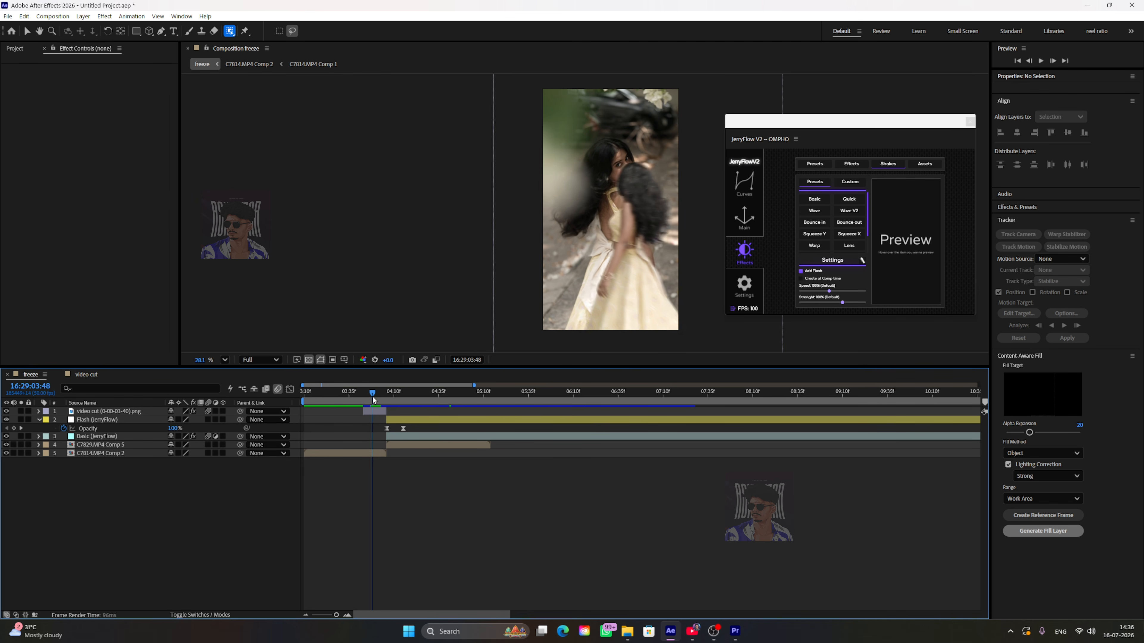
left_click(85, 374)
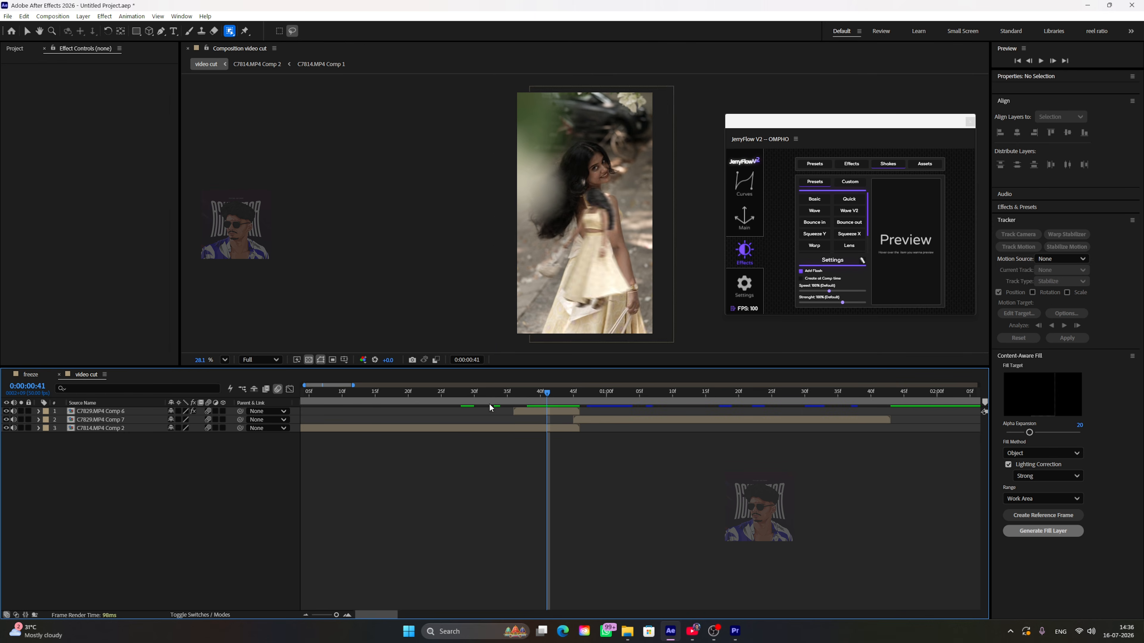
left_click_drag(516, 395, 457, 396)
key("space")
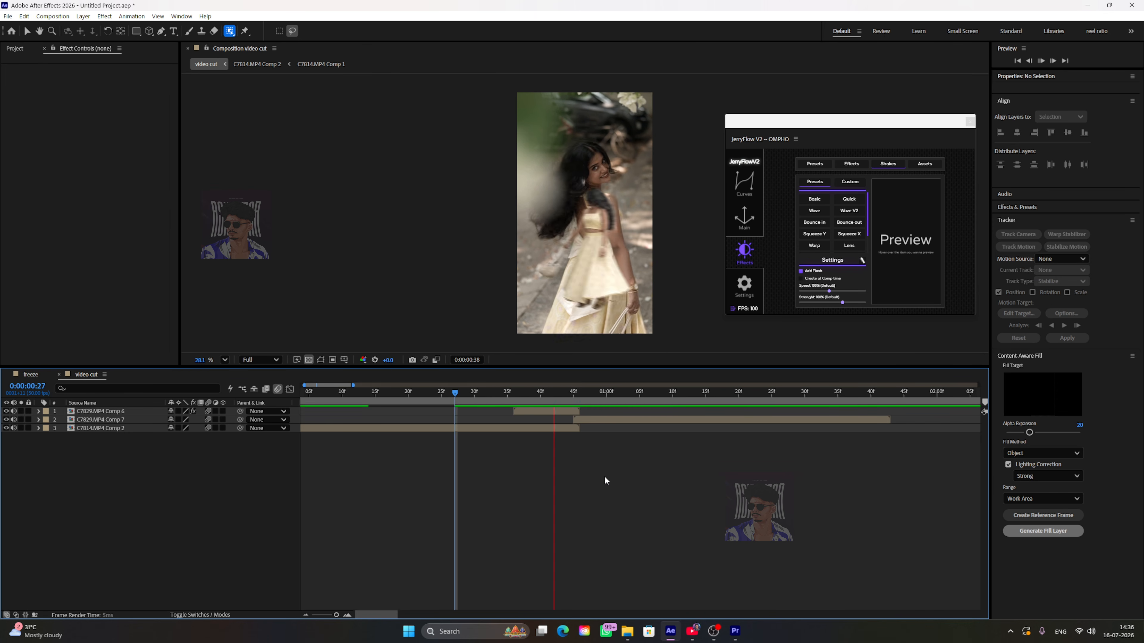
key("space")
Copy the Flash and Basic (JerryFlow) layers from the freeze composition into video cut, above C7829.MP4 Comp 7.
left_click(32, 374)
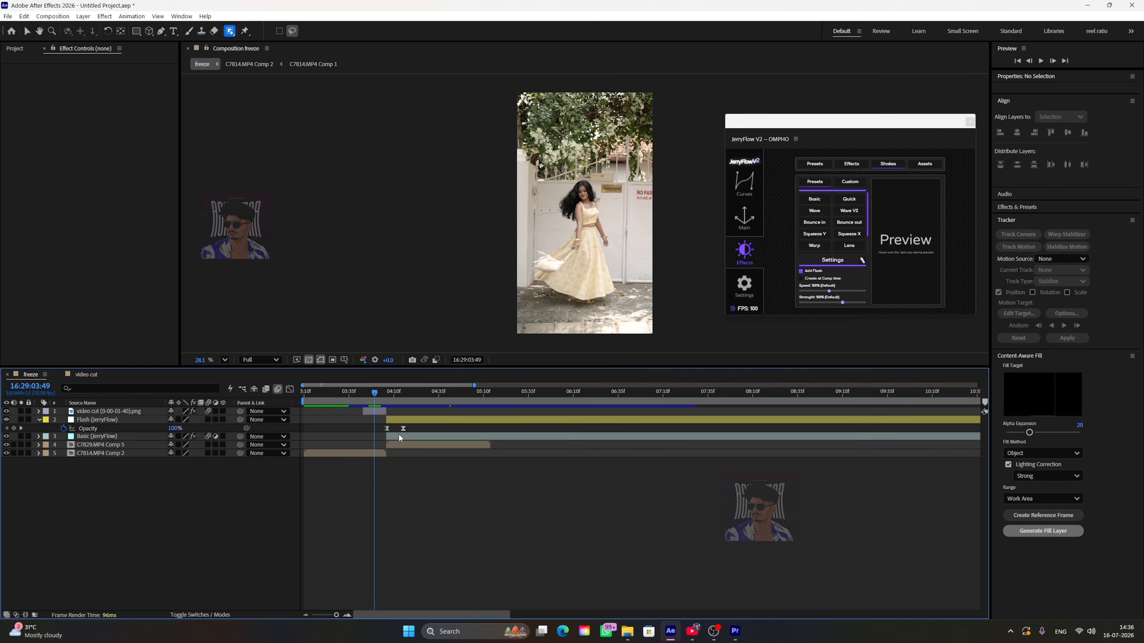
left_click(402, 437)
left_click(405, 421, "shift")
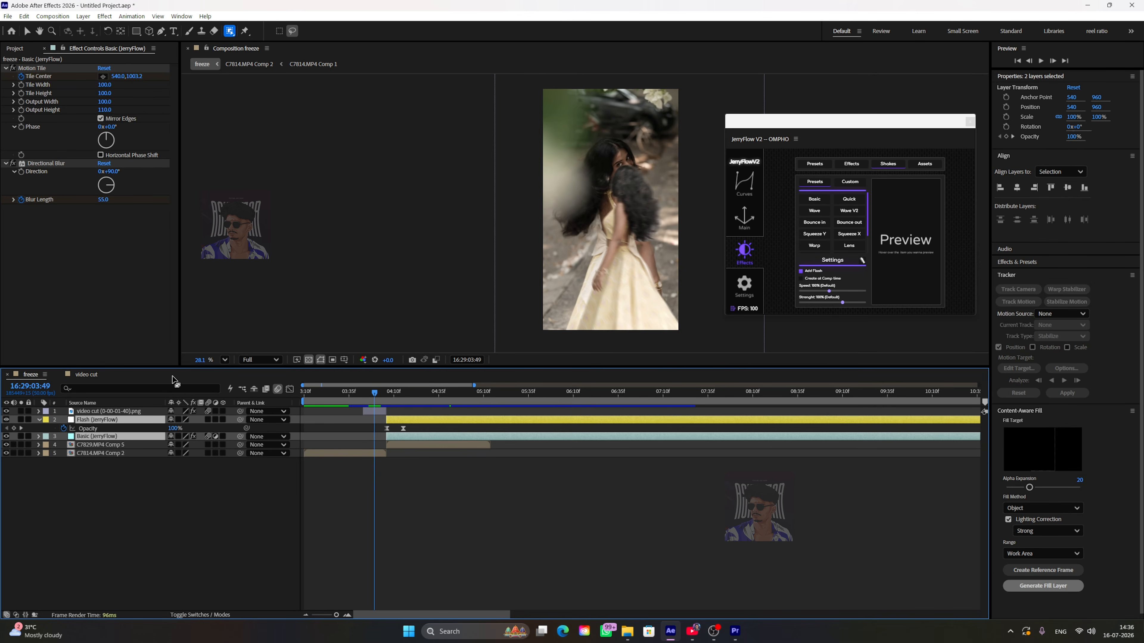
left_click(86, 374)
left_click_drag(586, 392, 579, 394)
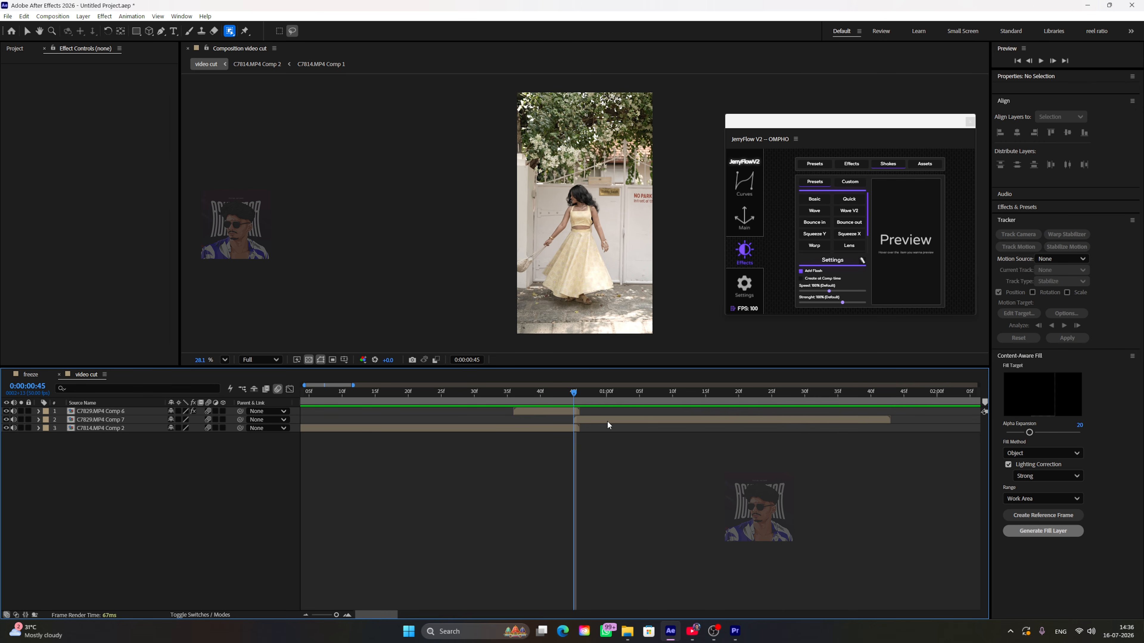
left_click(606, 422)
key("ctrl+v")
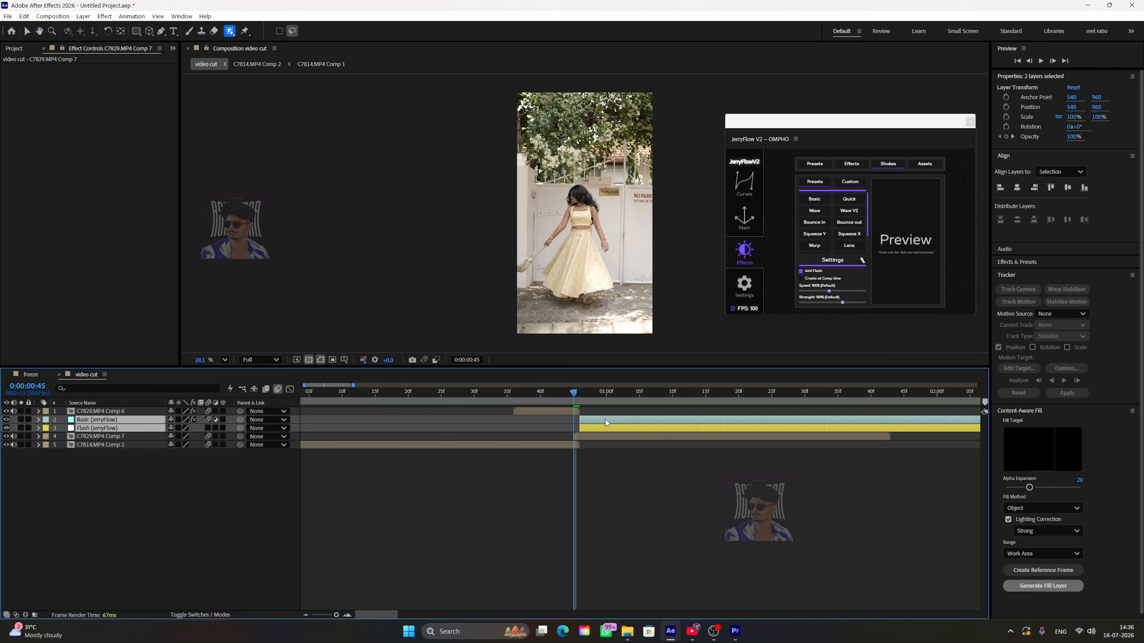
left_click(476, 392)
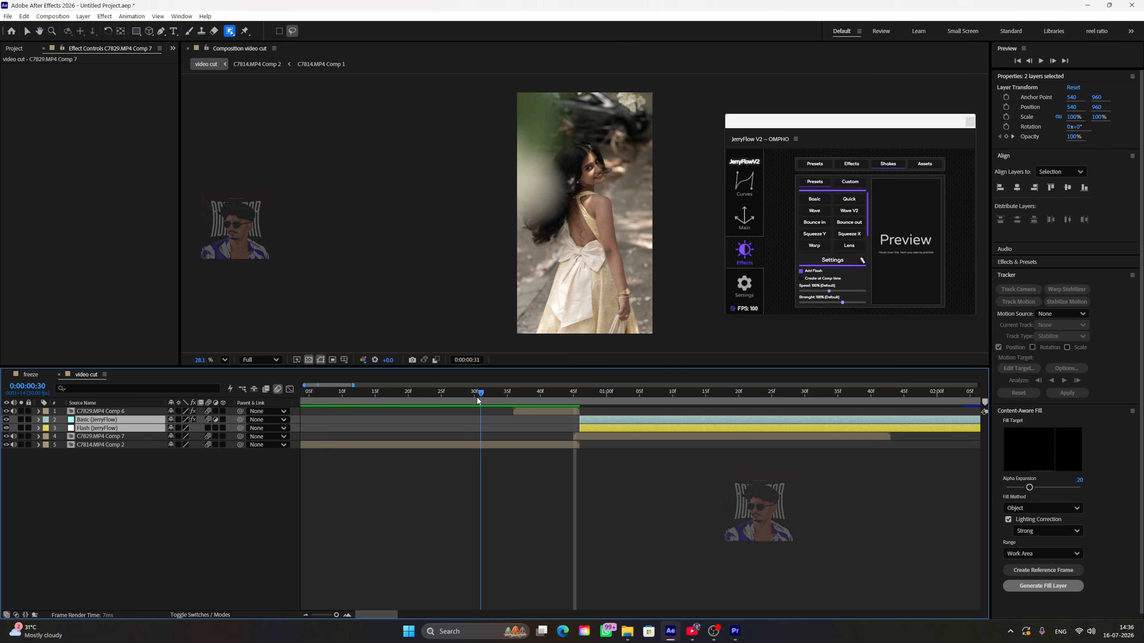
Play back the video cut composition from its start and scrub around the cut to check the cutout entrance, flash and shake.
key("space")
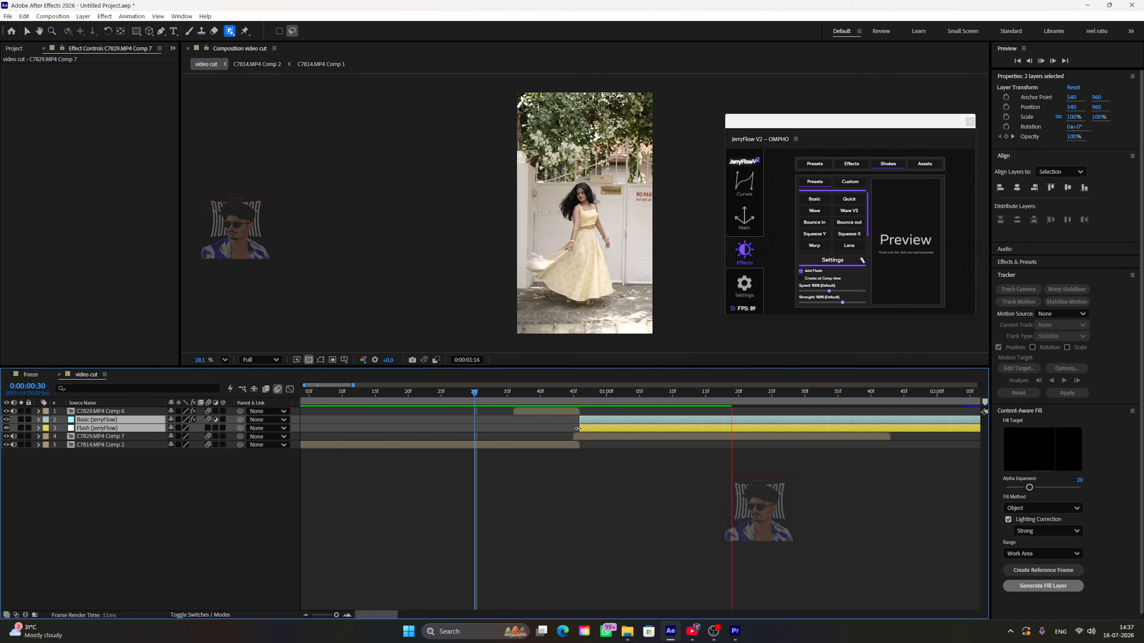
left_click(592, 526)
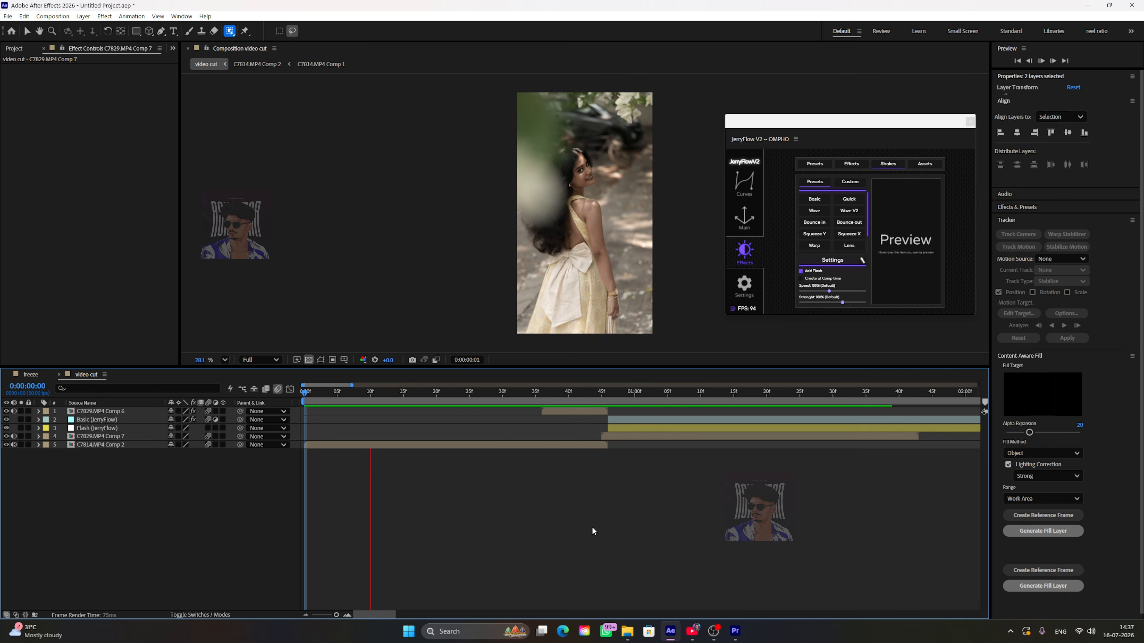
scroll(640, 462, "down", 1)
left_click_drag(418, 393, 304, 396)
key("space")
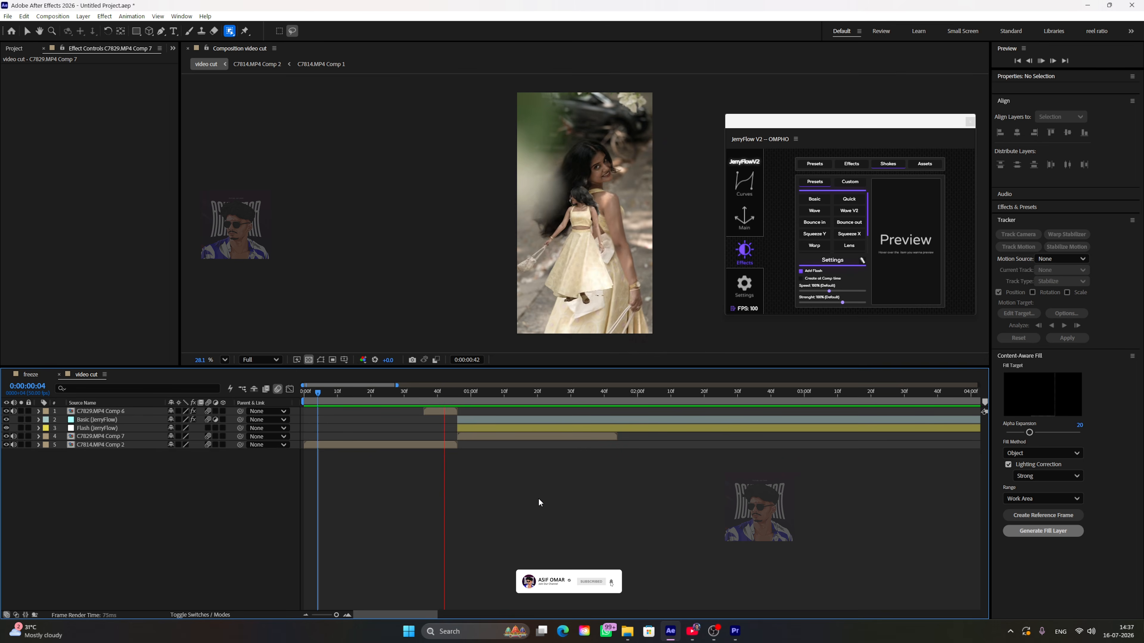
left_click_drag(447, 393, 418, 398)
key("space")
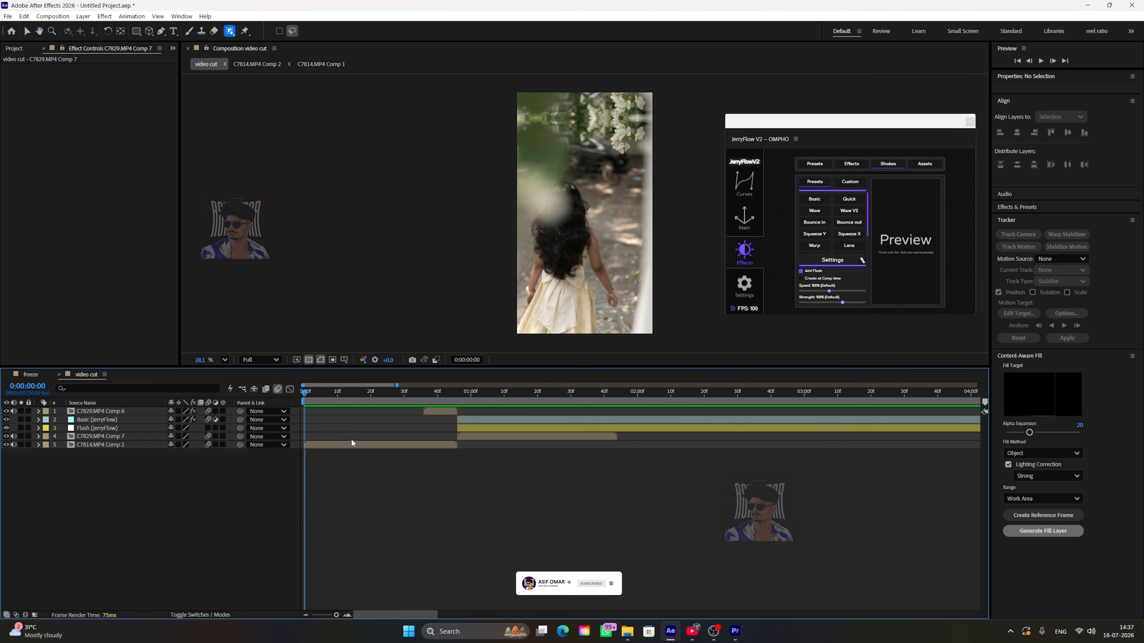
key("space")
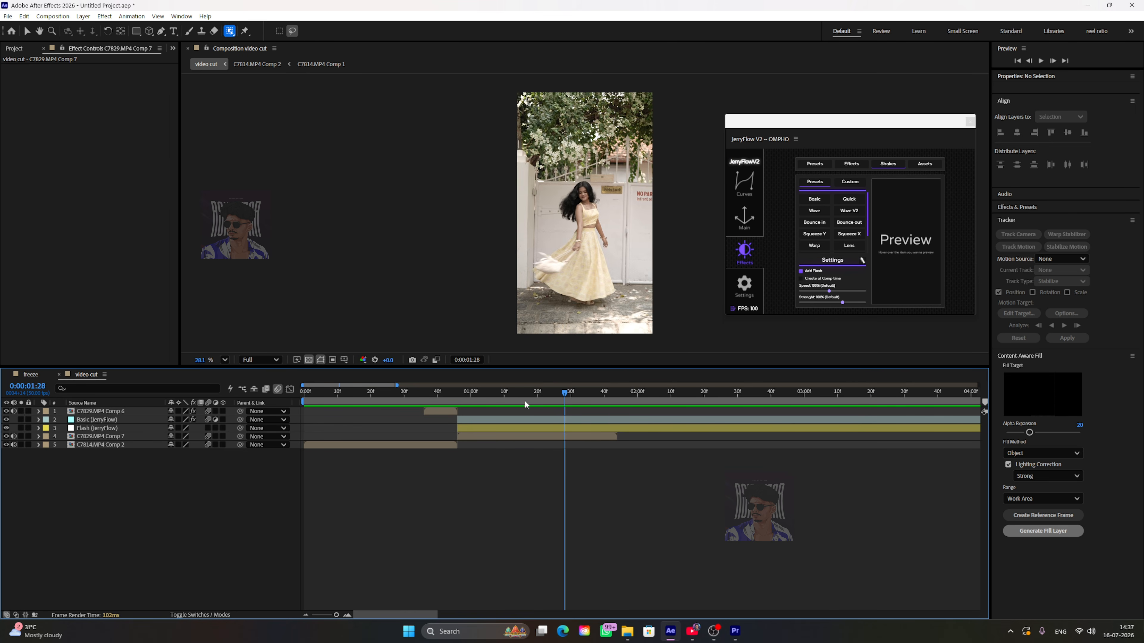
key("space")
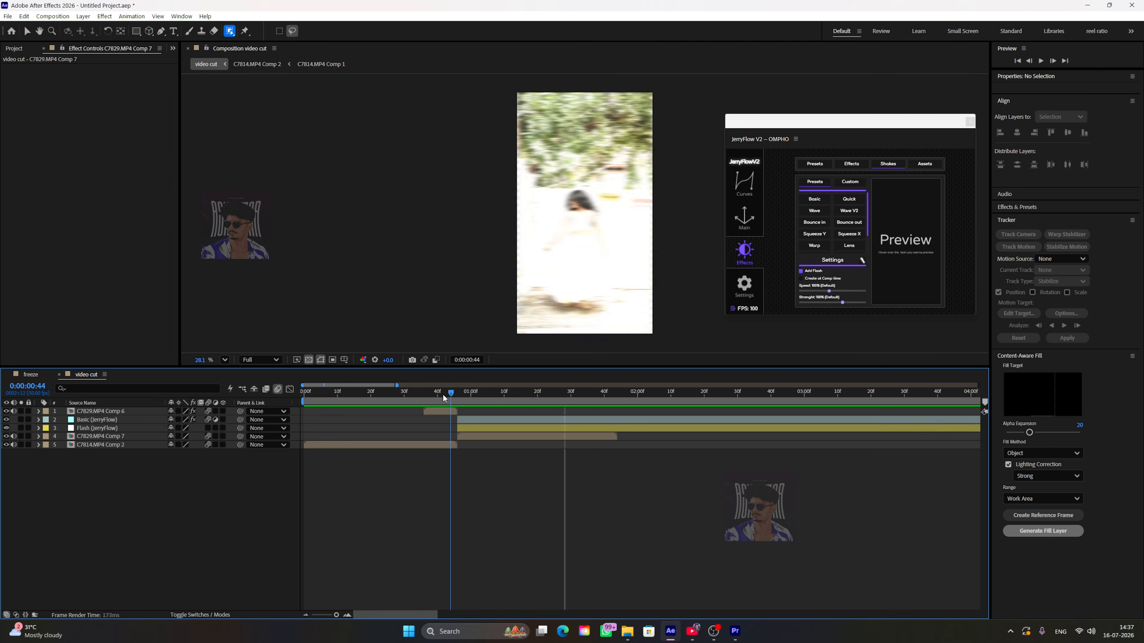
mouse_move(622, 408)
left_mouse_down()
mouse_move(636, 412)
mouse_move(619, 417)
left_mouse_up()
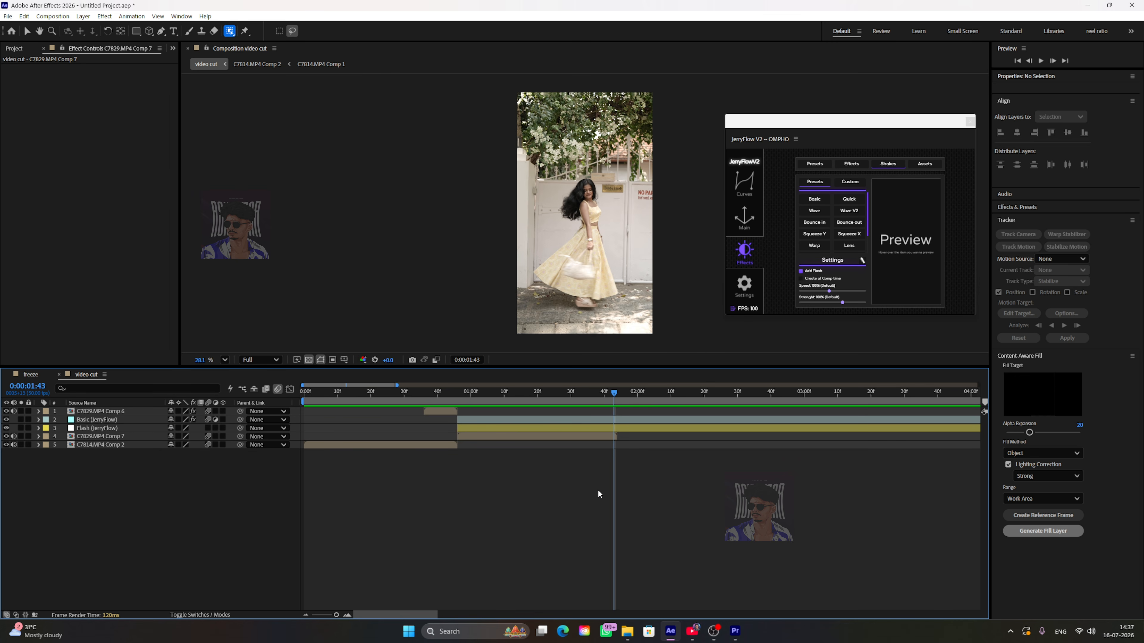